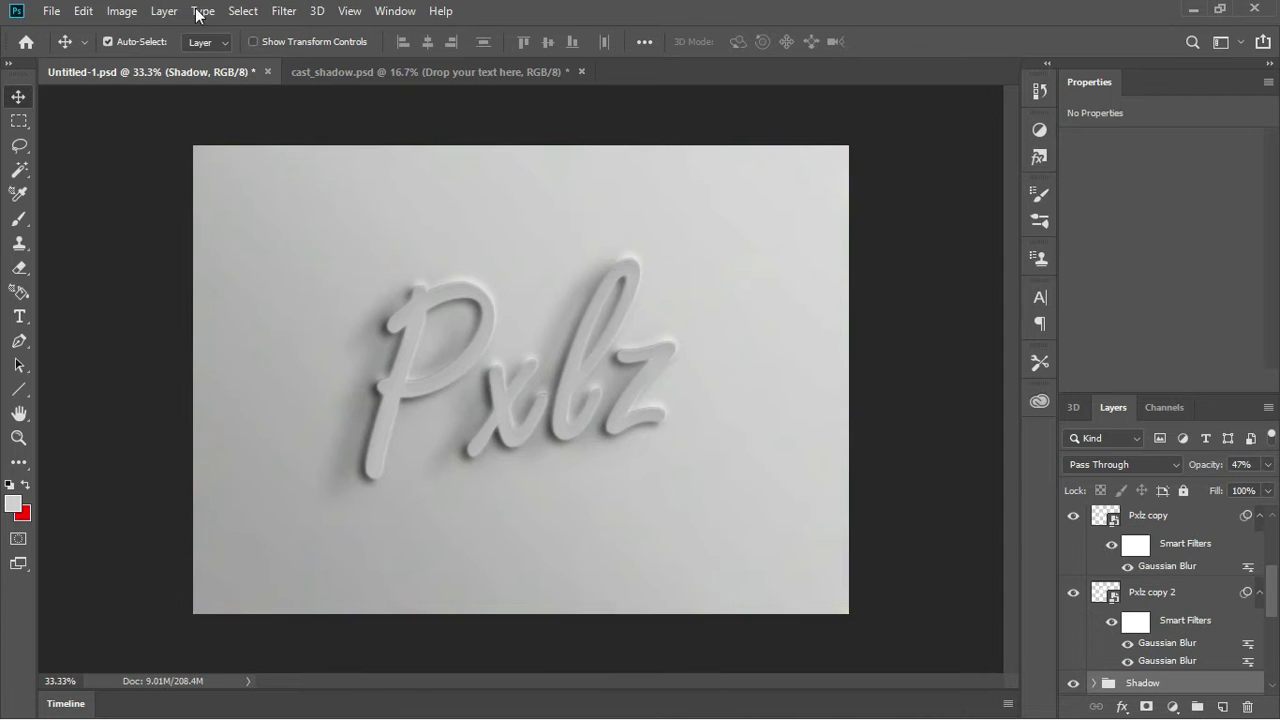
# Create a new Default Photoshop Size document: 7 × 5 in, 300 ppi, white background
pyautogui.click(48, 11)
pyautogui.press('Escape')
pyautogui.hotkey('ctrl', 'n')
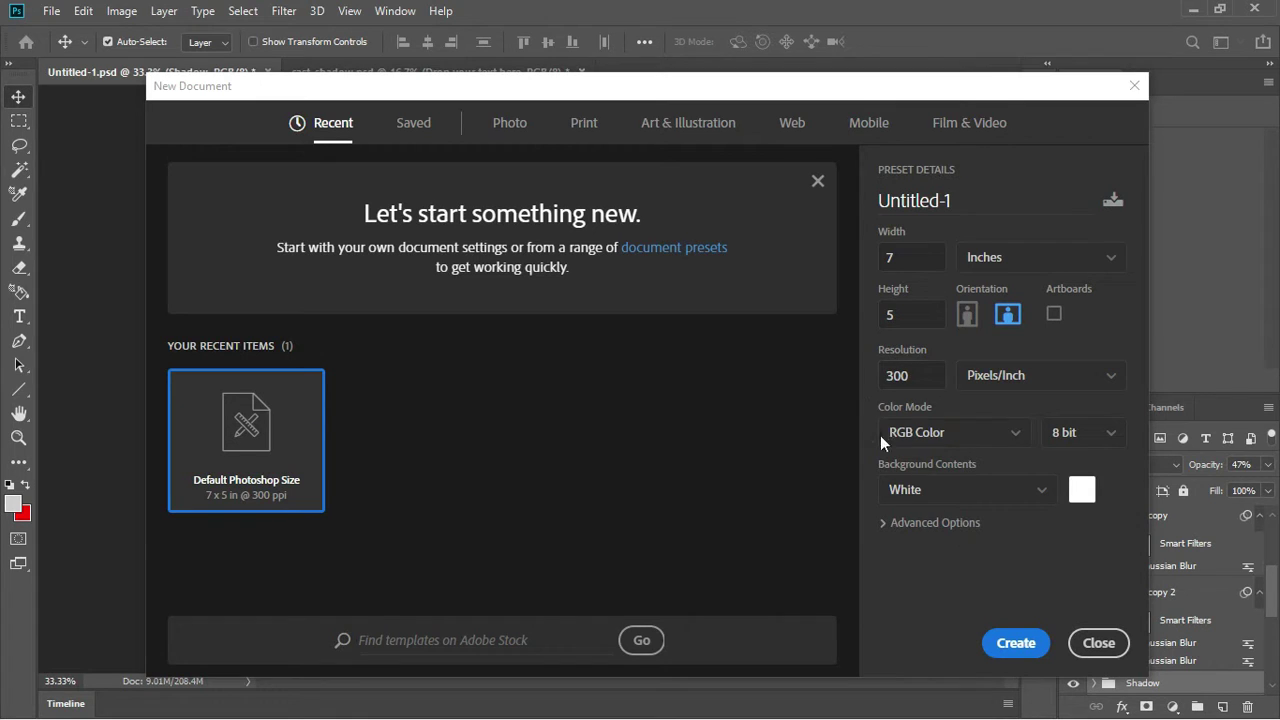
pyautogui.click(1018, 644)
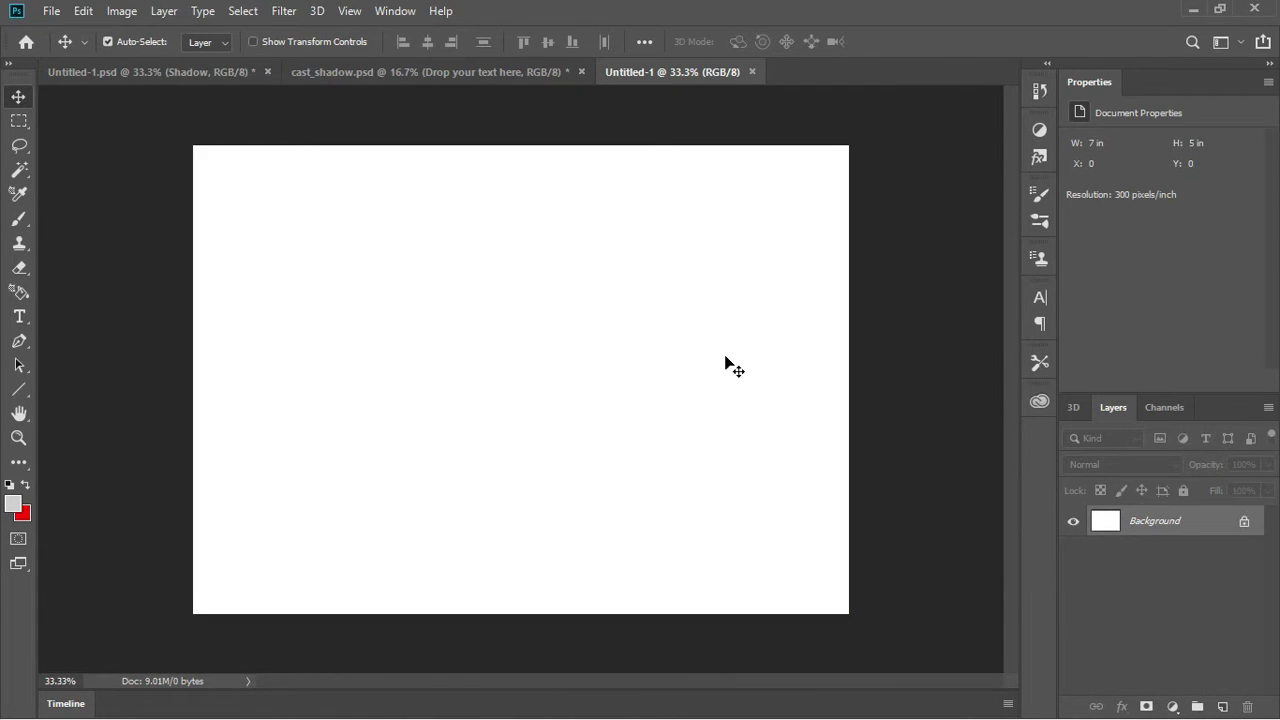
# Replace the placeholder with the Freestyle Script 161 pt word 'Toptunz'
pyautogui.click(19, 316)
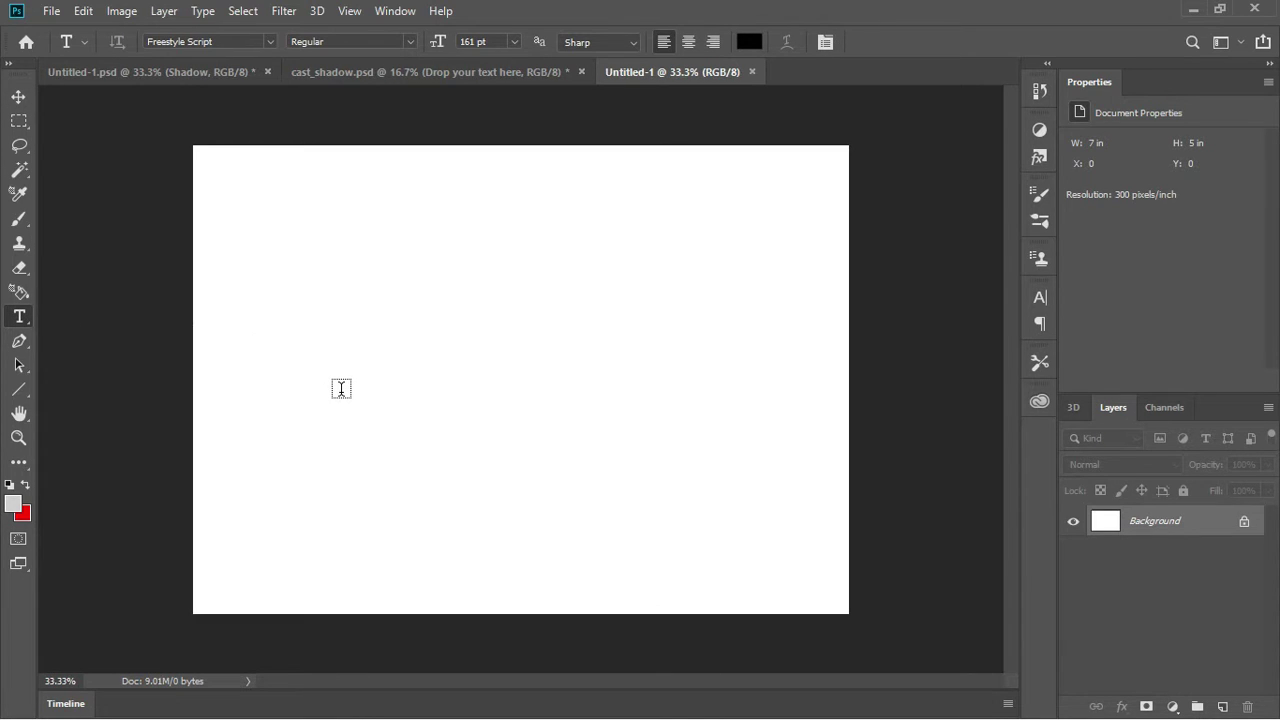
pyautogui.click(341, 389)
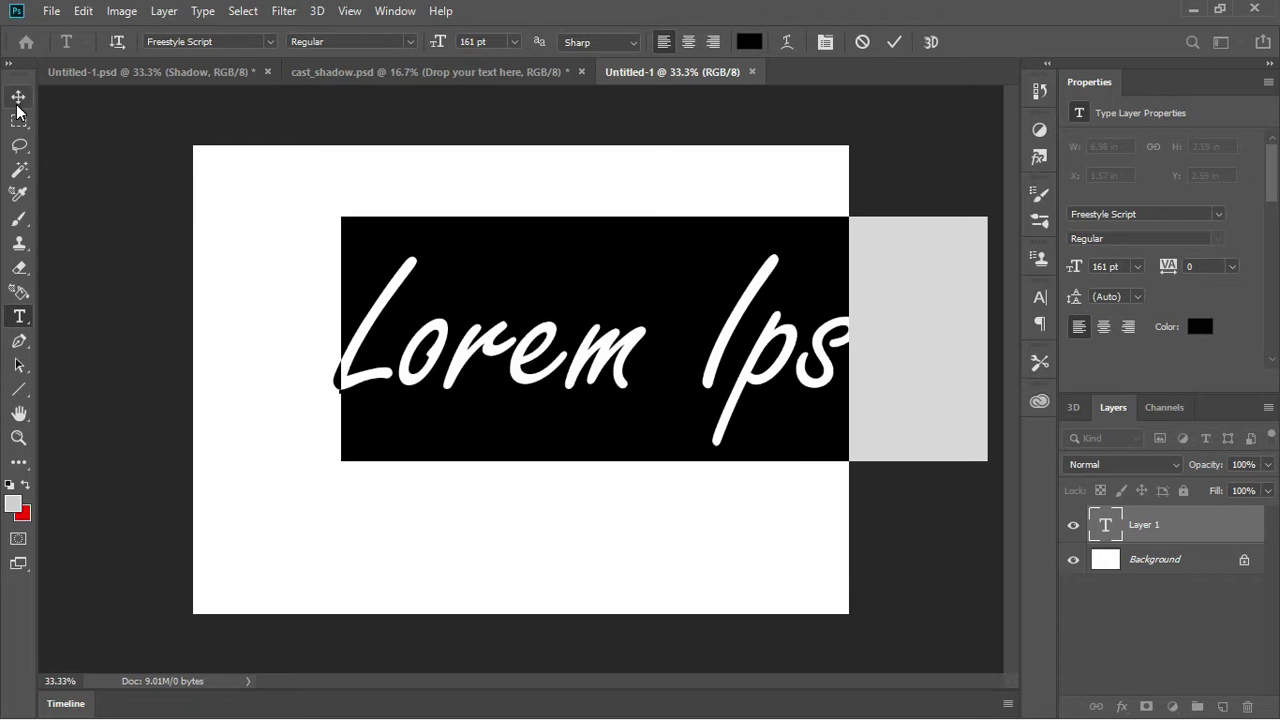
pyautogui.click(836, 323)
pyautogui.press('BackSpace')
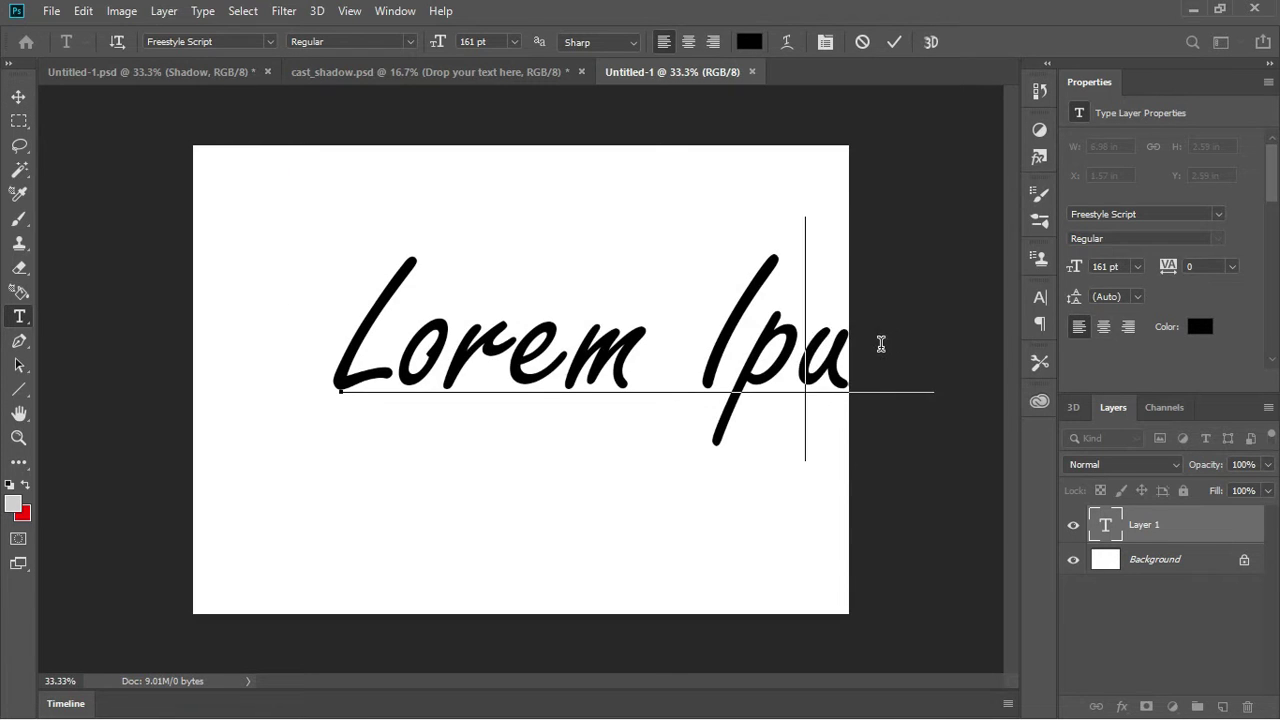
pyautogui.press('BackSpace')
pyautogui.press('BackSpace')
pyautogui.press('BackSpace')
pyautogui.press('BackSpace')
pyautogui.press('BackSpace')
pyautogui.press('BackSpace')
pyautogui.press('BackSpace')
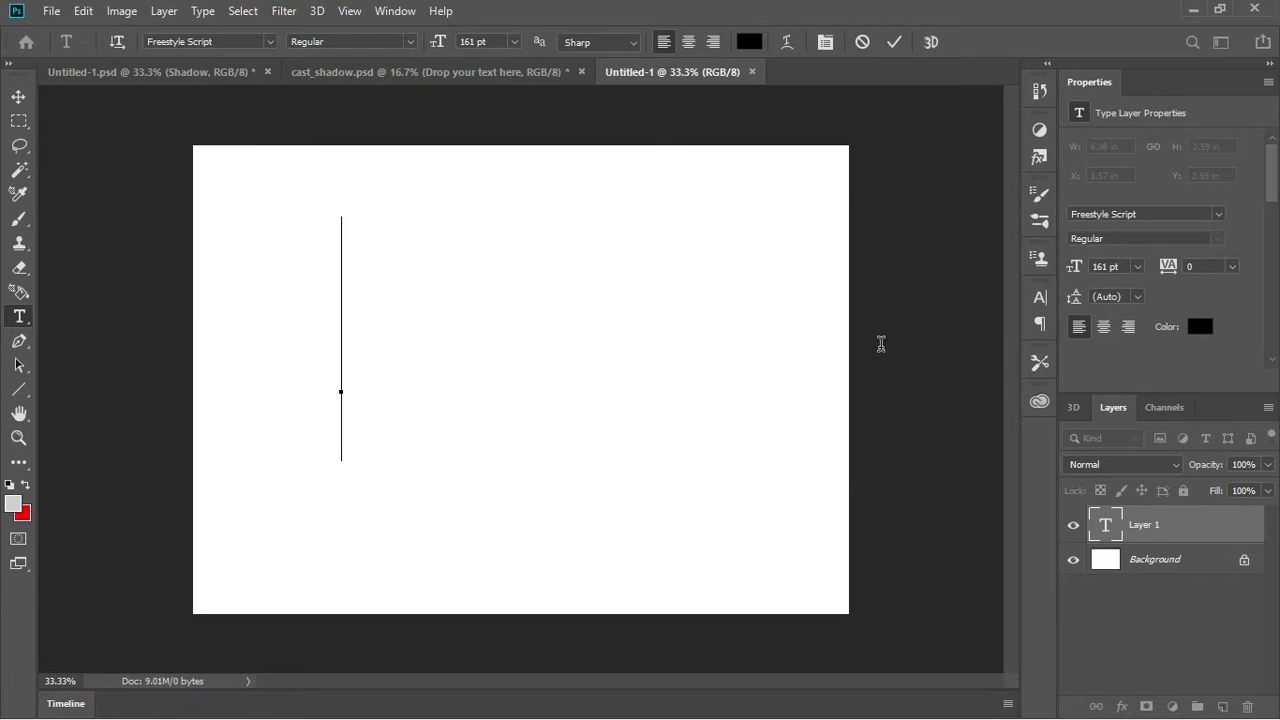
pyautogui.write('T')
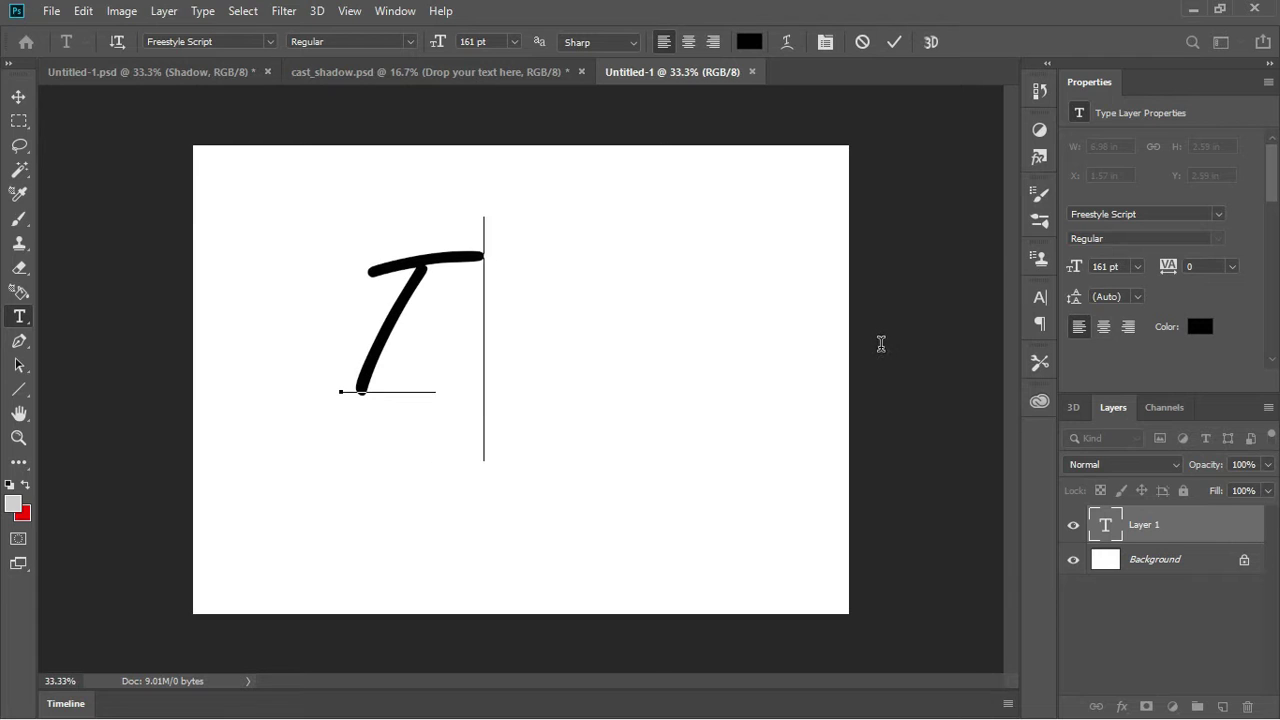
pyautogui.write('op')
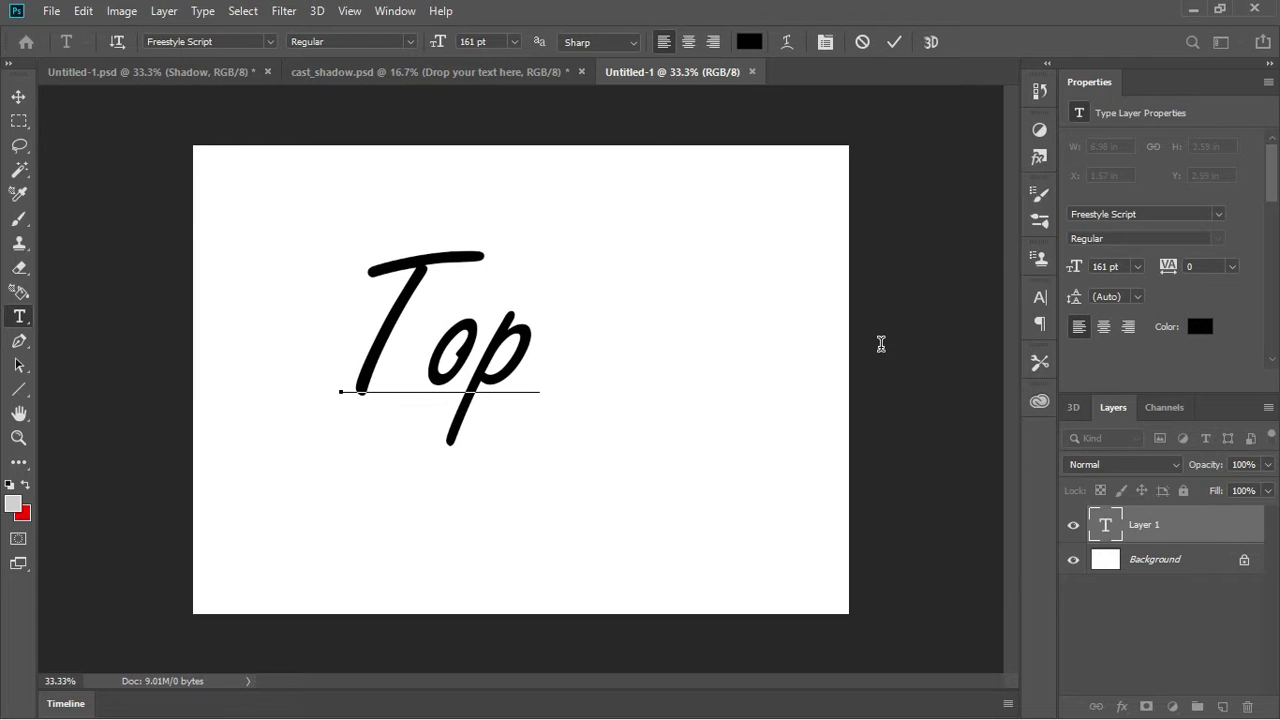
pyautogui.write('tunze')
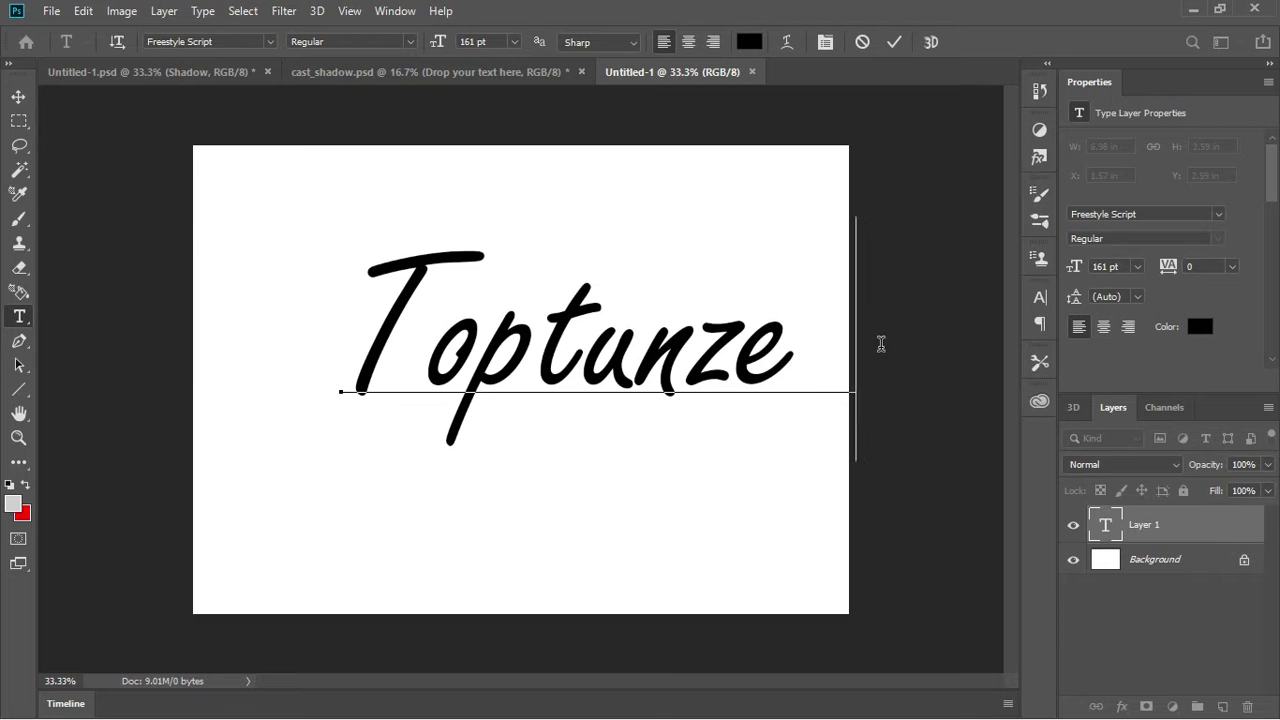
pyautogui.write('s')
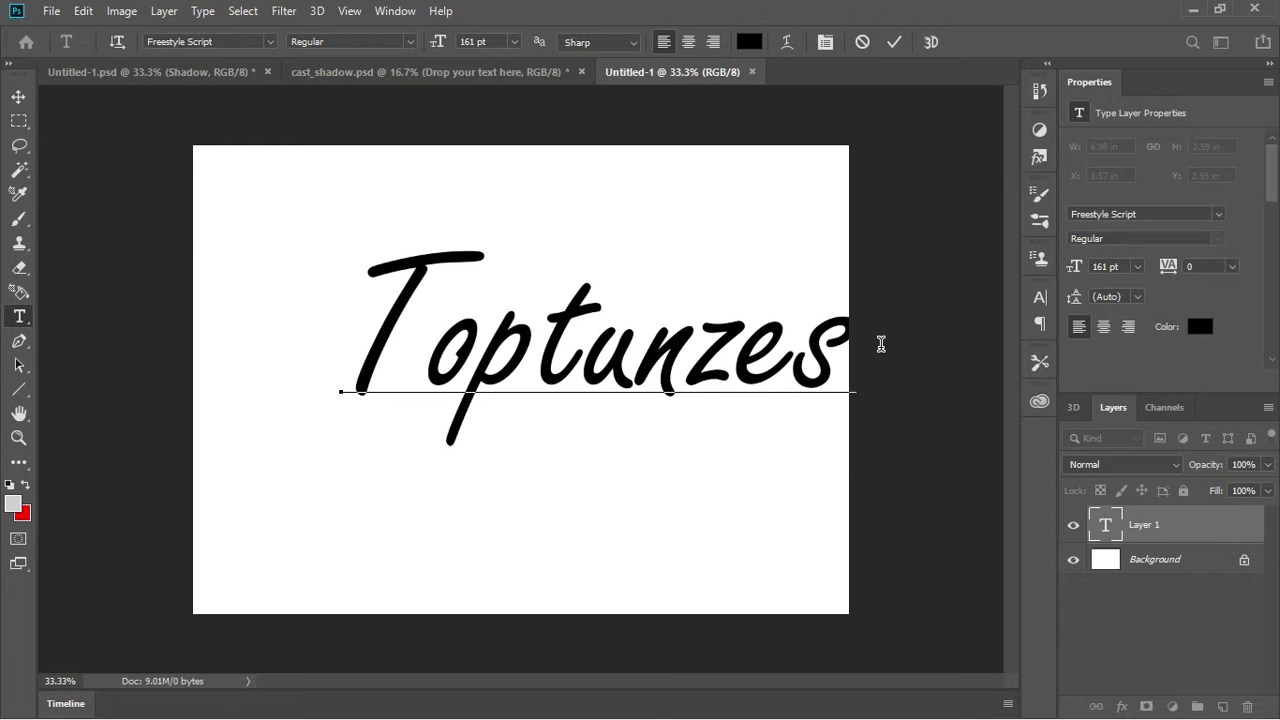
pyautogui.press('BackSpace')
pyautogui.press('BackSpace')
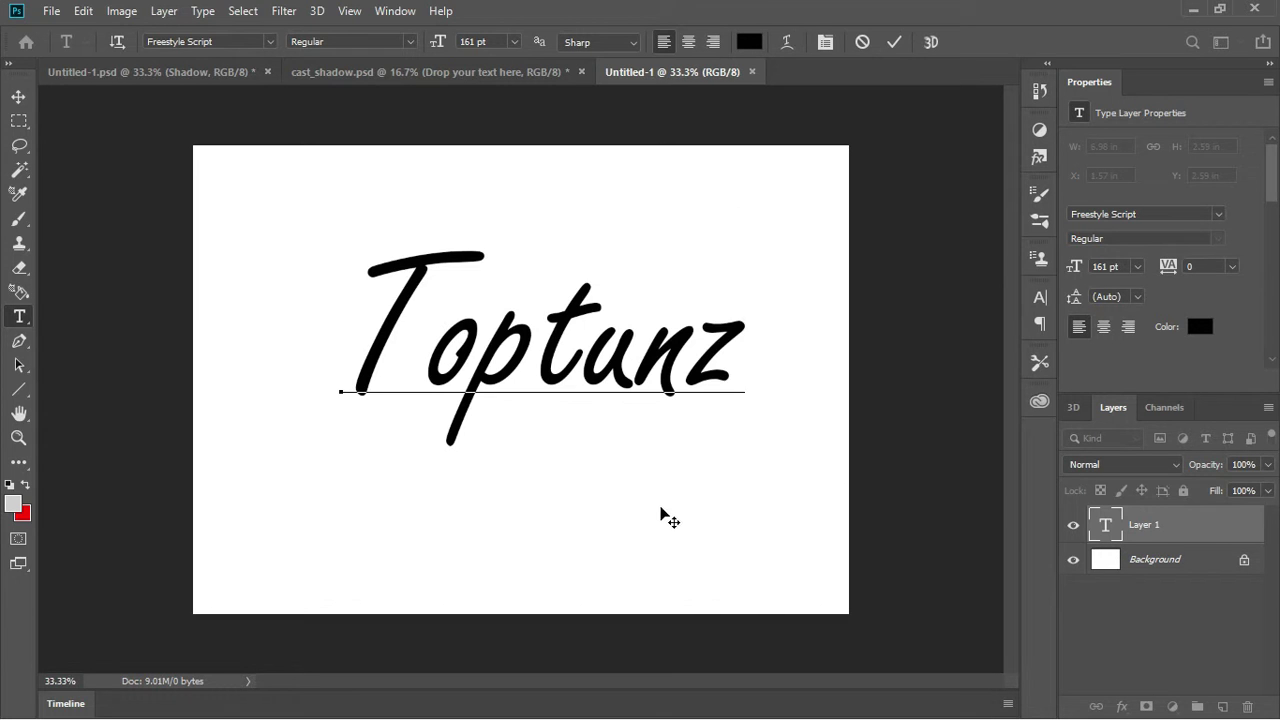
# Move the Toptunz text down and left, then commit it as a type layer
pyautogui.moveTo(665, 514); pyautogui.dragTo(647, 533)
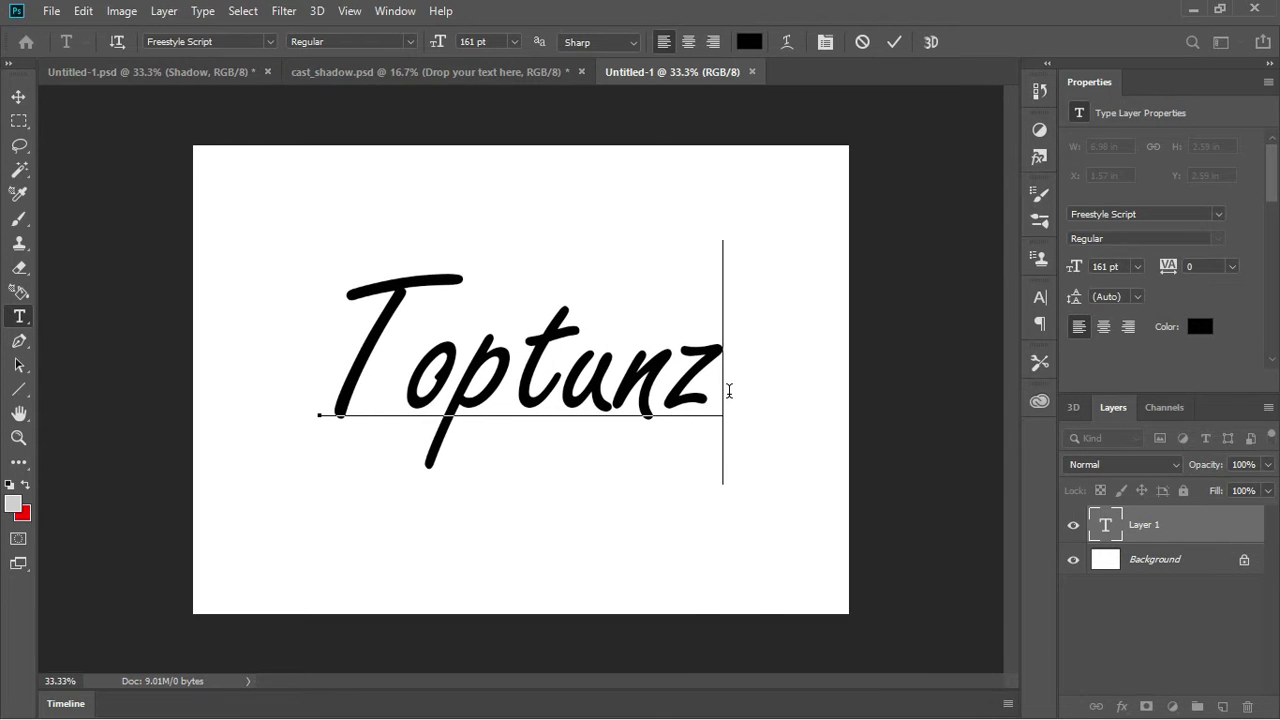
pyautogui.moveTo(714, 375); pyautogui.dragTo(195, 337)
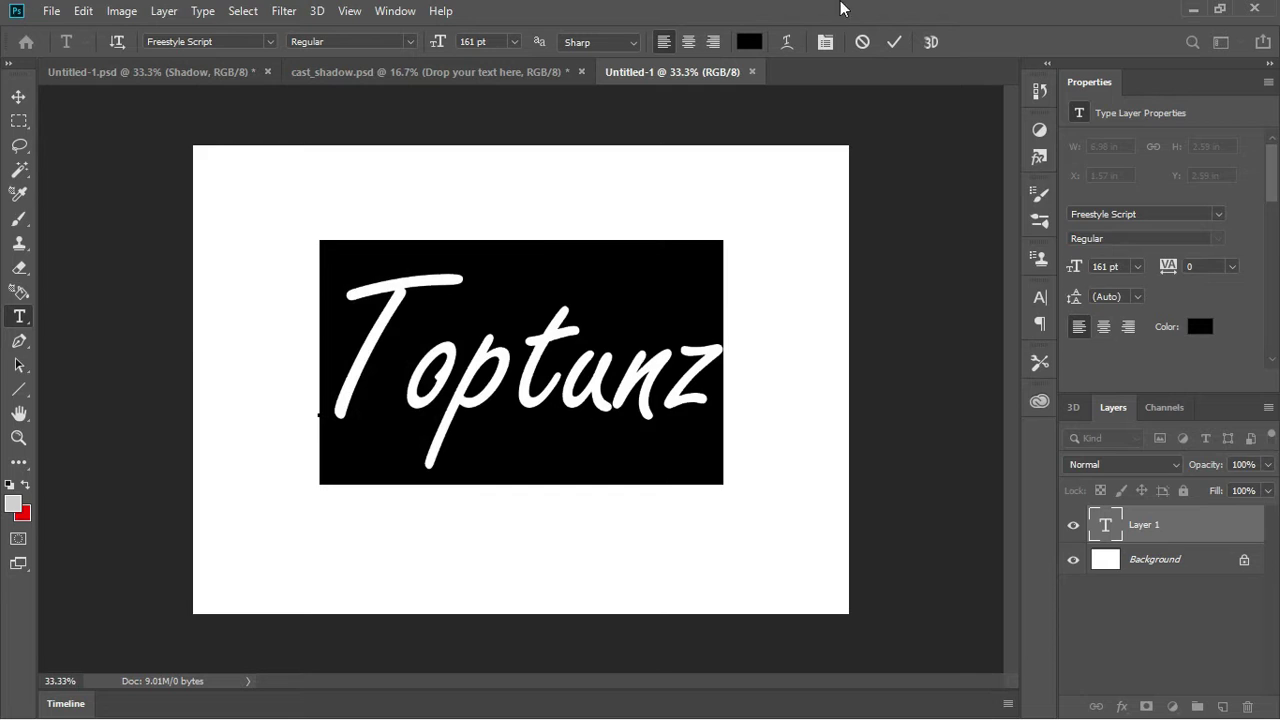
pyautogui.click(749, 41)
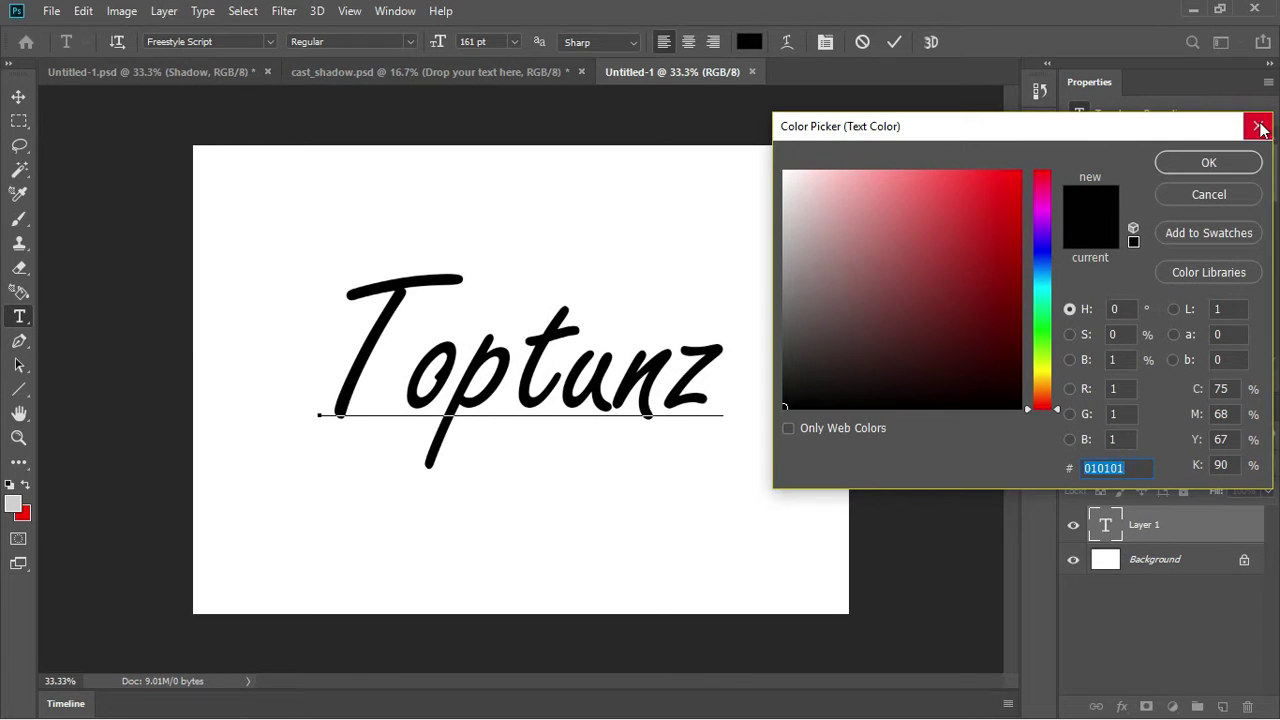
pyautogui.click(1258, 126)
pyautogui.click(1183, 540)
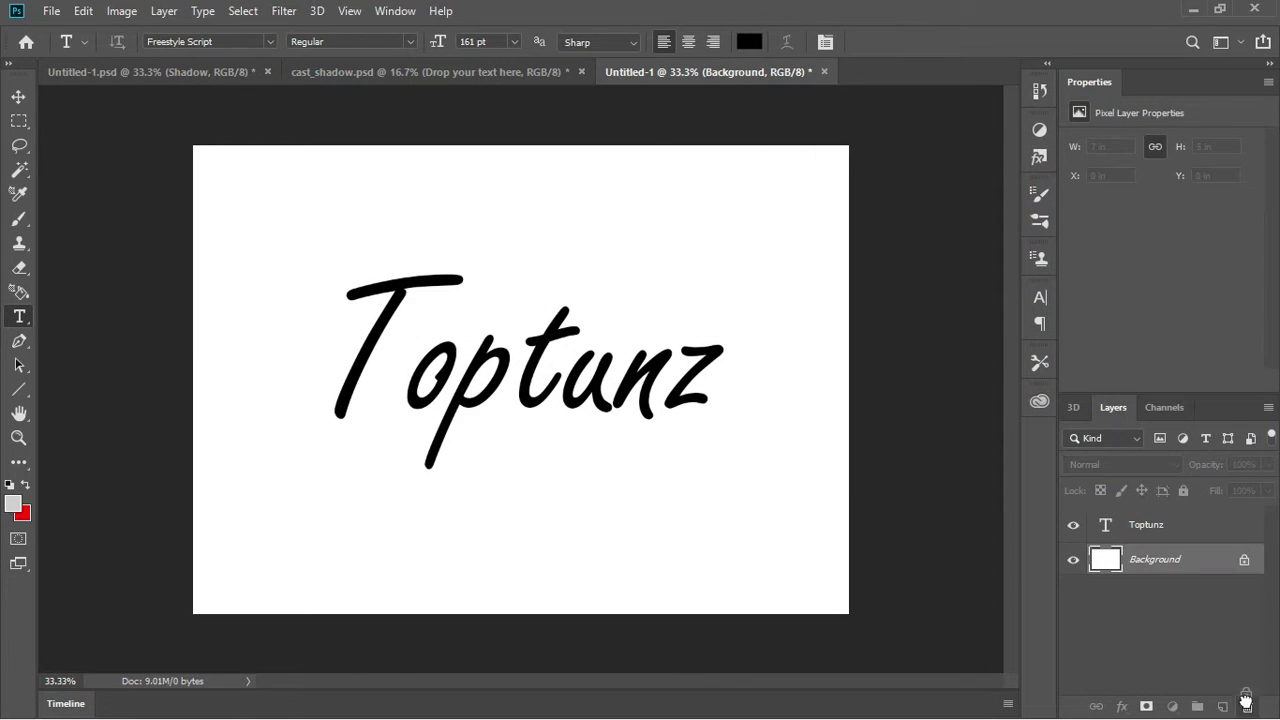
# Unlock the Background layer and fill it with light grey
pyautogui.click(1244, 559)
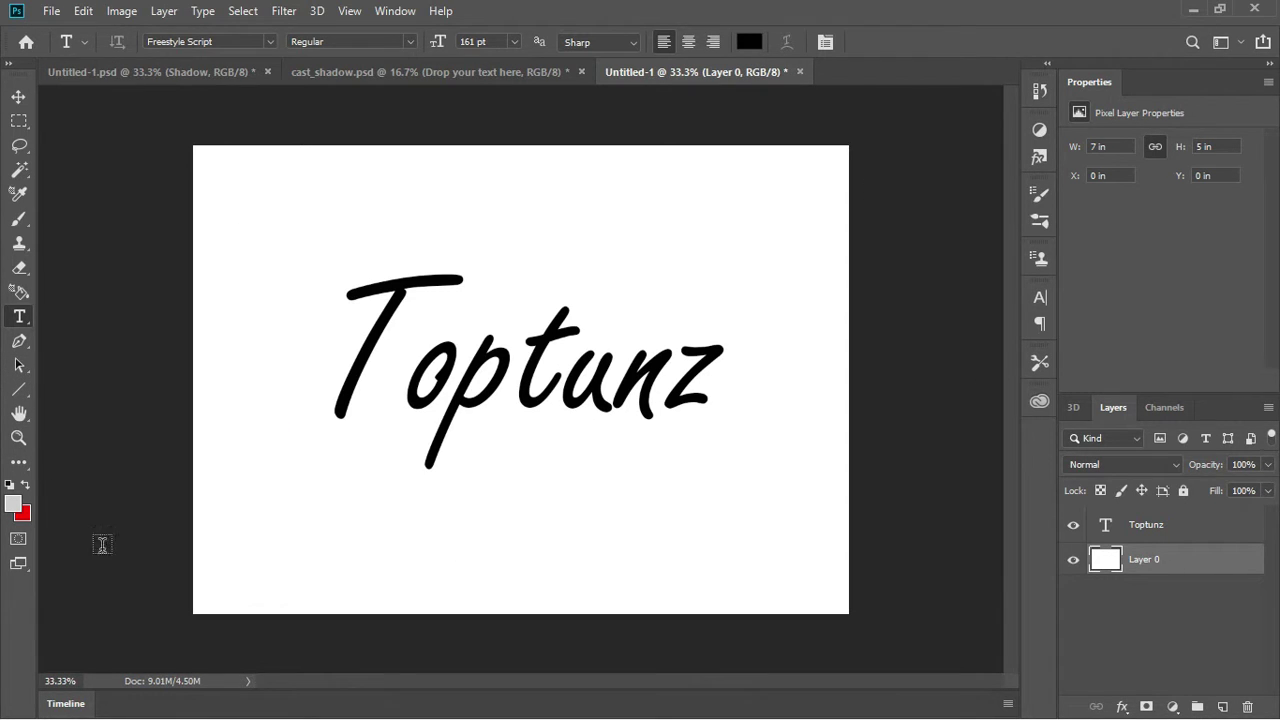
pyautogui.click(12, 504)
pyautogui.click(1212, 160)
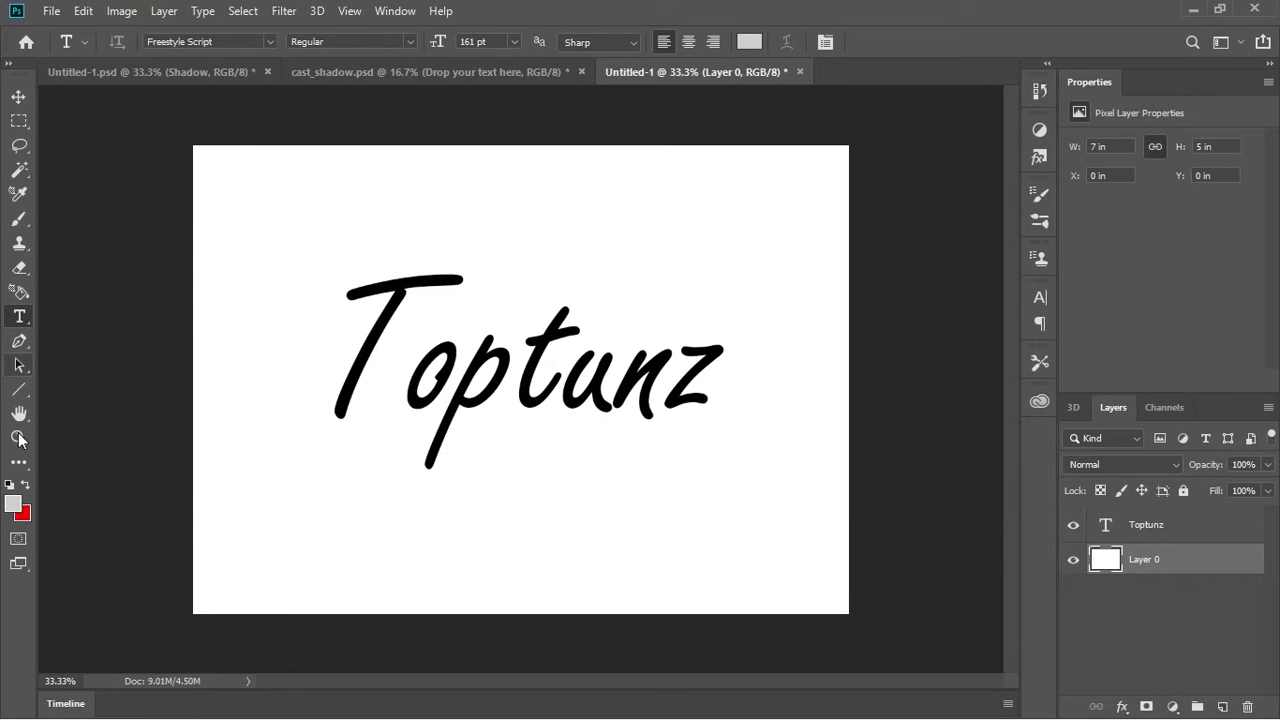
pyautogui.hotkey('shift', 'g')
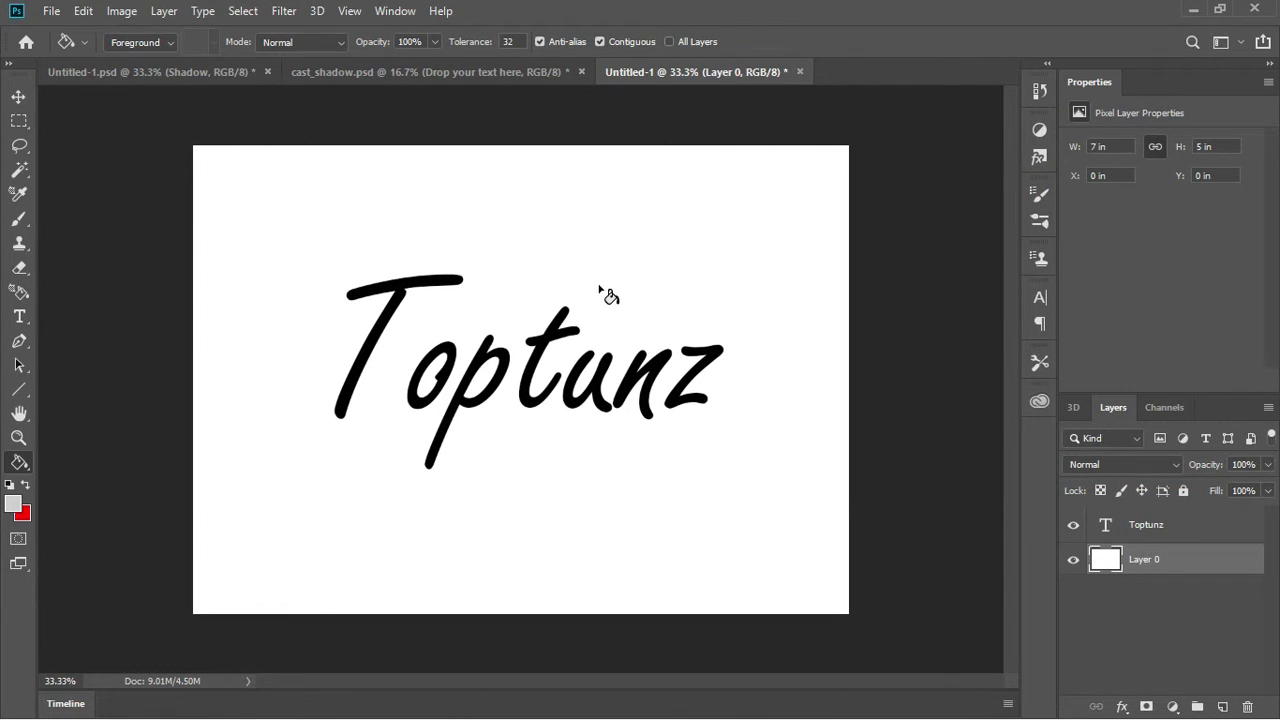
pyautogui.click(604, 292)
# Give Layer 0 a black-to-white Gradient Overlay at Soft Light, 50% opacity, 40° angle
pyautogui.rightClick(1220, 560)
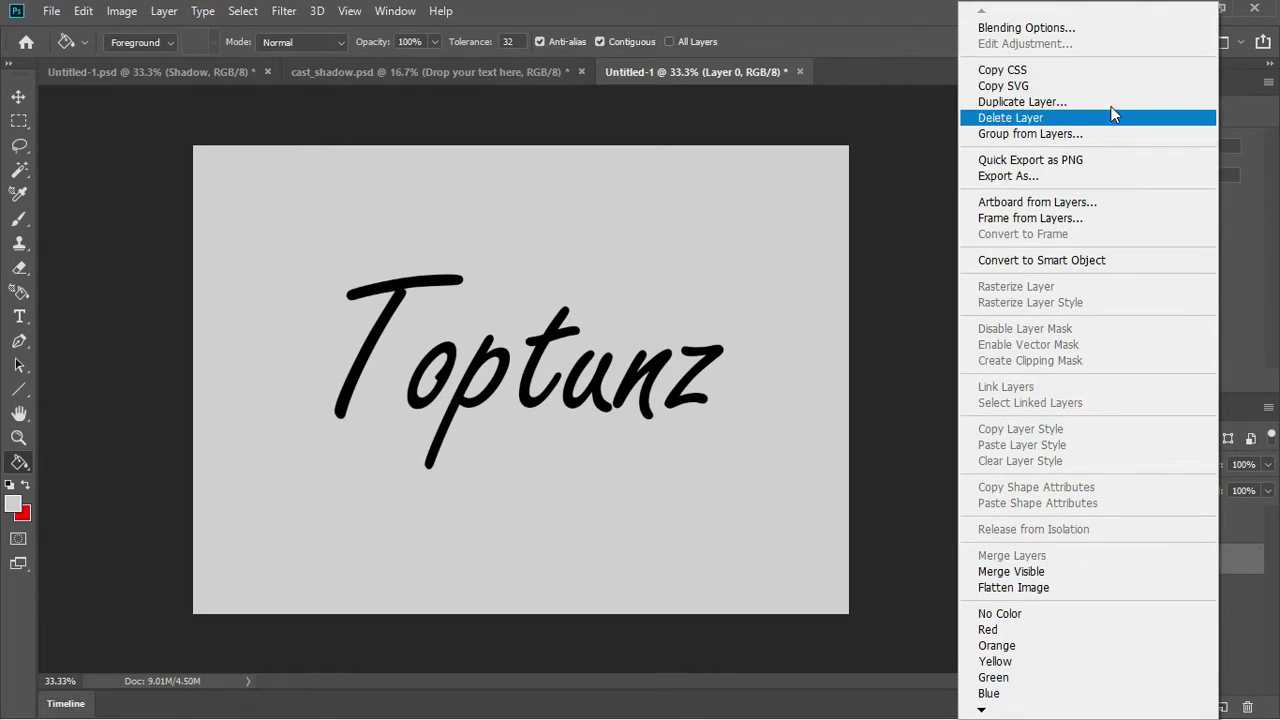
pyautogui.click(1253, 647)
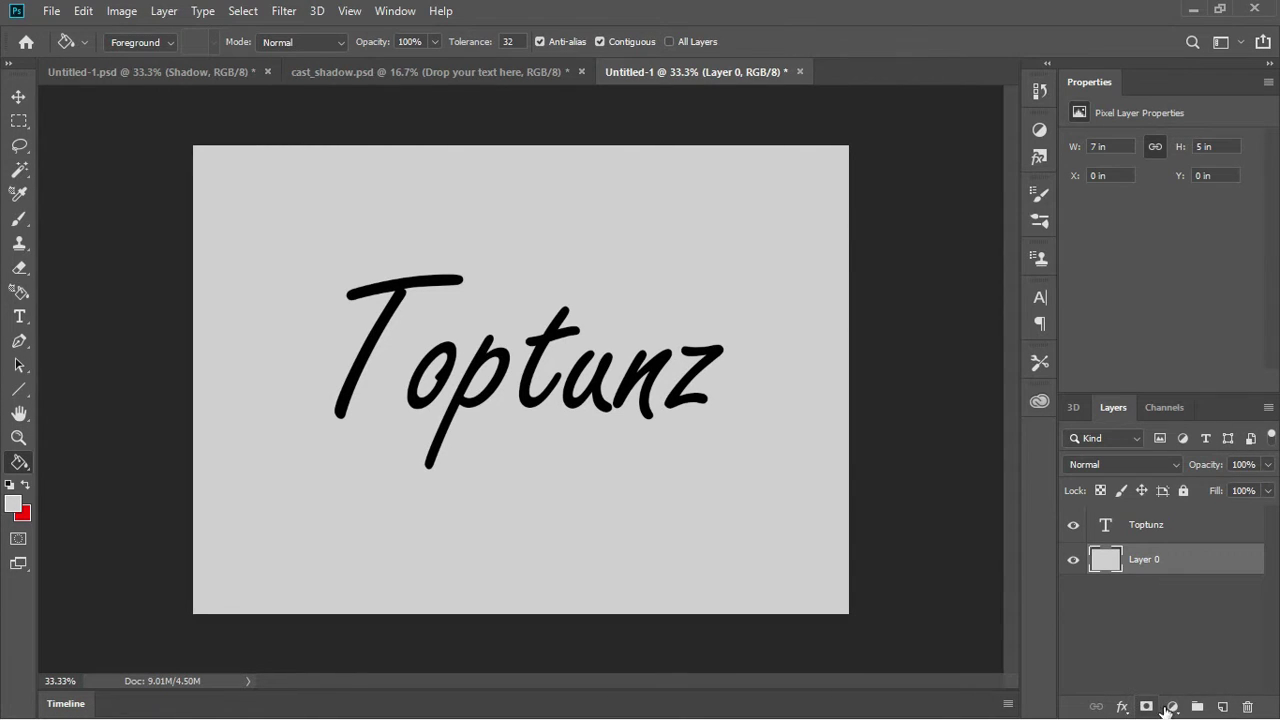
pyautogui.click(1121, 707)
pyautogui.click(1176, 647)
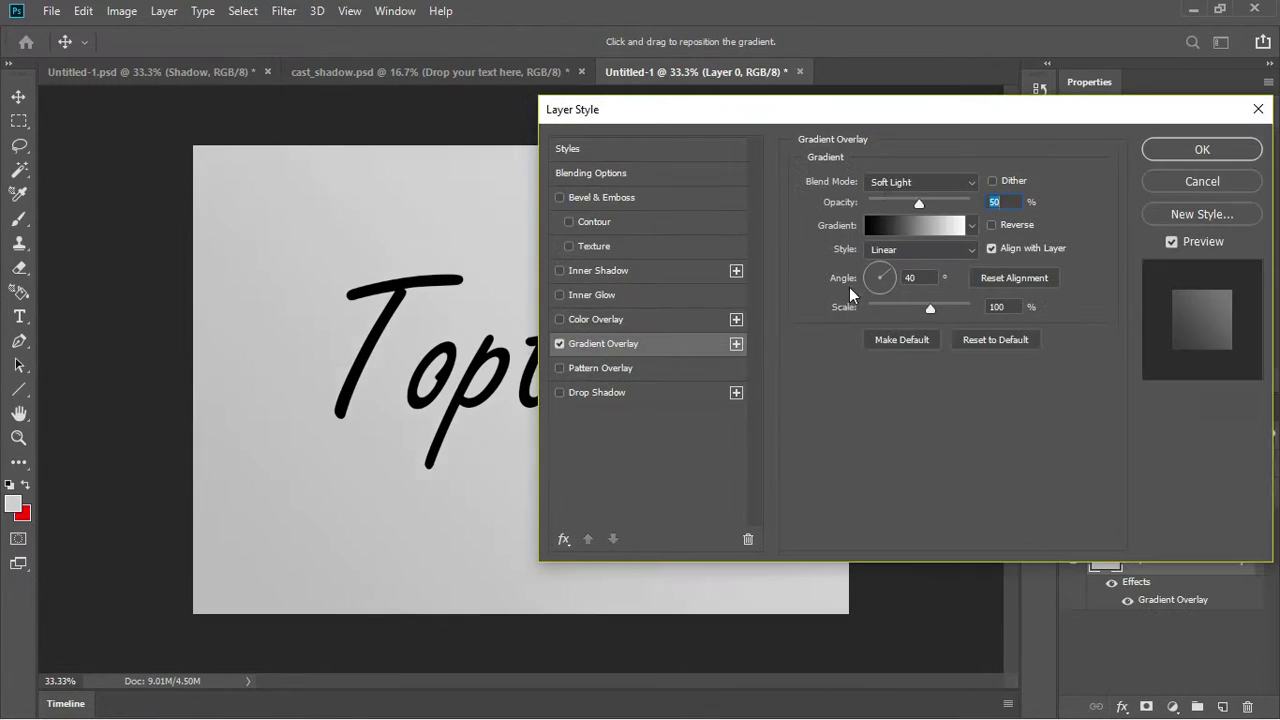
pyautogui.moveTo(865, 108)
pyautogui.mouseDown()
pyautogui.moveTo(1177, 120)
pyautogui.moveTo(1104, 117)
pyautogui.moveTo(1243, 106)
pyautogui.moveTo(1071, 122)
pyautogui.mouseUp()
pyautogui.moveTo(1128, 220); pyautogui.dragTo(1135, 228)
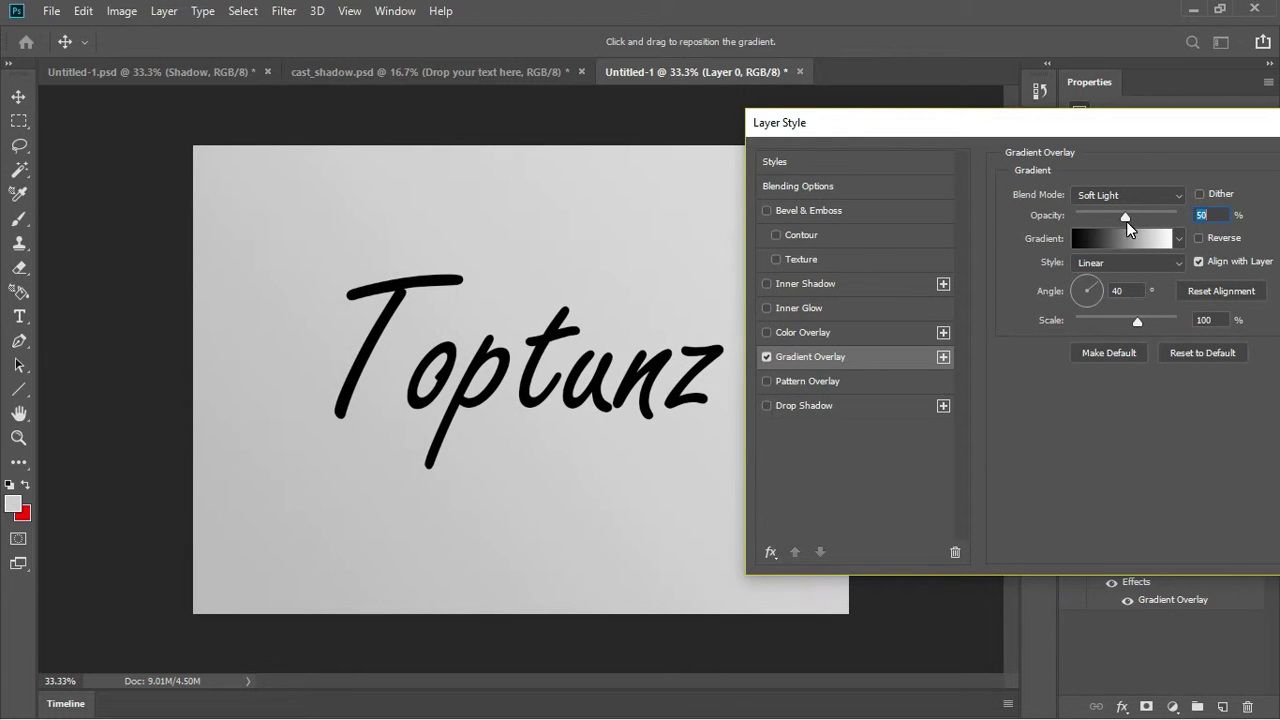
pyautogui.moveTo(1118, 130)
pyautogui.mouseDown()
pyautogui.moveTo(1279, 124)
pyautogui.moveTo(917, 133)
pyautogui.mouseUp()
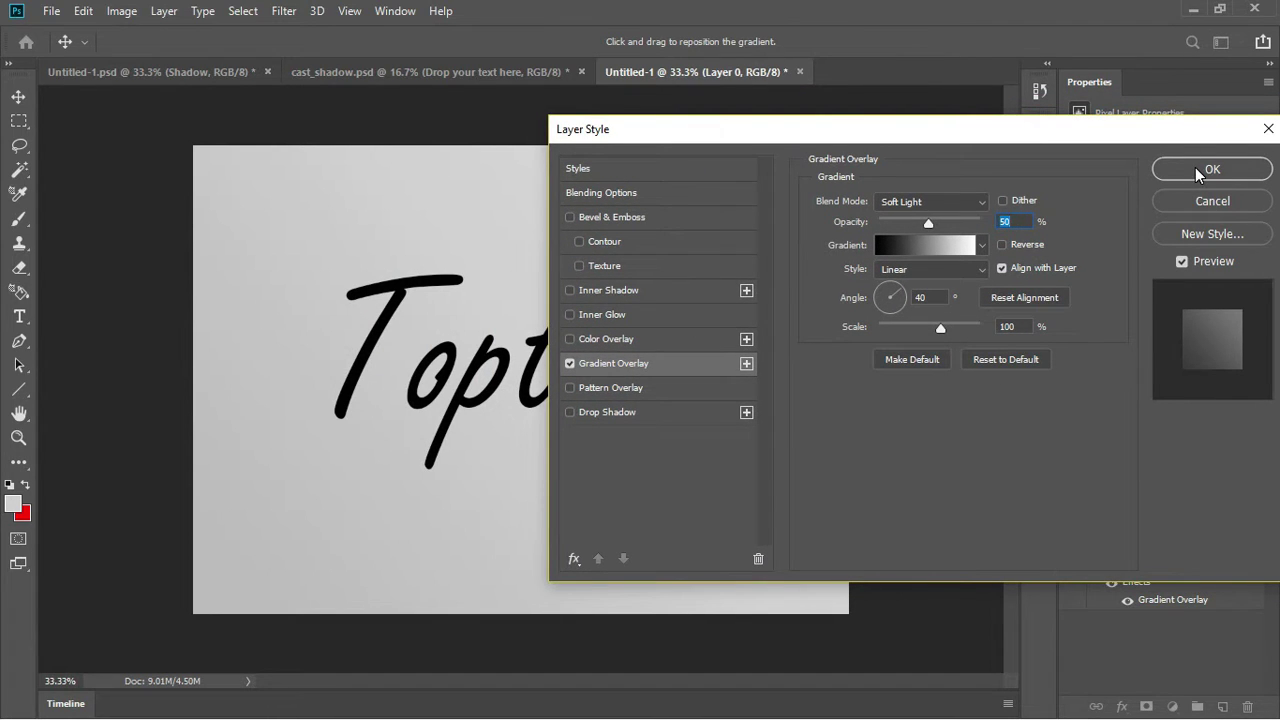
pyautogui.moveTo(811, 133)
pyautogui.mouseDown()
pyautogui.moveTo(937, 138)
pyautogui.moveTo(896, 135)
pyautogui.mouseUp()
pyautogui.press('g')
pyautogui.press('Return')
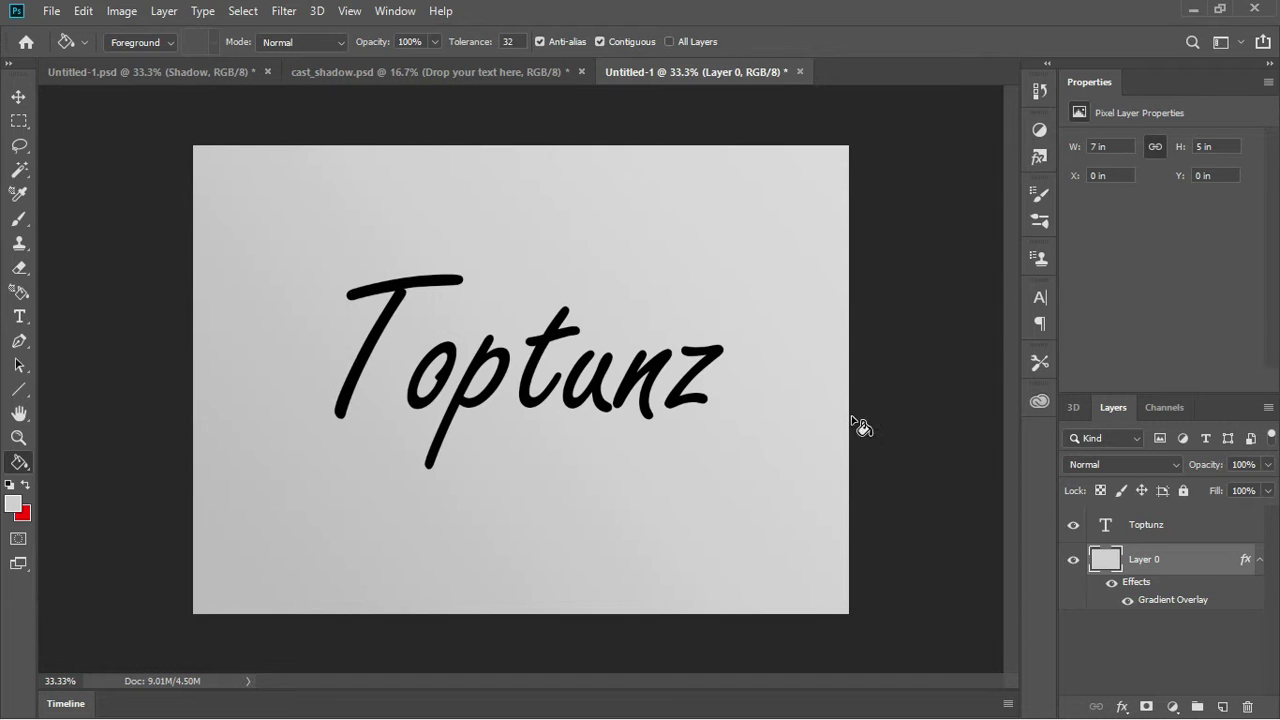
# Change the Toptunz text colour from black to light grey #cccccc
pyautogui.click(1217, 524)
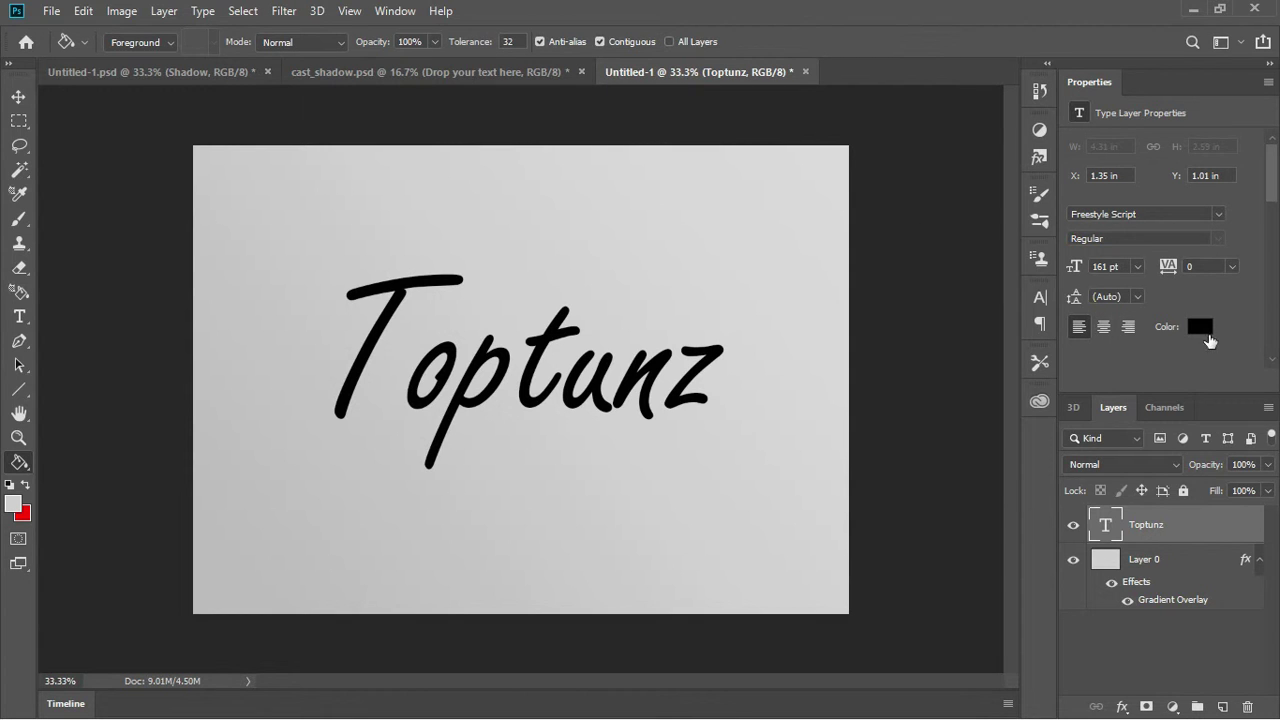
pyautogui.click(1200, 326)
pyautogui.write('ffffff')
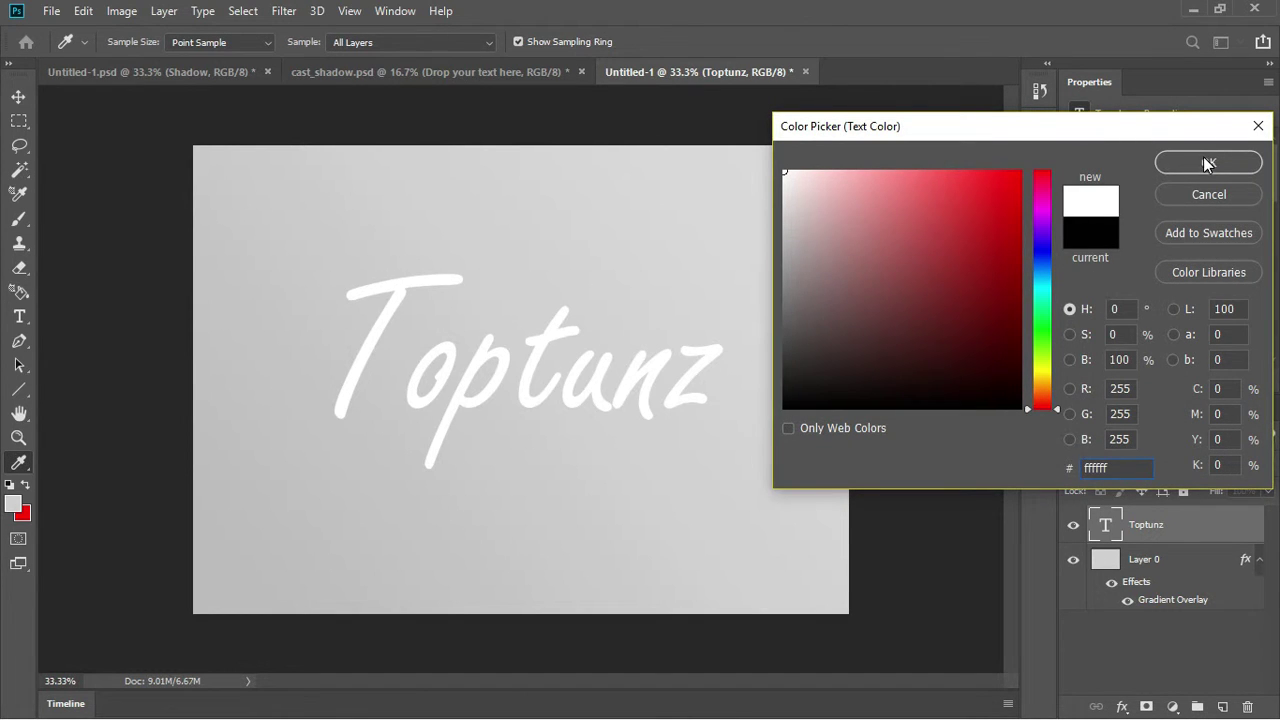
pyautogui.doubleClick(1135, 467)
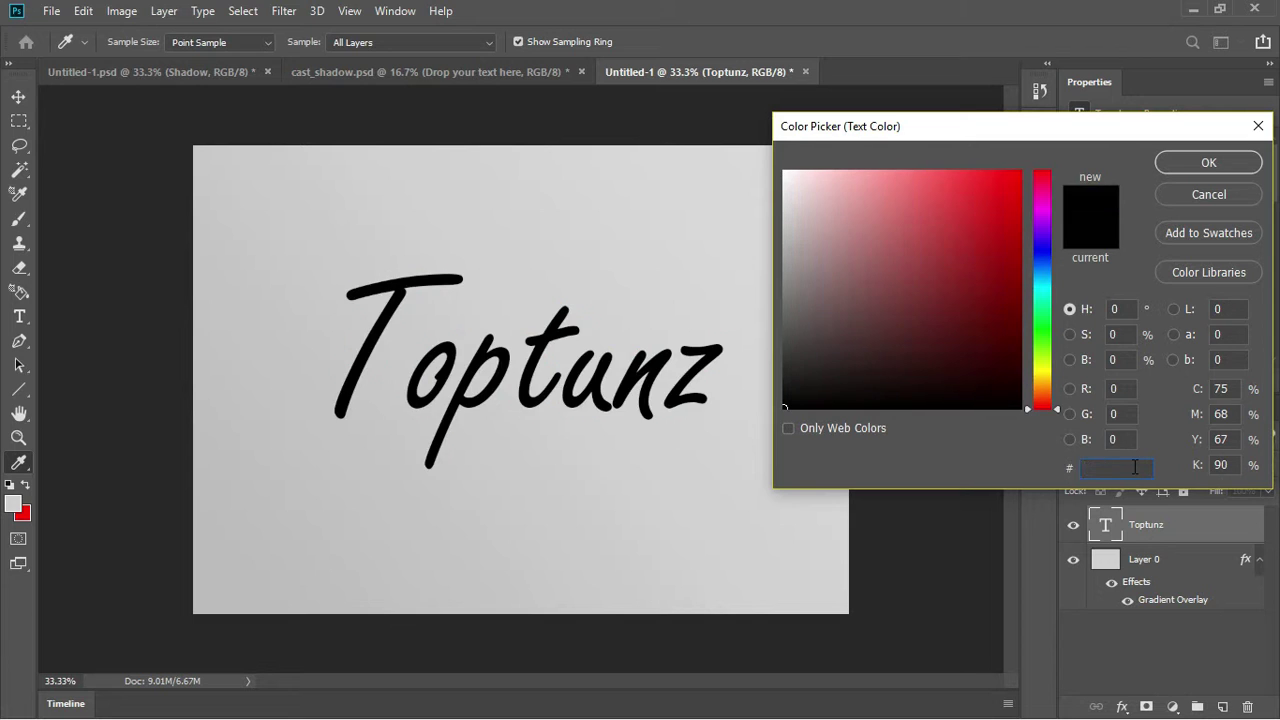
pyautogui.write('cccccc')
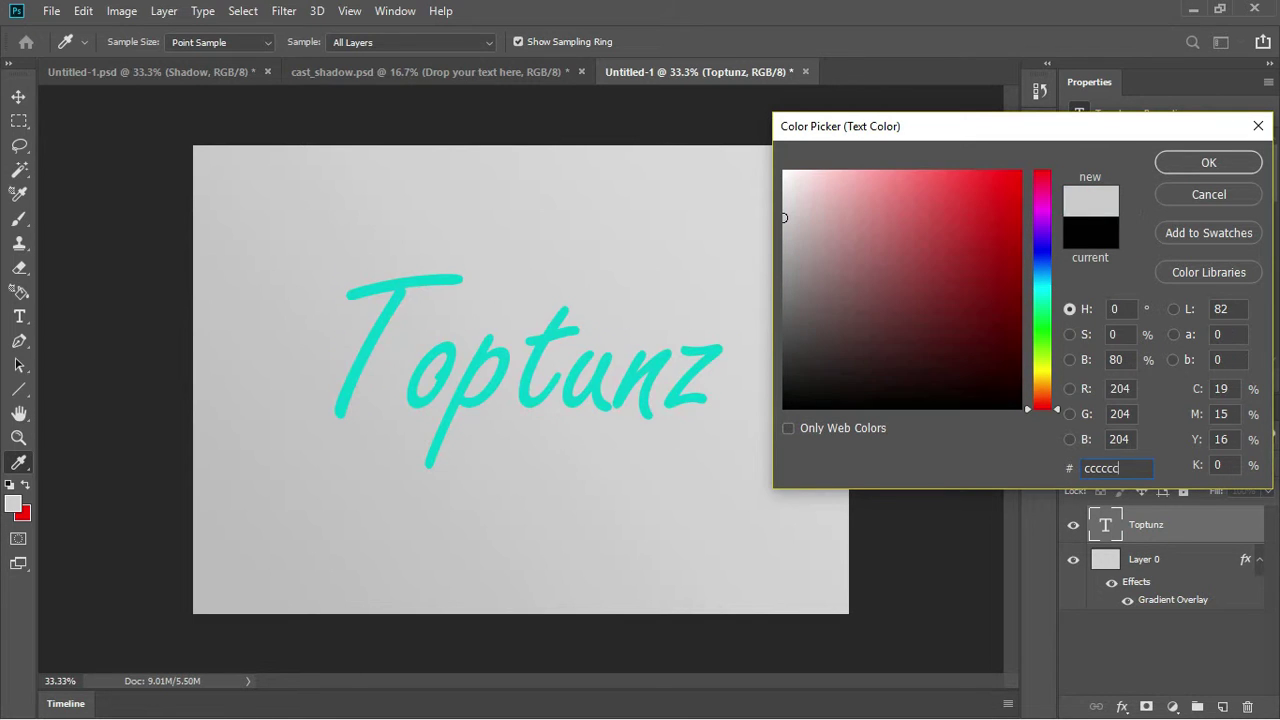
pyautogui.click(1178, 165)
pyautogui.press('g')
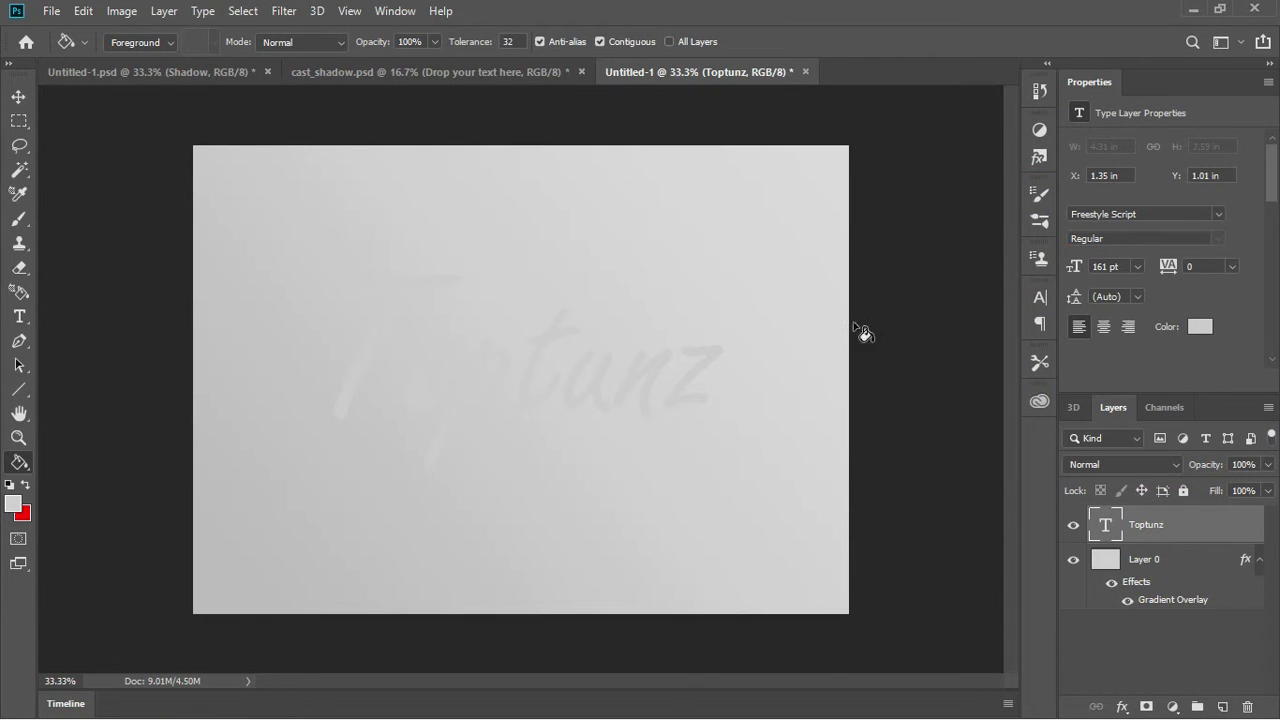
# Add a Chisel Hard Inner Bevel & Emboss (84% depth, 8 px) to Toptunz
pyautogui.press('v')
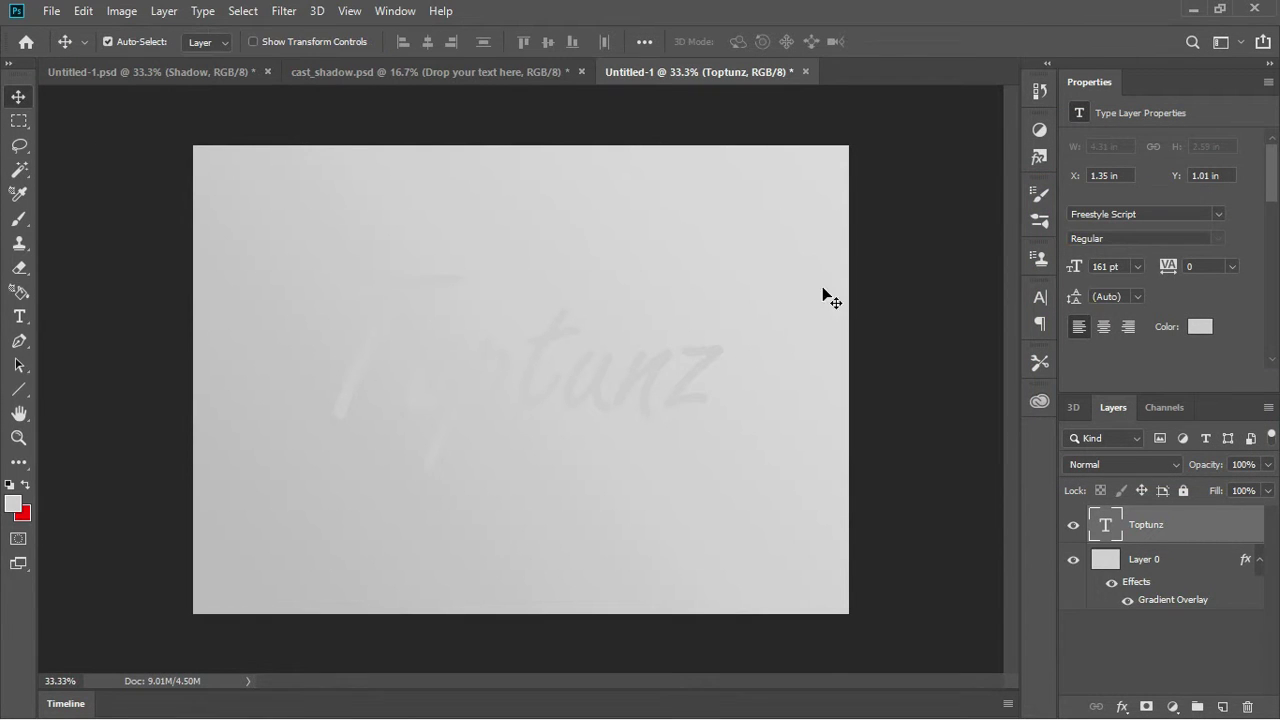
pyautogui.click(1122, 706)
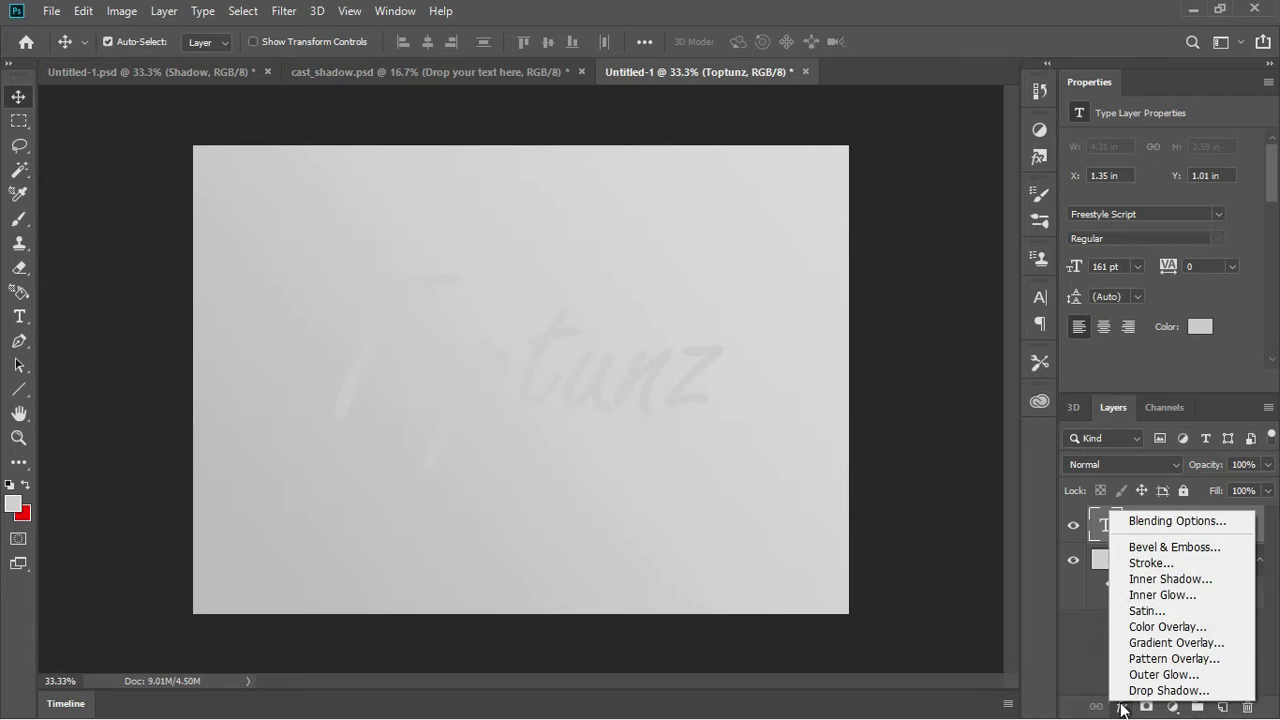
pyautogui.click(1140, 524)
pyautogui.moveTo(771, 157); pyautogui.dragTo(981, 146)
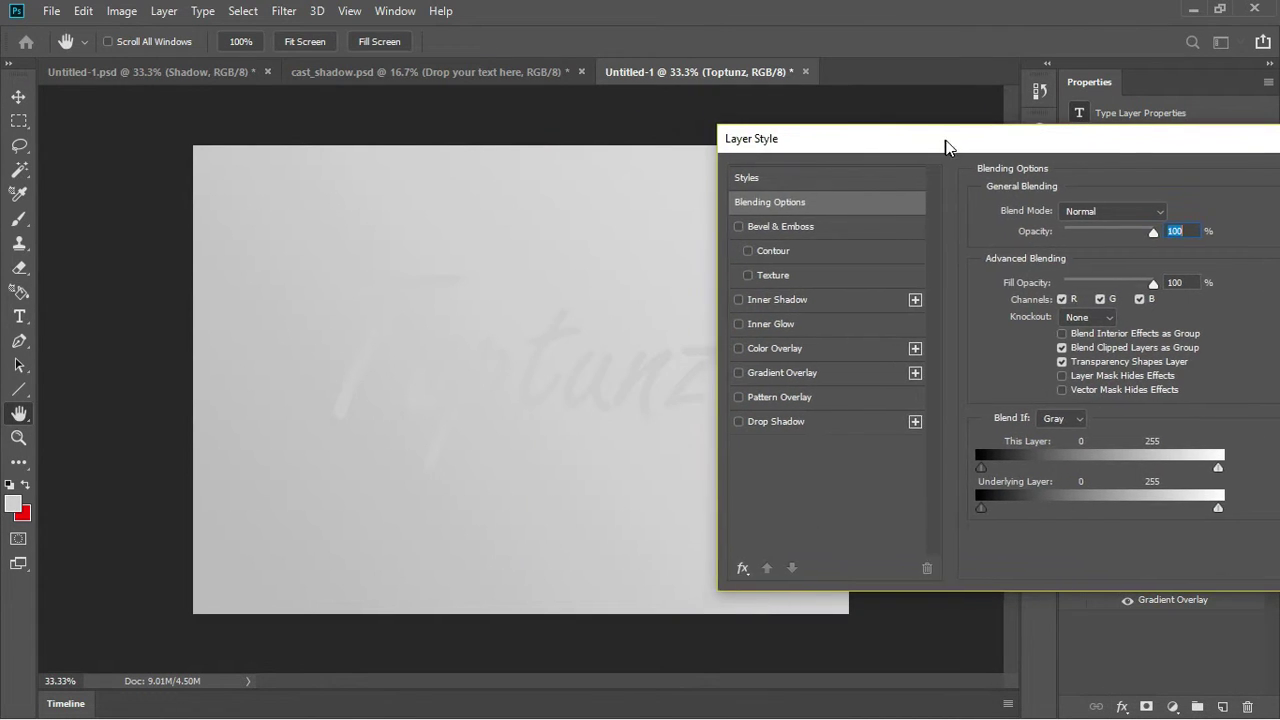
pyautogui.click(858, 227)
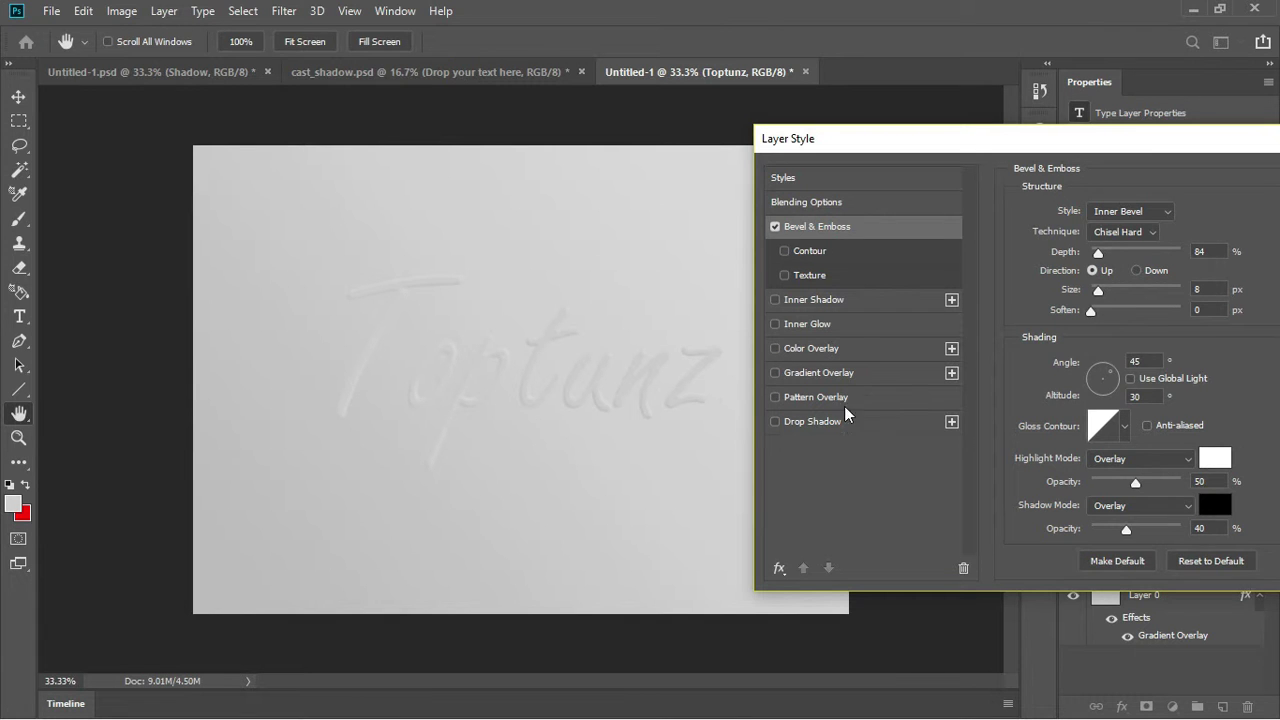
# Add a white #ffffff Drop Shadow, adjust its distance, and apply both effects
pyautogui.click(871, 422)
pyautogui.click(1206, 212)
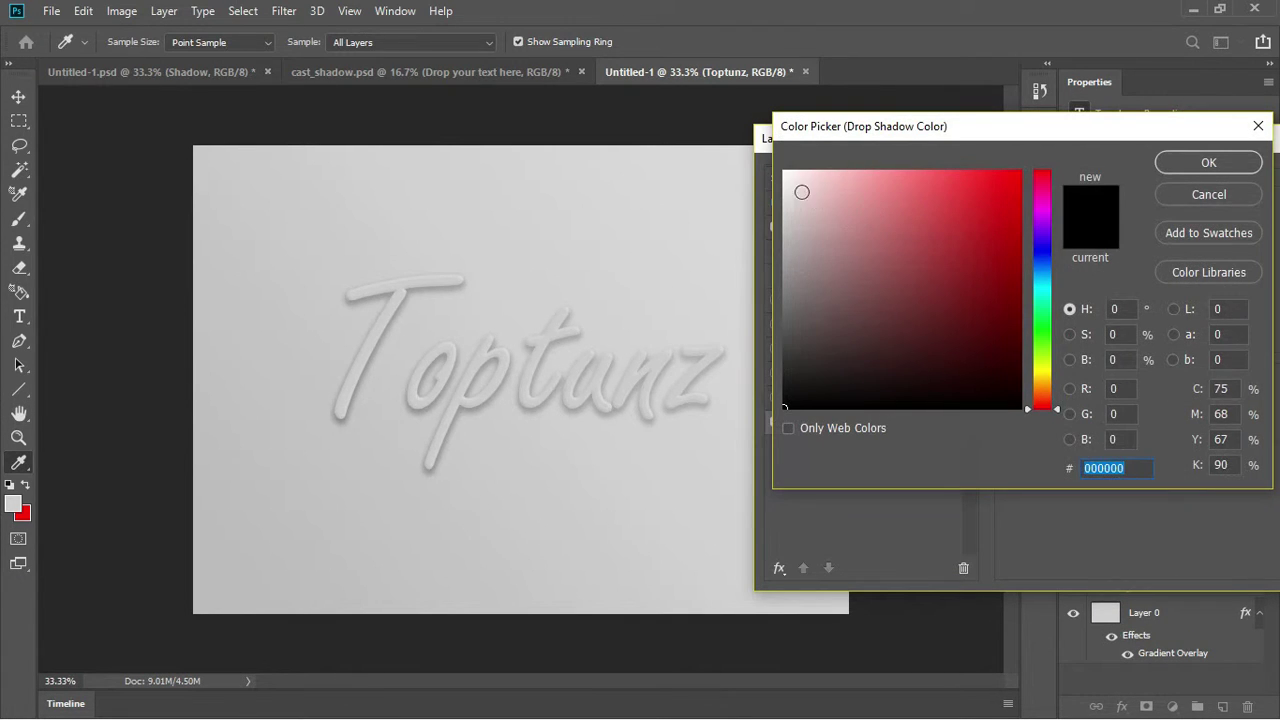
pyautogui.write('ffffff')
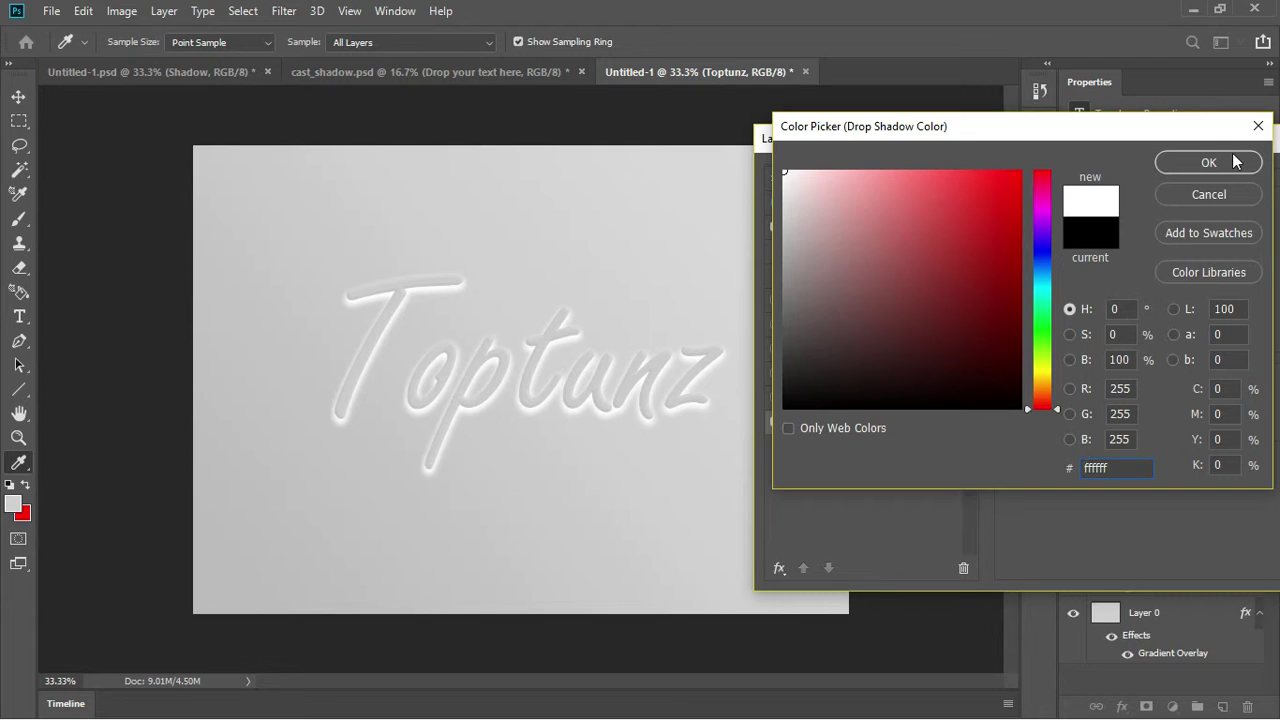
pyautogui.click(1222, 163)
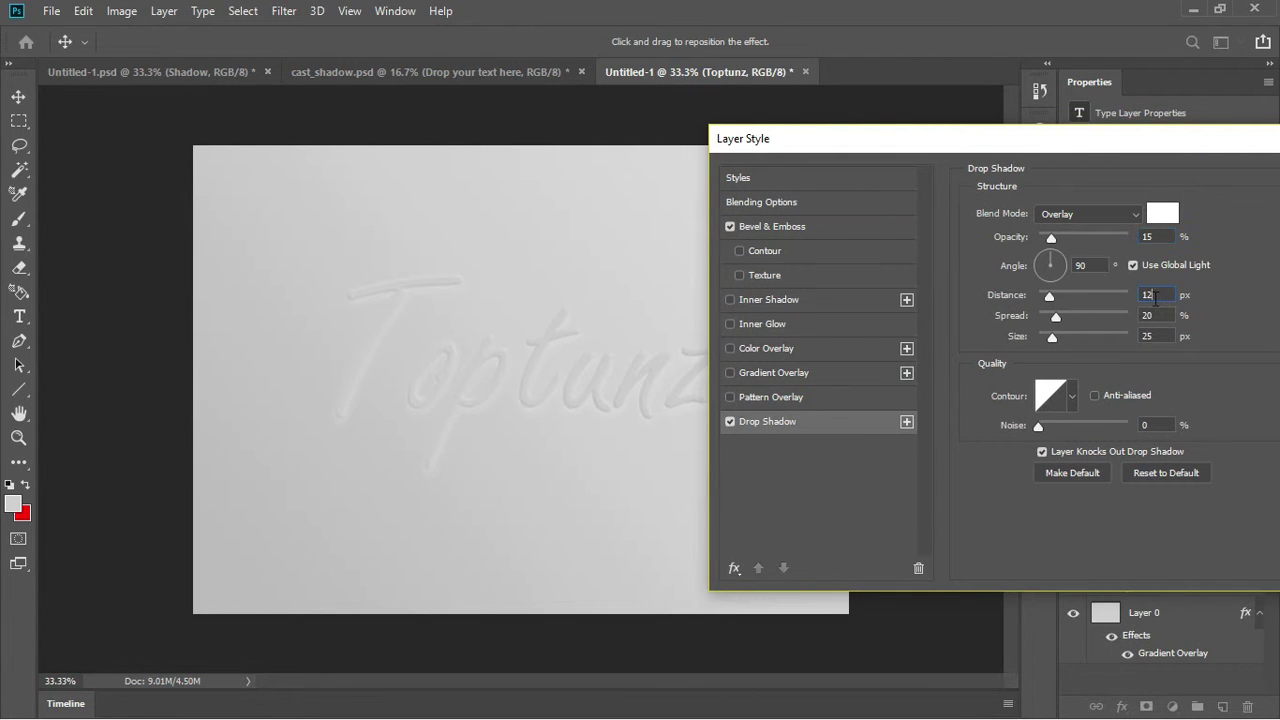
pyautogui.write('0')
pyautogui.click(817, 226)
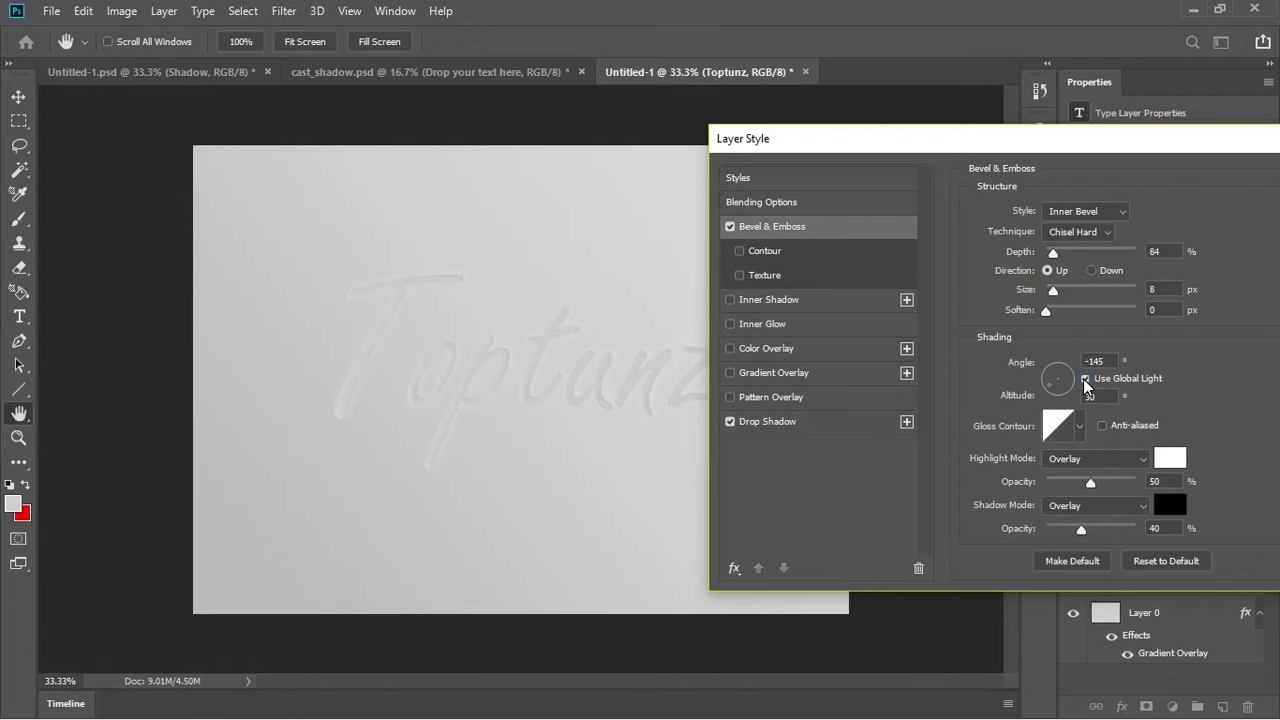
pyautogui.moveTo(977, 143); pyautogui.dragTo(779, 160)
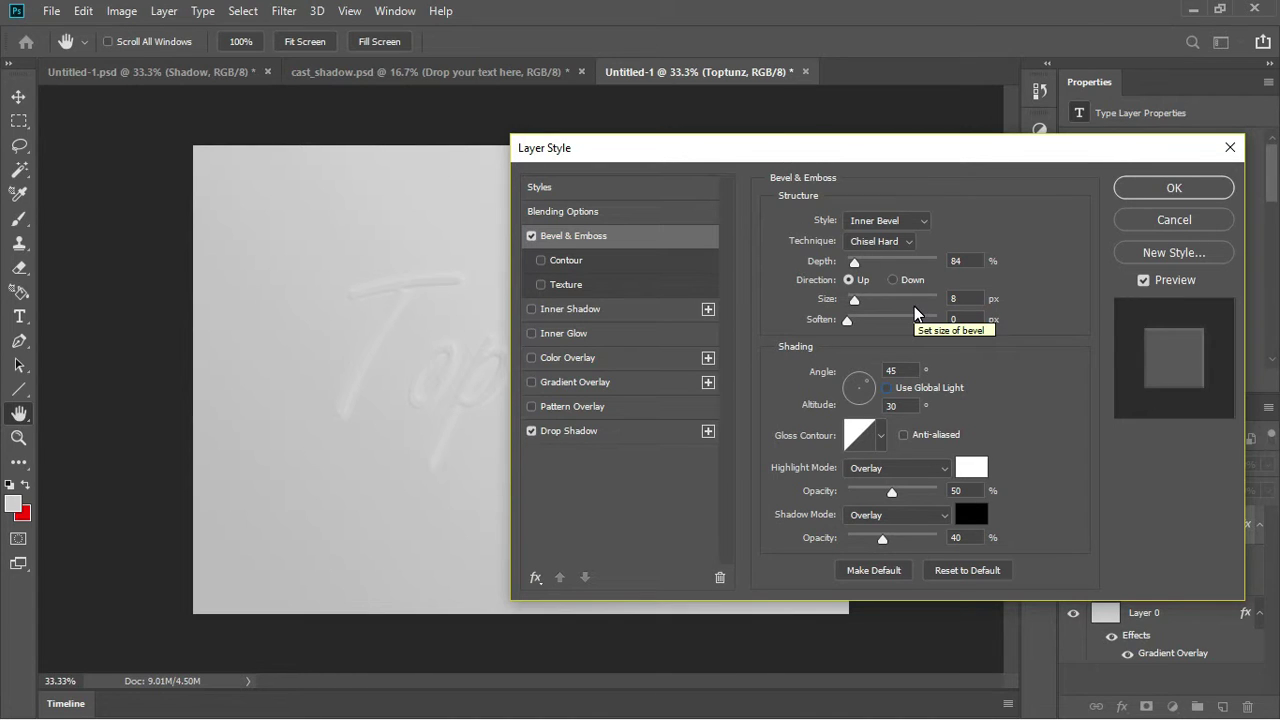
pyautogui.moveTo(849, 154); pyautogui.dragTo(800, 157)
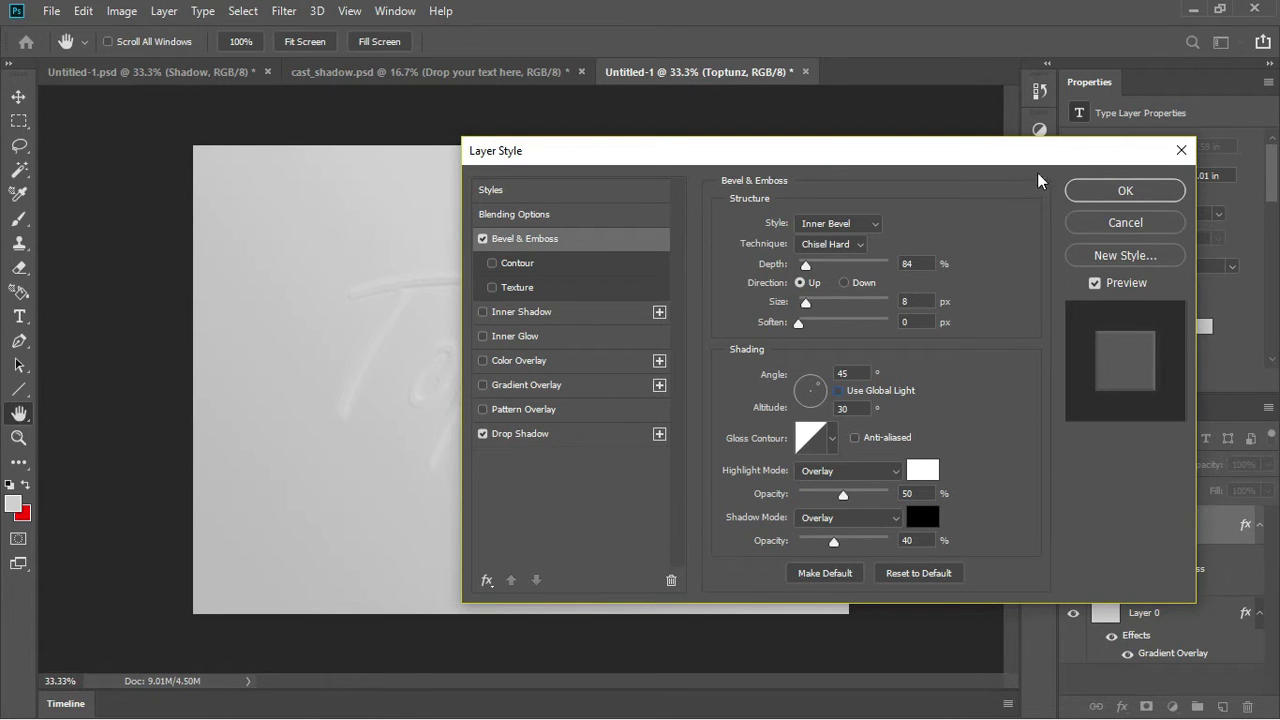
pyautogui.click(1120, 191)
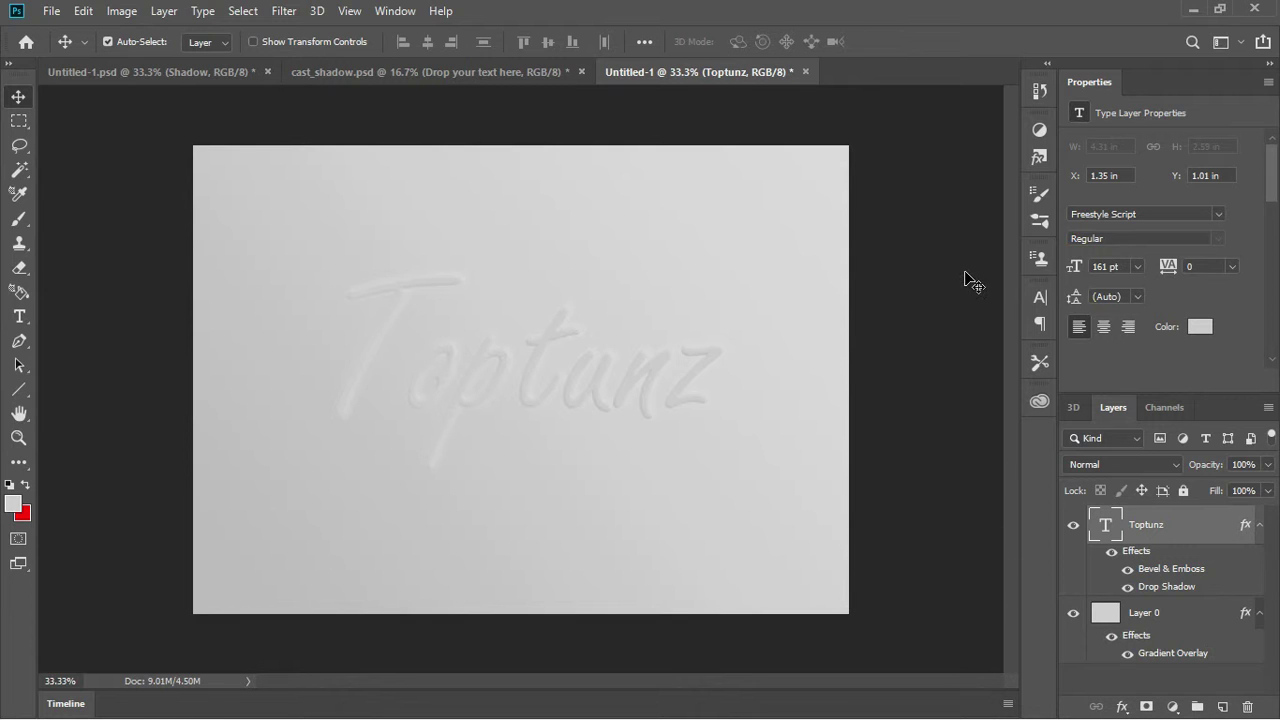
# Add a faint Linear Burn Inner Shadow at a 45° angle to Toptunz
pyautogui.click(19, 120)
pyautogui.click(21, 98)
pyautogui.click(1122, 706)
pyautogui.click(1140, 588)
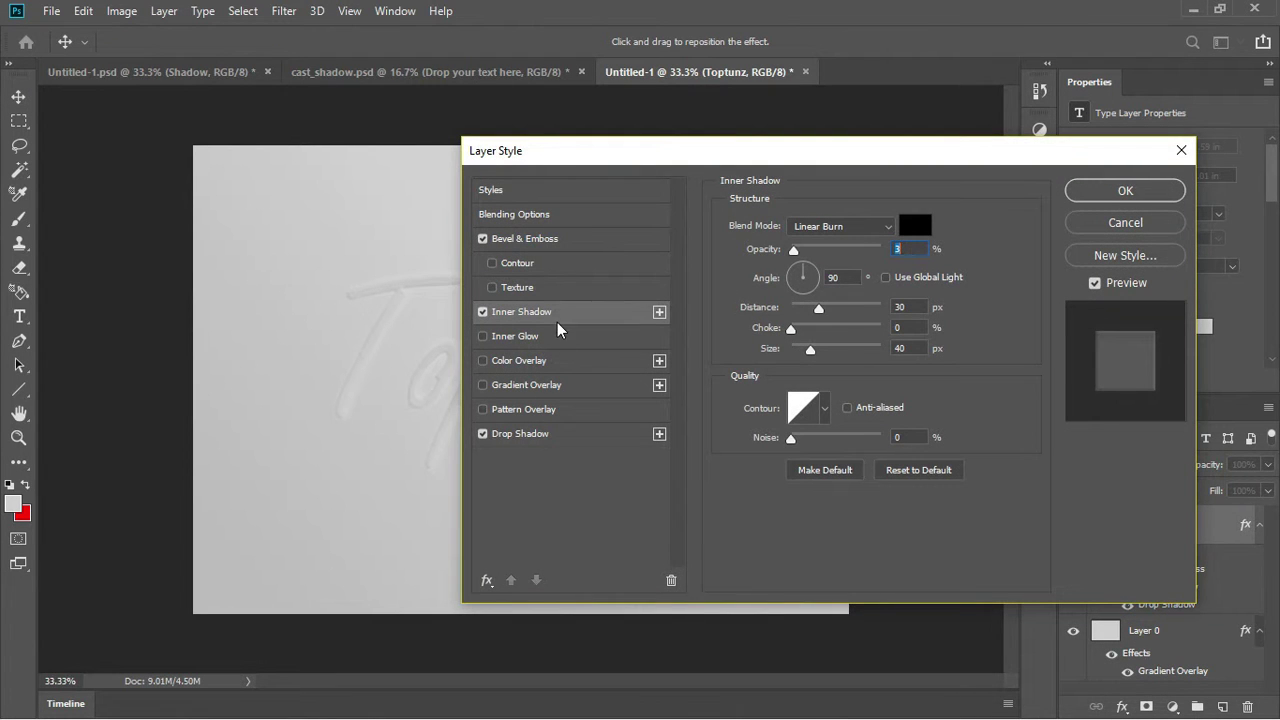
pyautogui.moveTo(751, 151); pyautogui.dragTo(1034, 150)
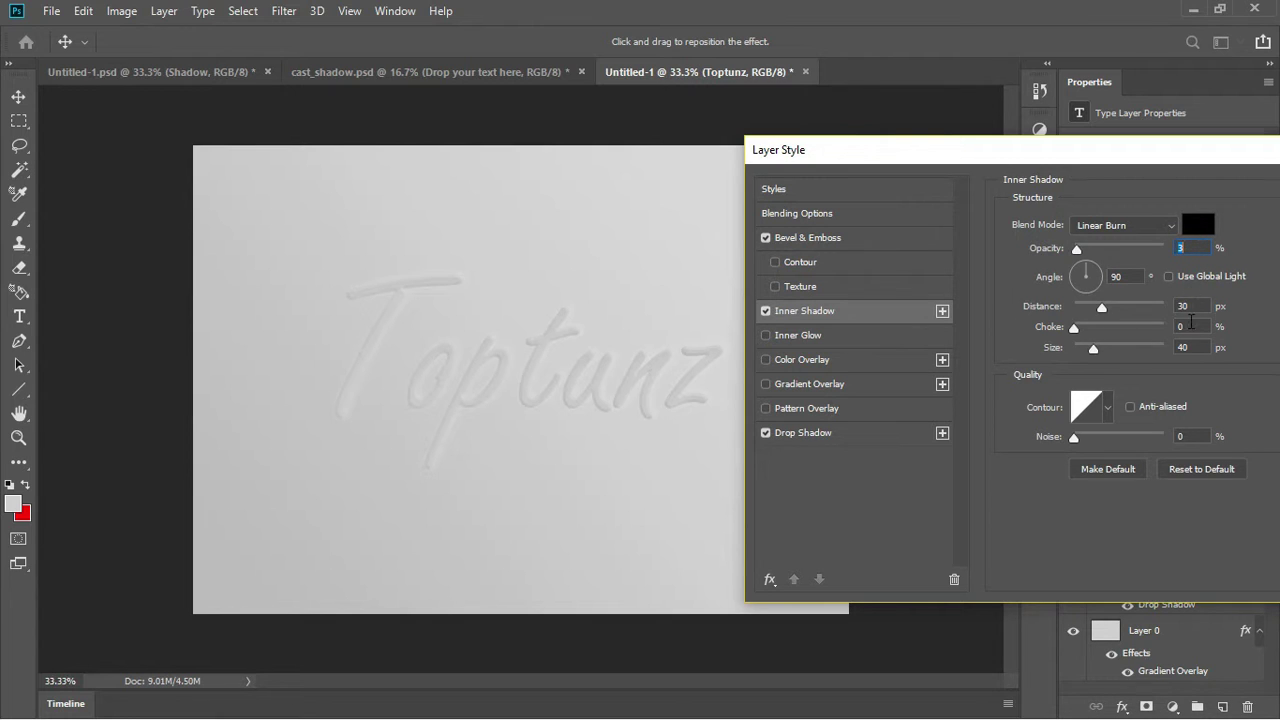
pyautogui.write('45')
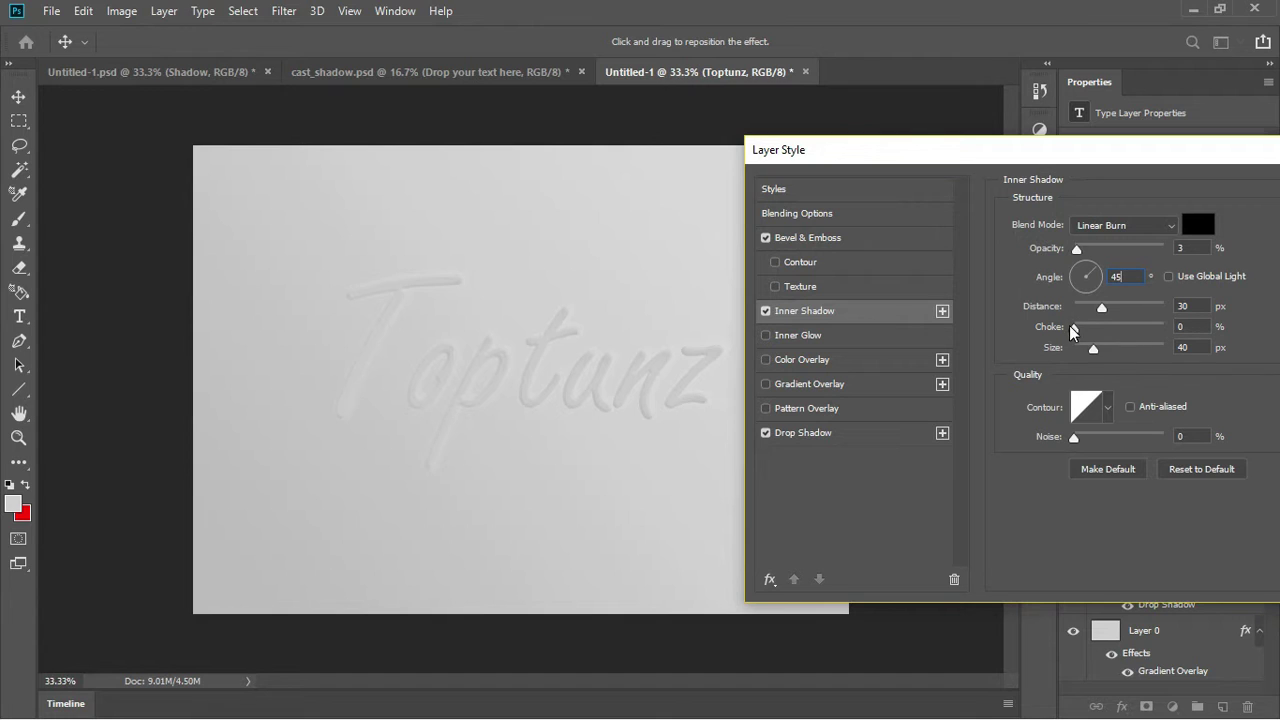
pyautogui.press('Tab')
pyautogui.press('Tab')
pyautogui.press('Tab')
pyautogui.moveTo(1060, 150); pyautogui.dragTo(829, 150)
pyautogui.click(1143, 200)
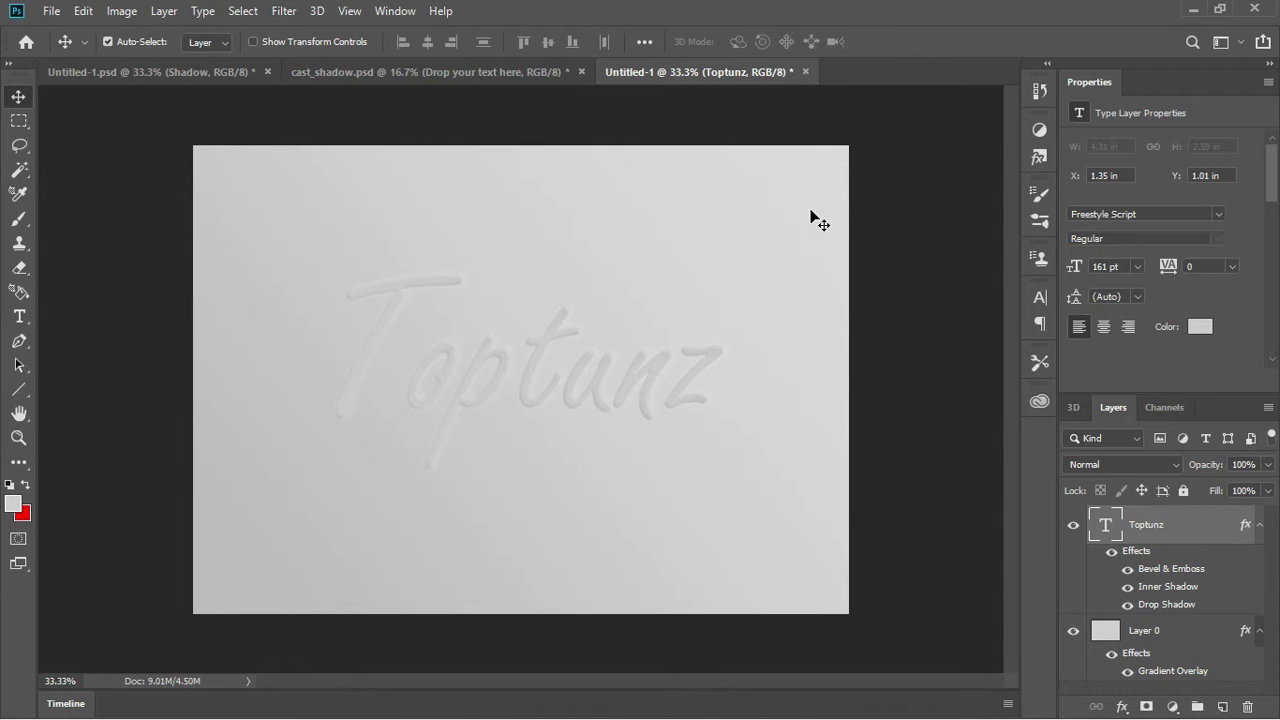
# Browse the Compressed downloads folder and select the cast_shadow_2 archive
pyautogui.press('super')
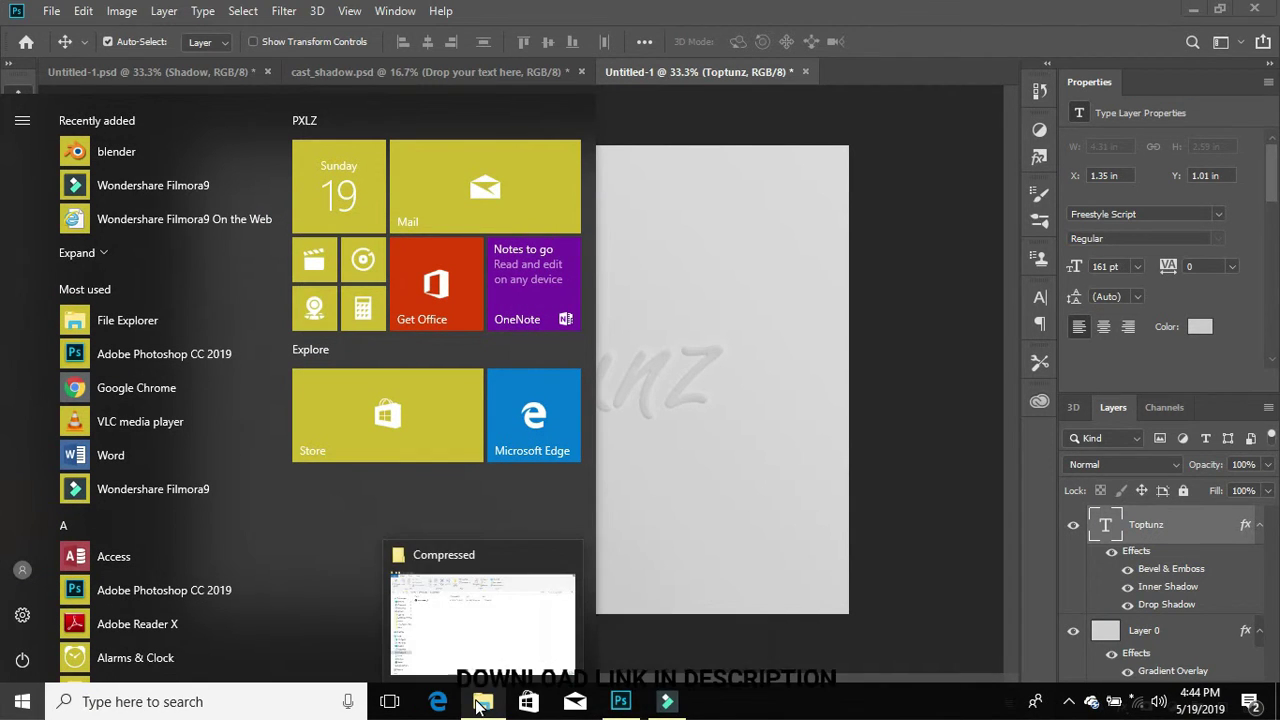
pyautogui.click(575, 703)
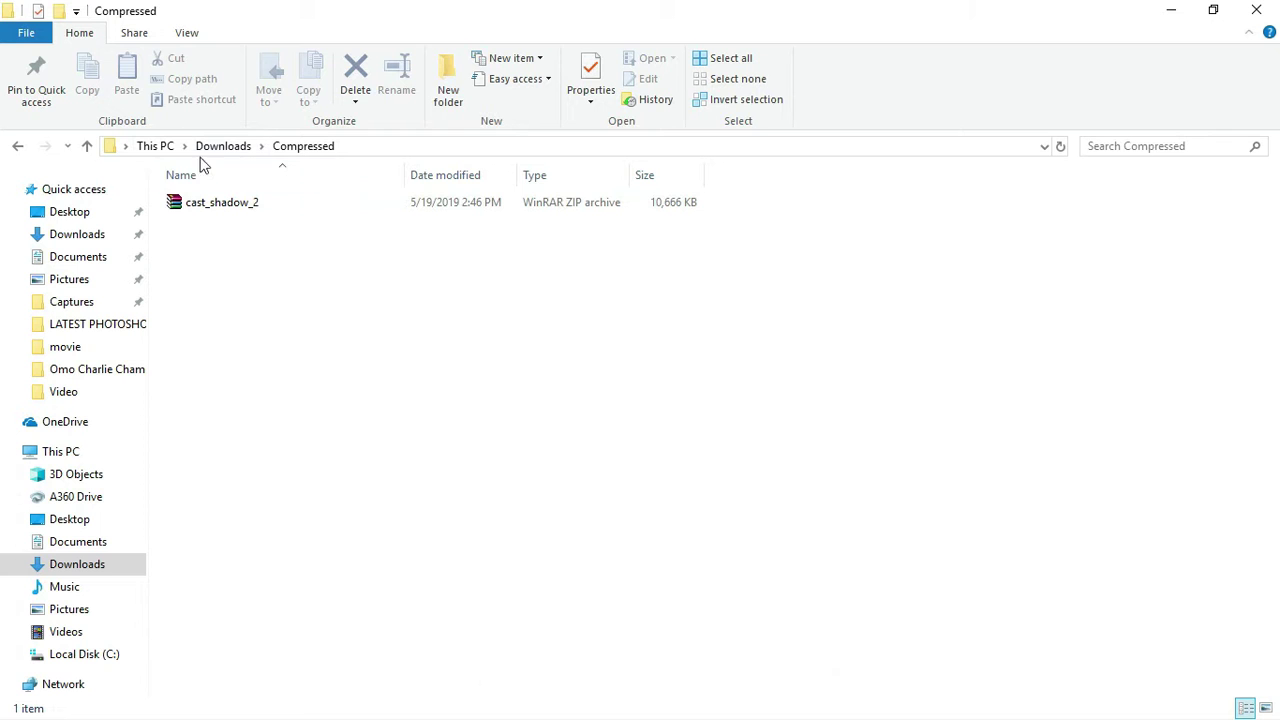
pyautogui.click(374, 205)
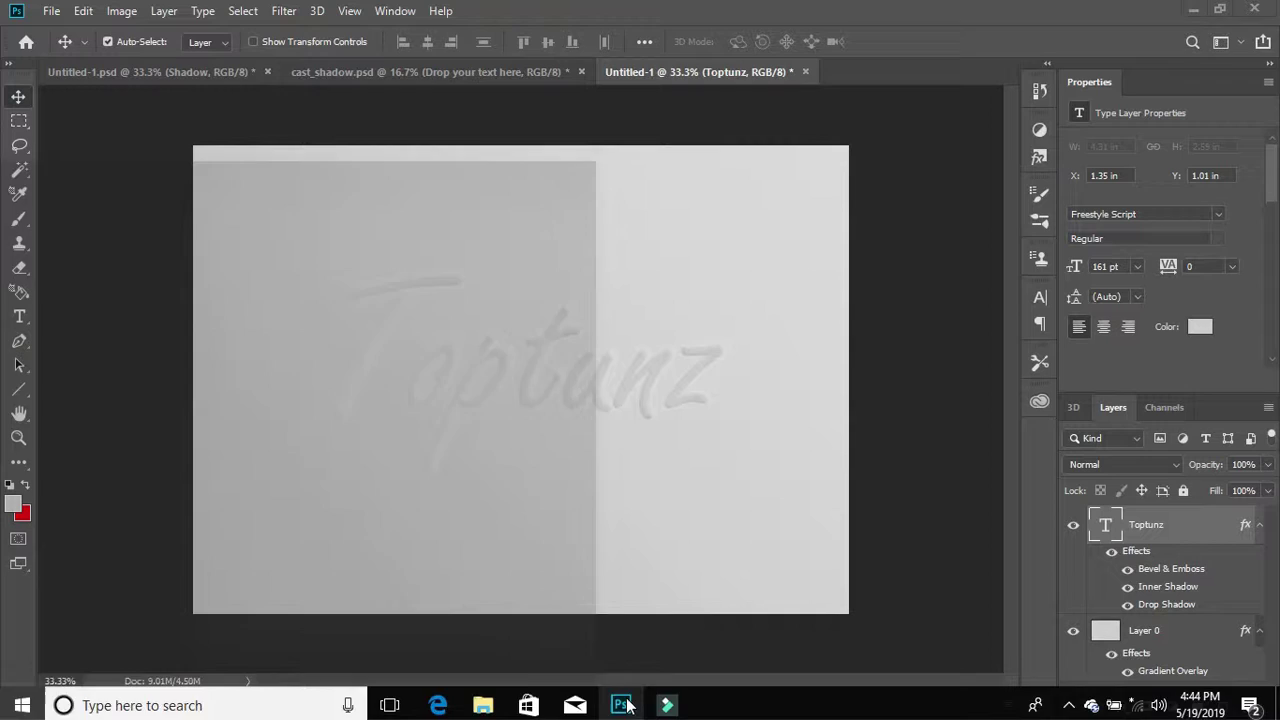
# In cast_shadow.psd, open the text smart object without resolving fonts and delete its Pxlz layer
pyautogui.click(482, 67)
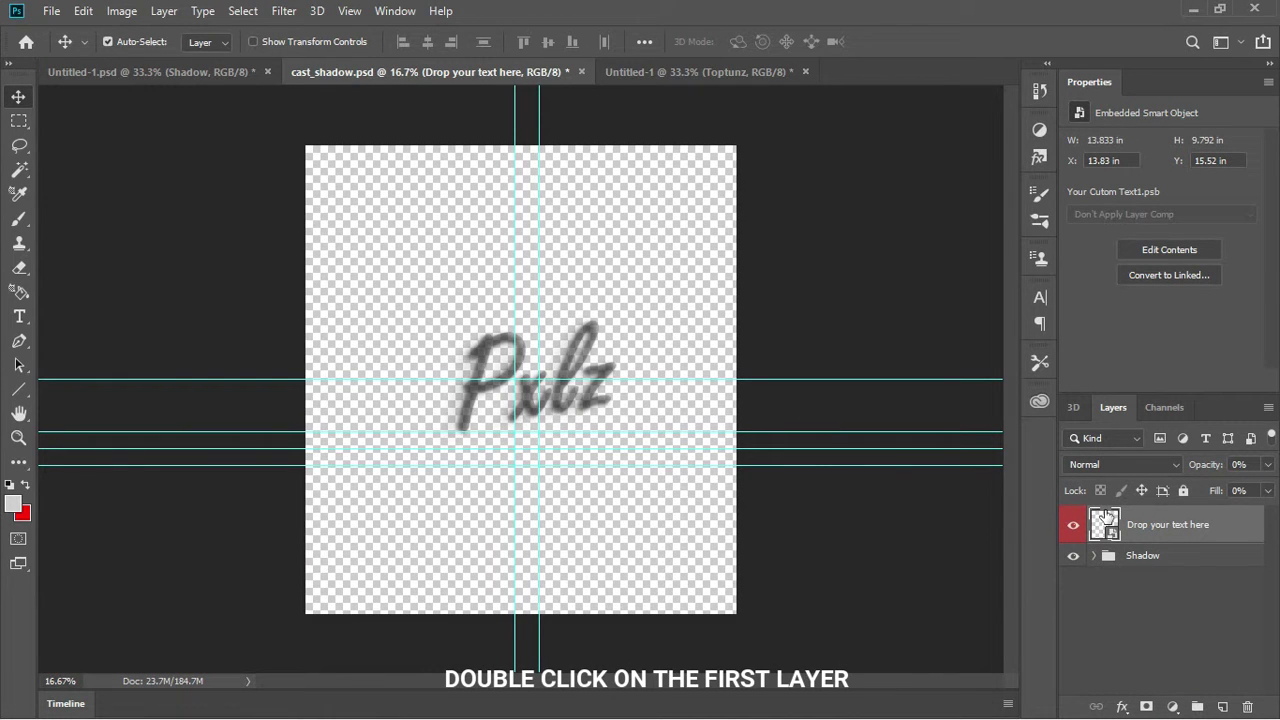
pyautogui.doubleClick(1105, 525)
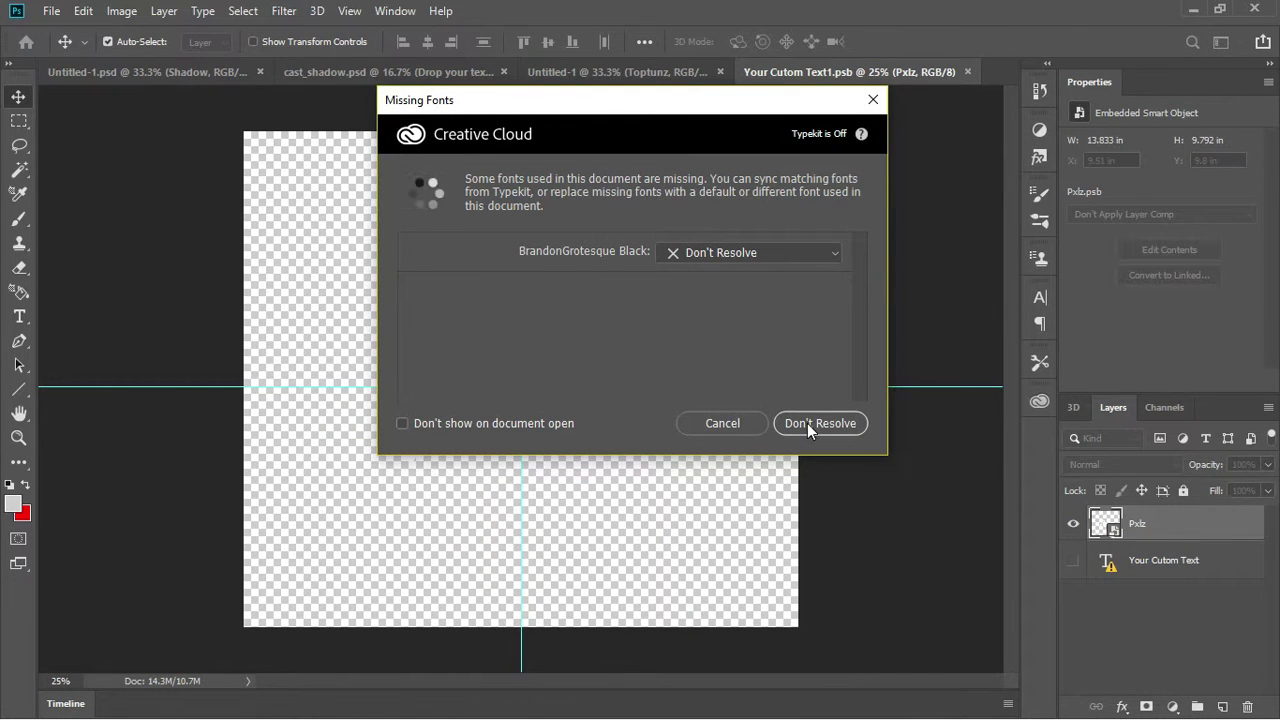
pyautogui.click(807, 423)
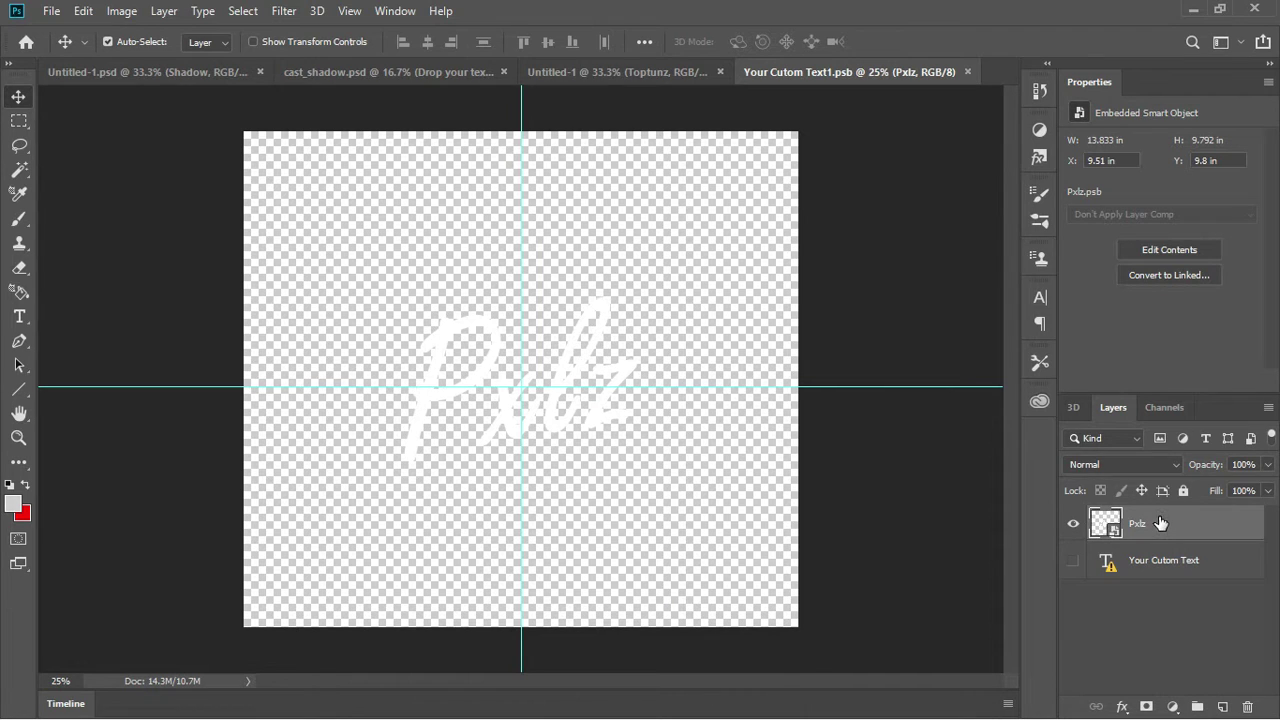
pyautogui.press('Delete')
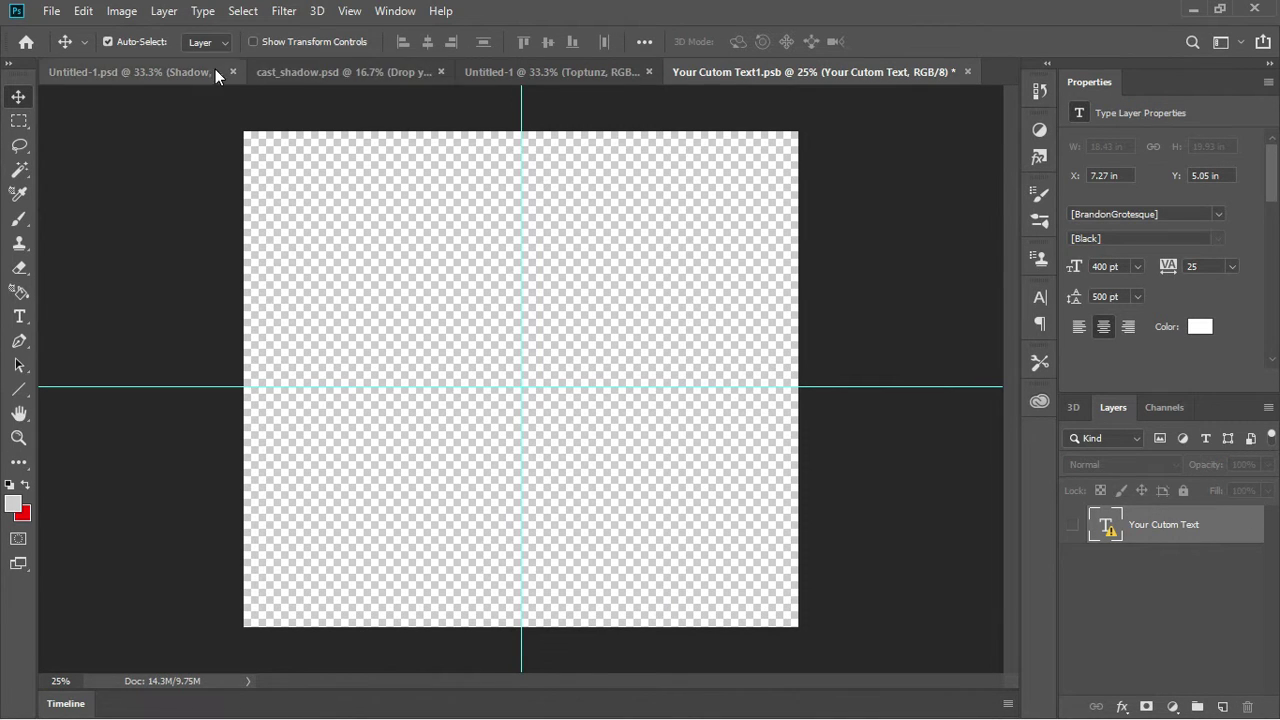
# Convert the Toptunz layer to a smart object and drag it into Your Cutom Text1.psb
pyautogui.click(528, 69)
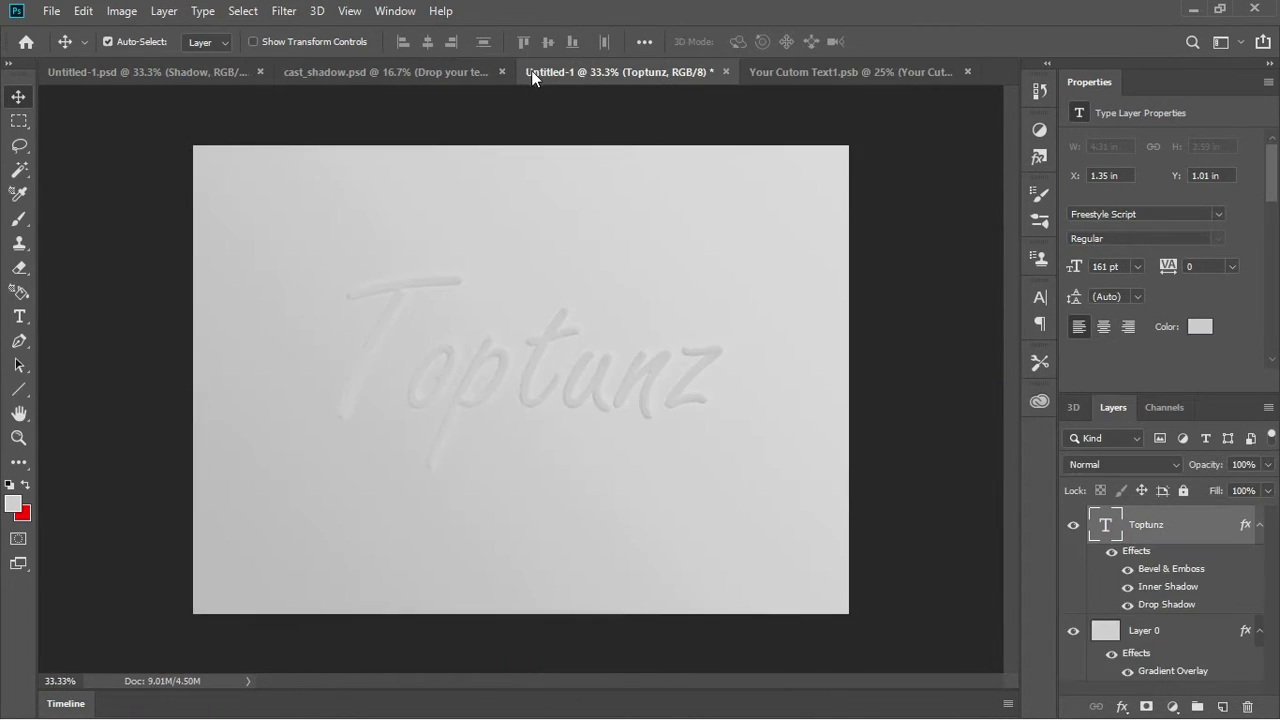
pyautogui.rightClick(1200, 527)
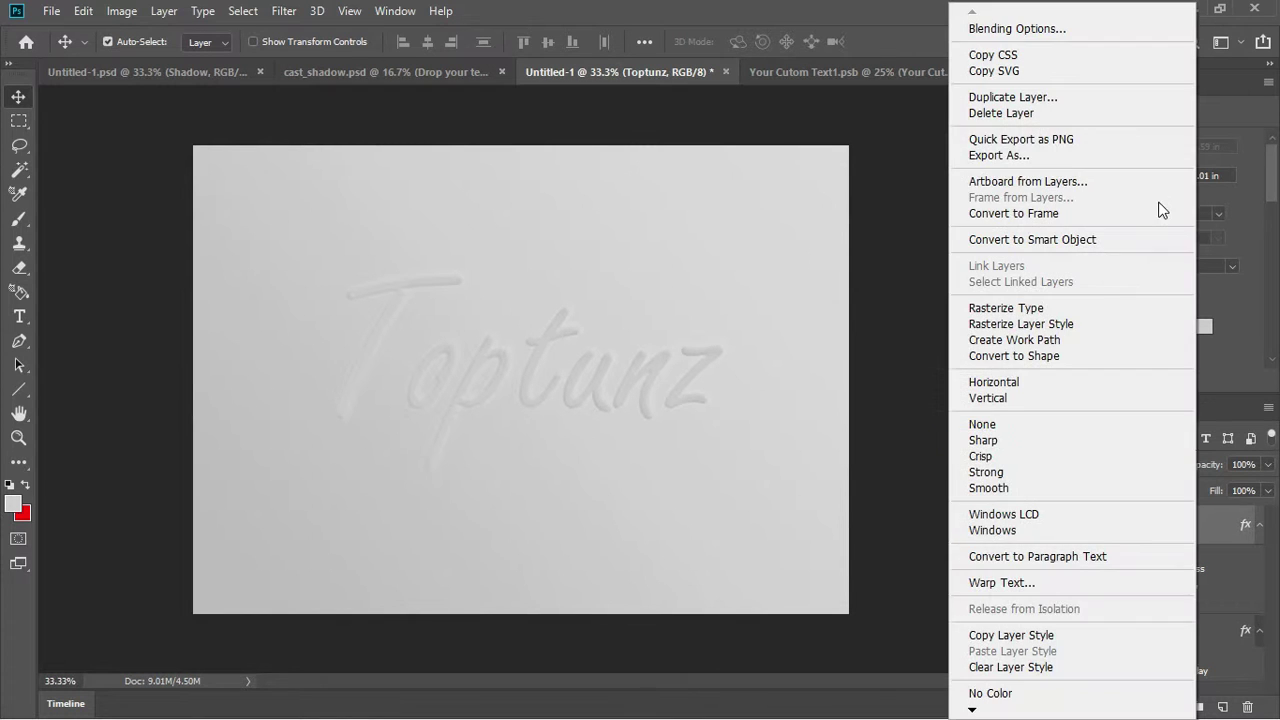
pyautogui.click(1117, 240)
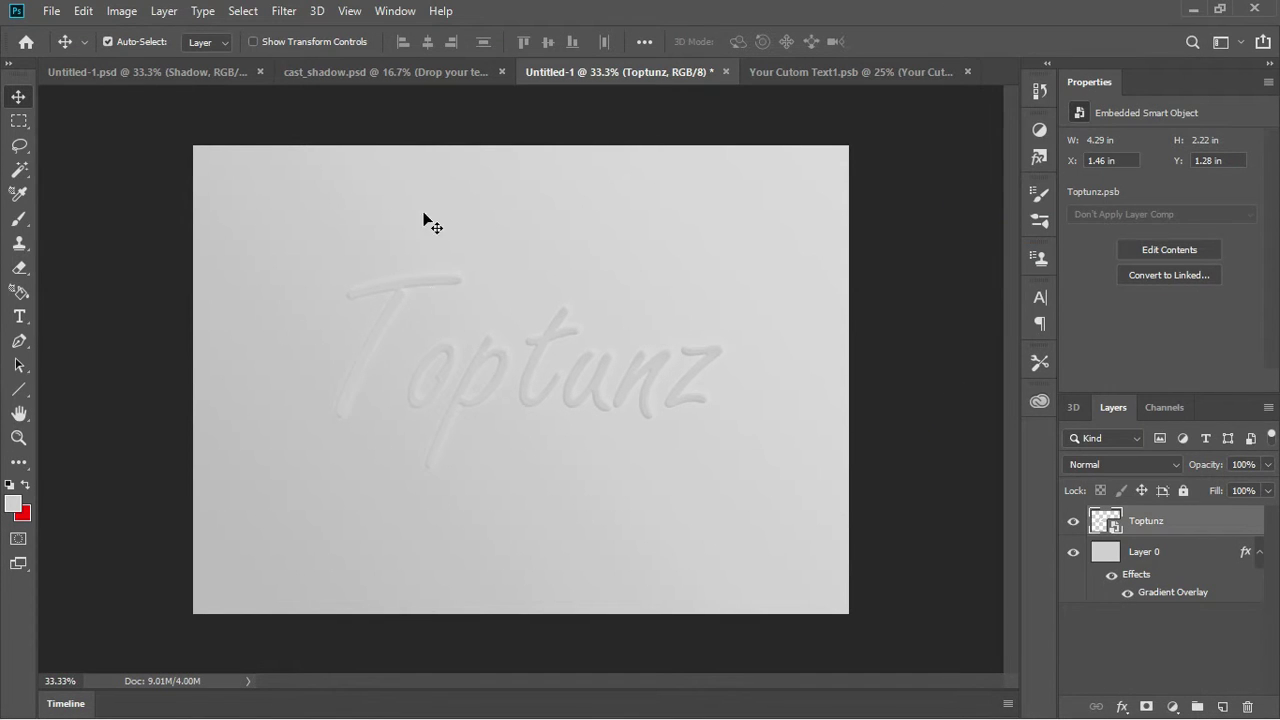
pyautogui.moveTo(1133, 521)
pyautogui.mouseDown()
pyautogui.moveTo(1000, 483)
pyautogui.moveTo(880, 343)
pyautogui.moveTo(720, 240)
pyautogui.moveTo(536, 364)
pyautogui.mouseUp()
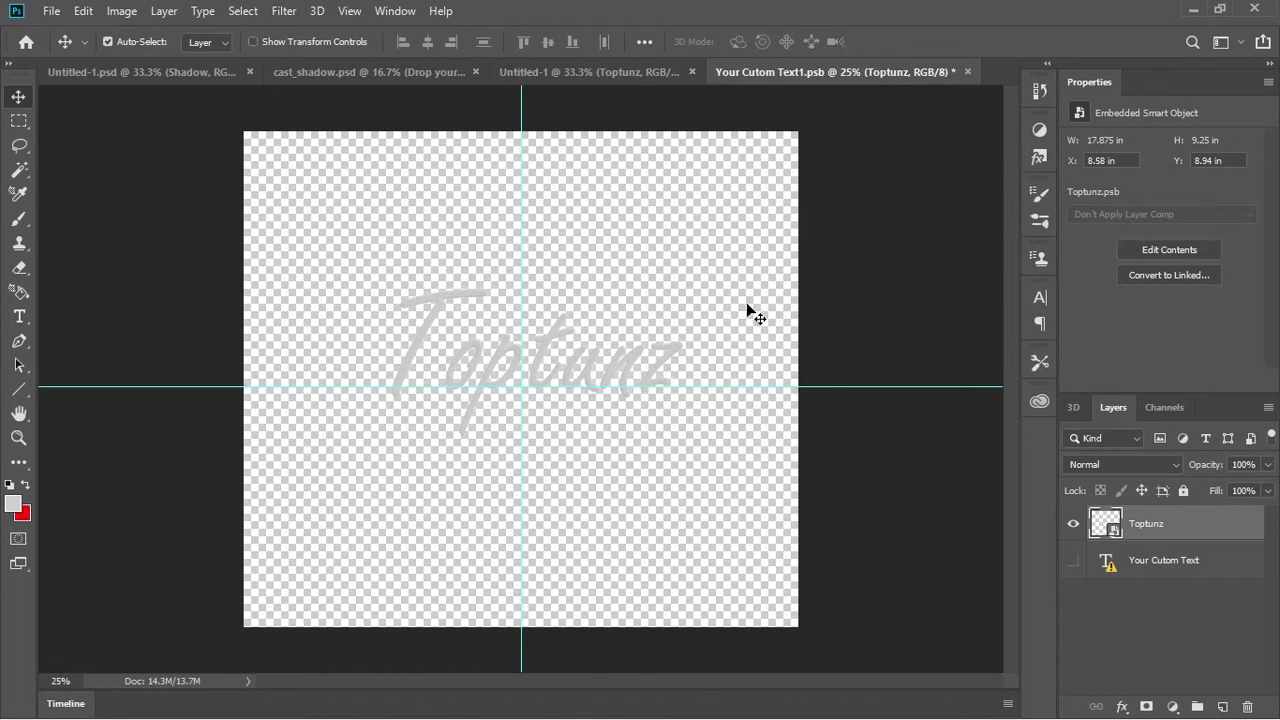
pyautogui.click(1218, 558)
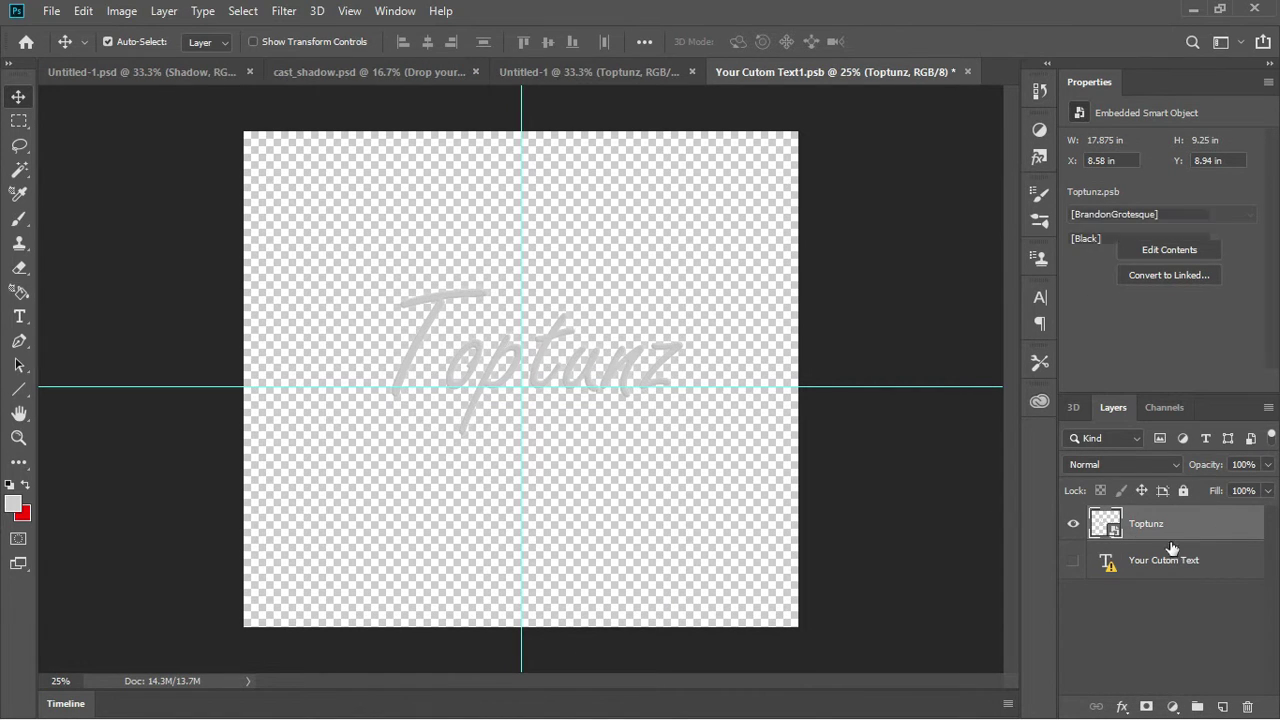
pyautogui.click(1177, 523)
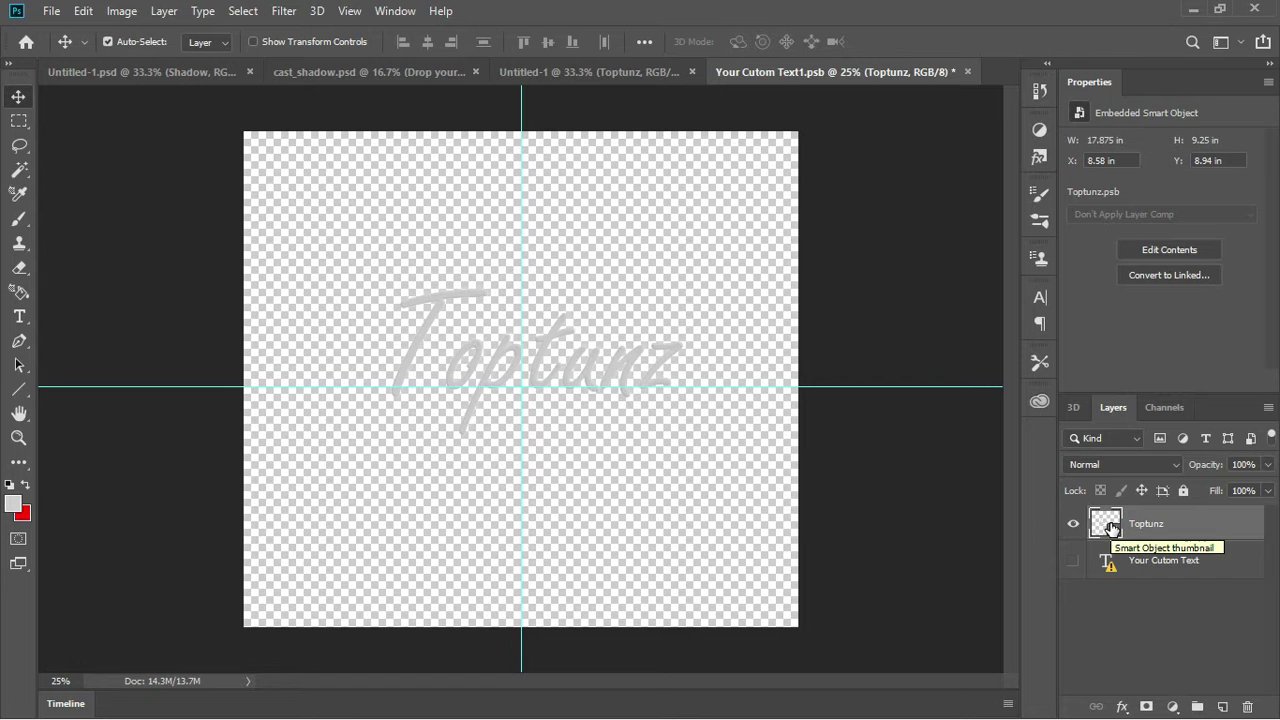
# Save and close Your Cutom Text1.psb
pyautogui.click(631, 75)
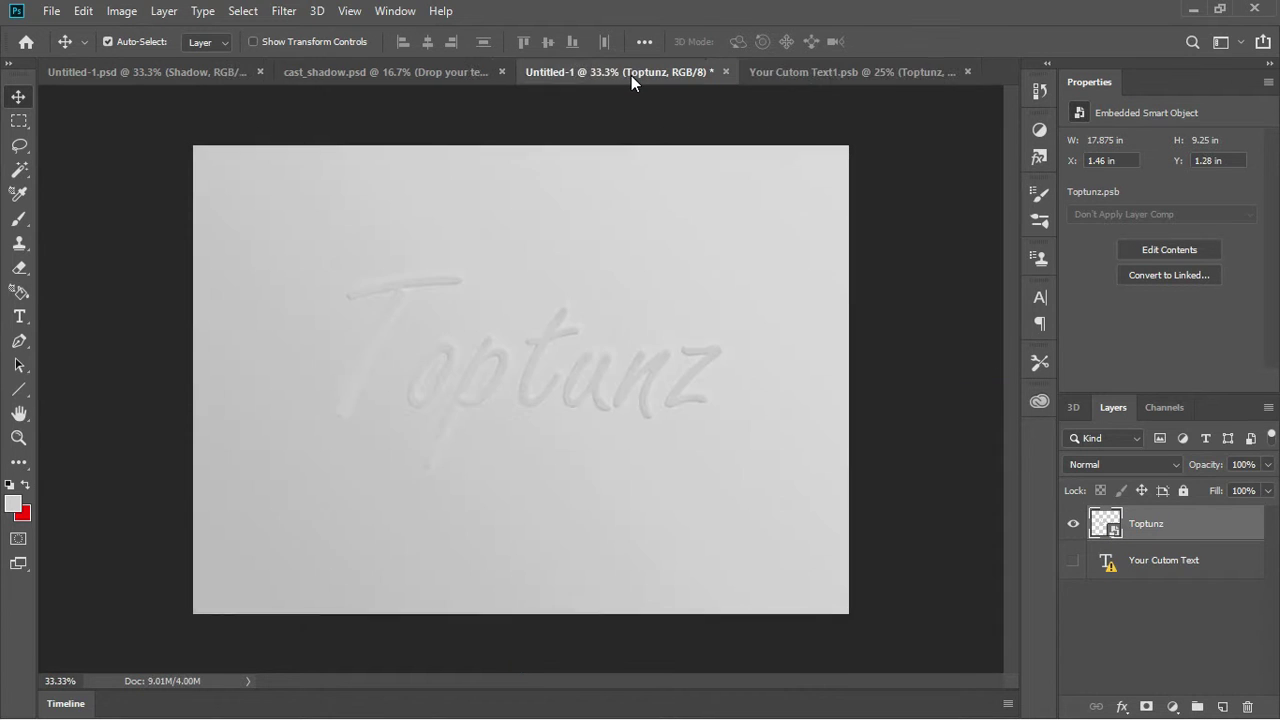
pyautogui.click(833, 70)
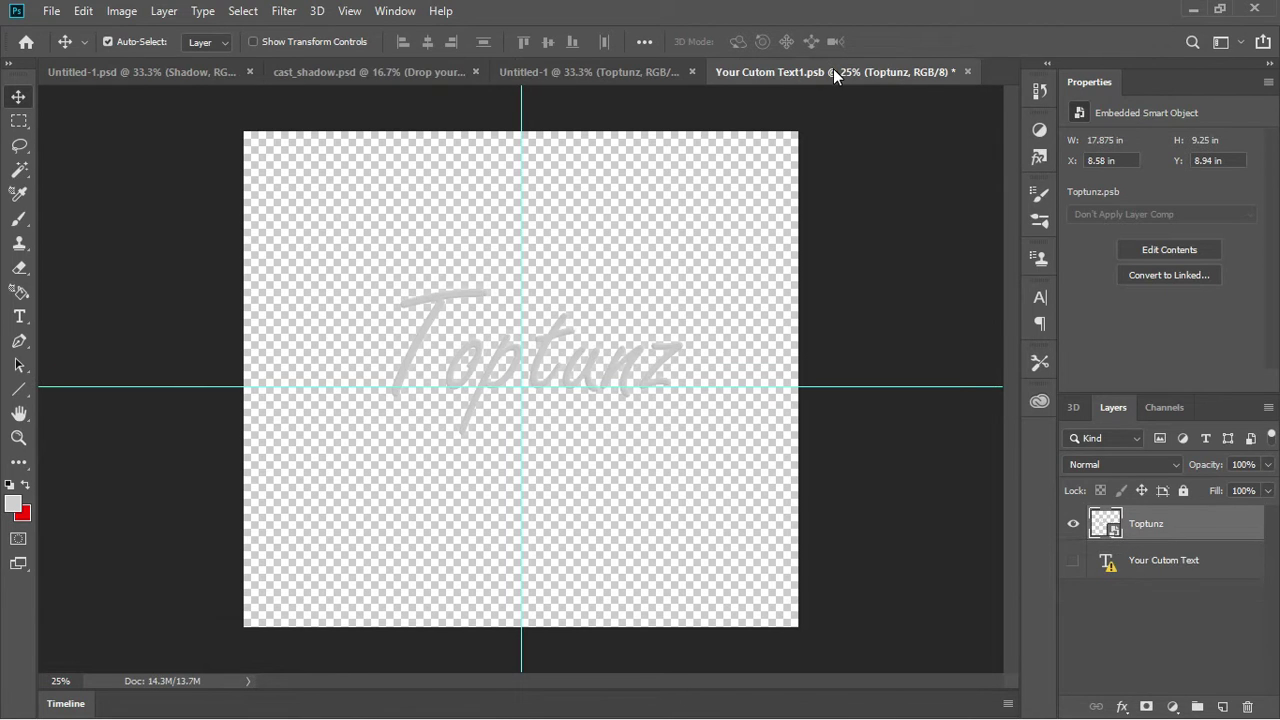
pyautogui.hotkey('ctrl', 's')
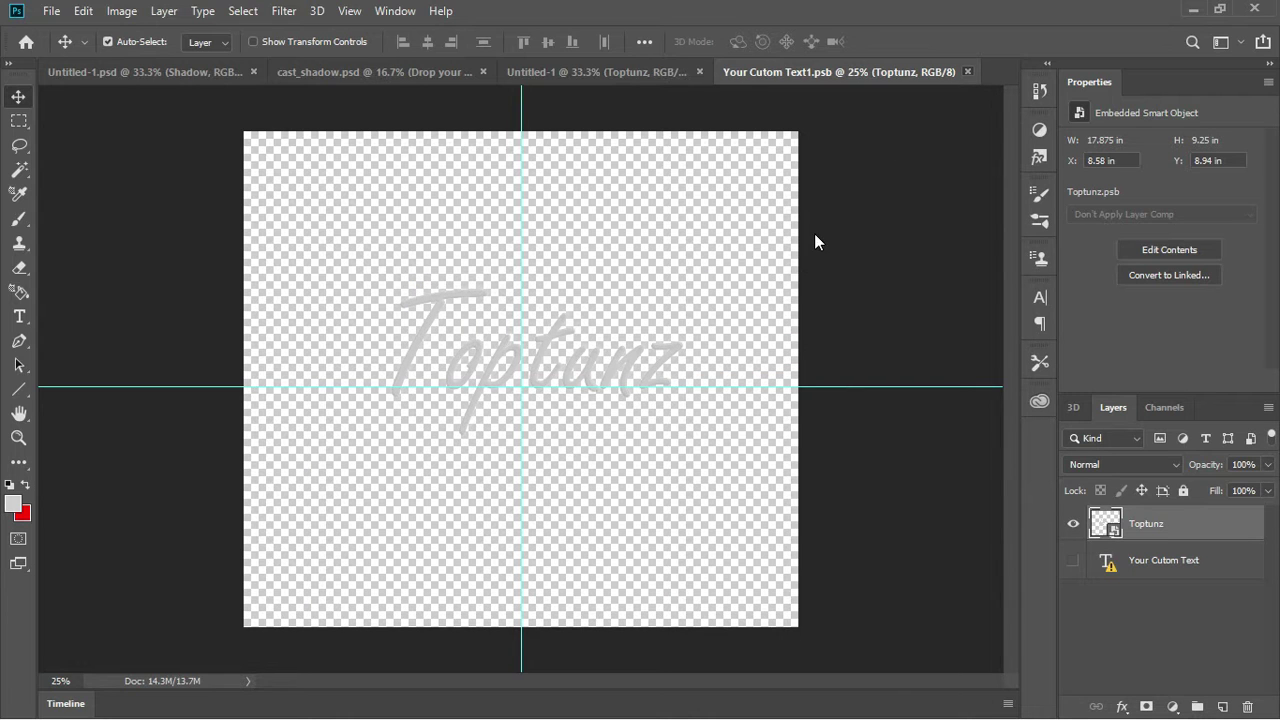
pyautogui.hotkey('ctrl', 'w')
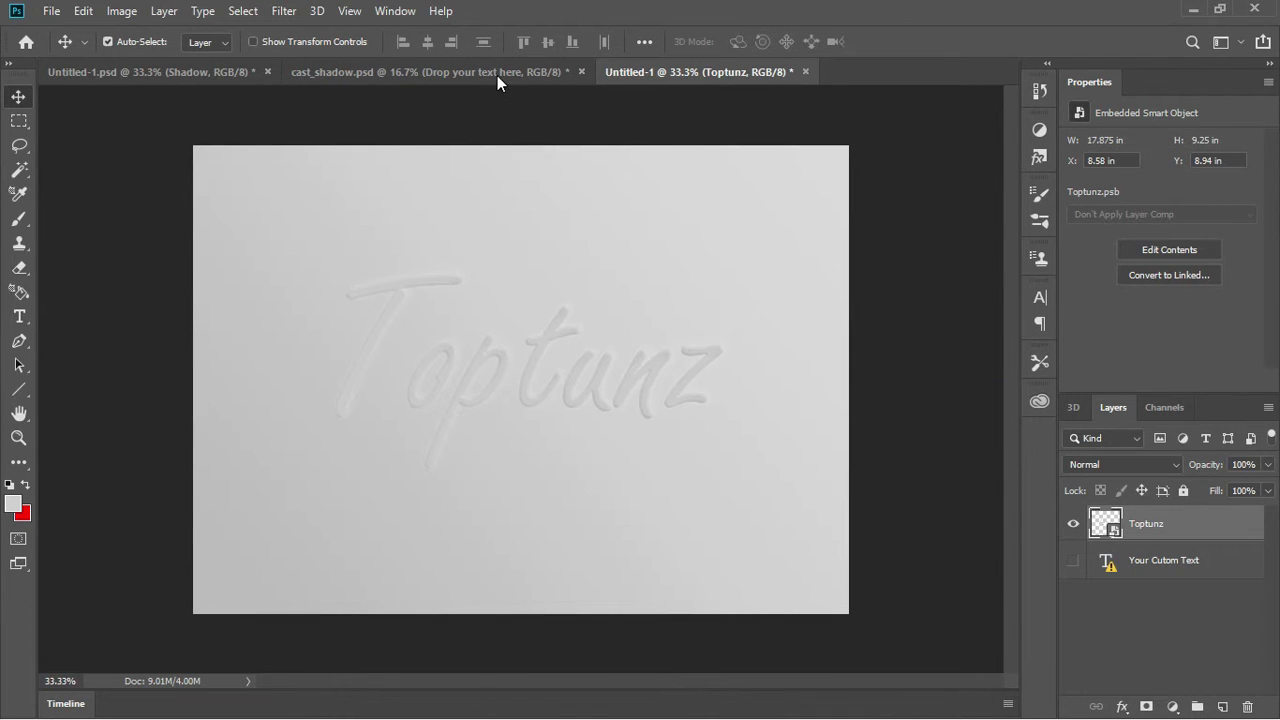
# Copy the Shadow group from cast_shadow.psd onto the Untitled-1 canvas and collapse it
pyautogui.hotkey('ctrl', 'shift', 'Tab')
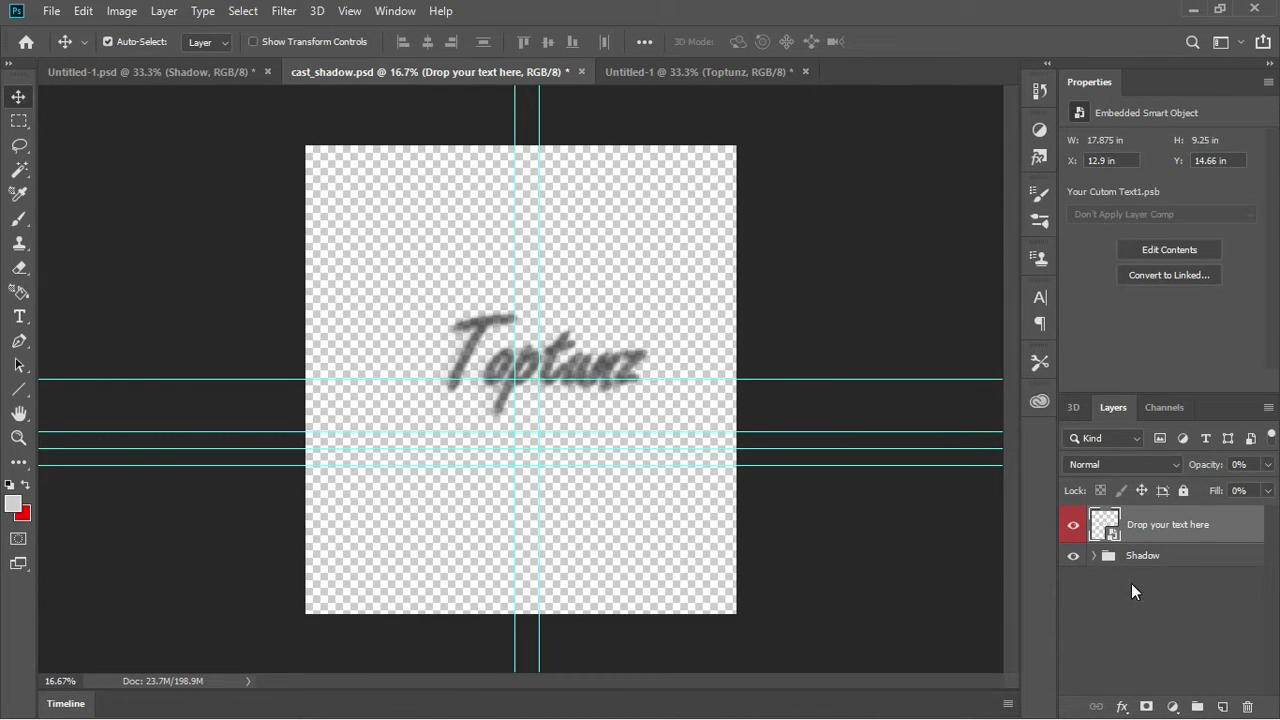
pyautogui.click(1180, 558)
pyautogui.moveTo(1125, 560); pyautogui.dragTo(638, 88)
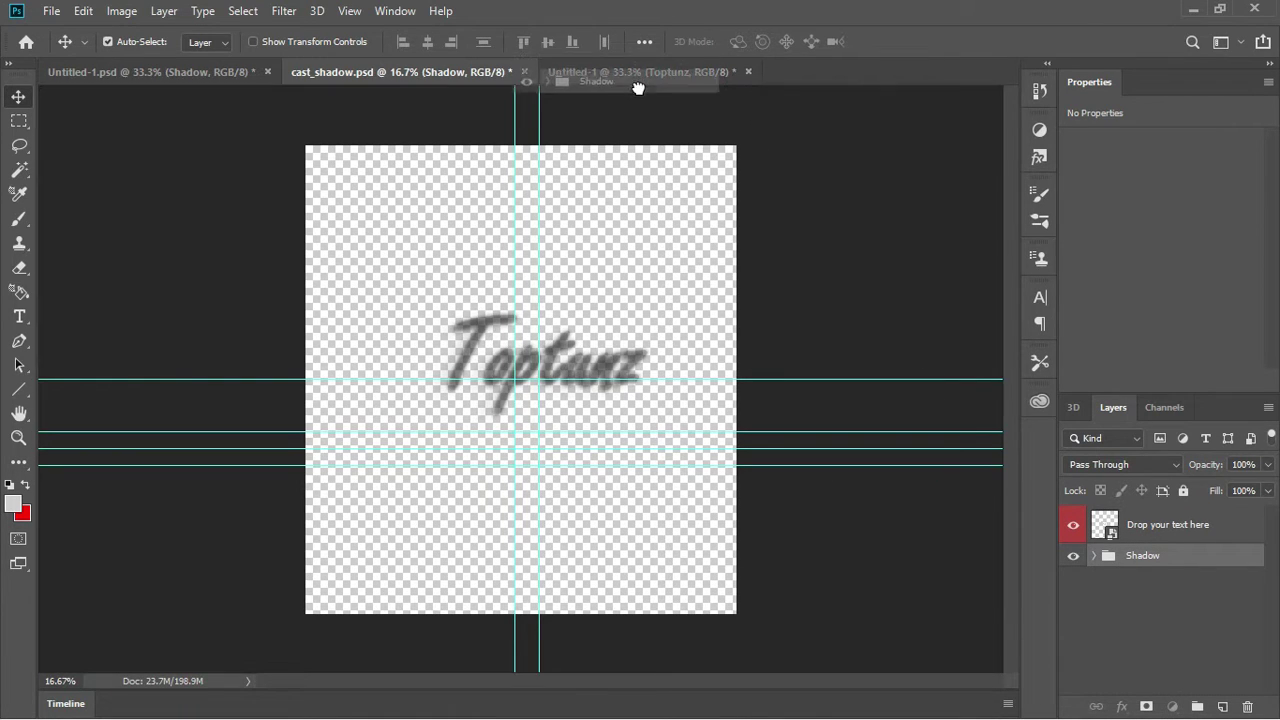
pyautogui.moveTo(638, 88); pyautogui.dragTo(650, 392)
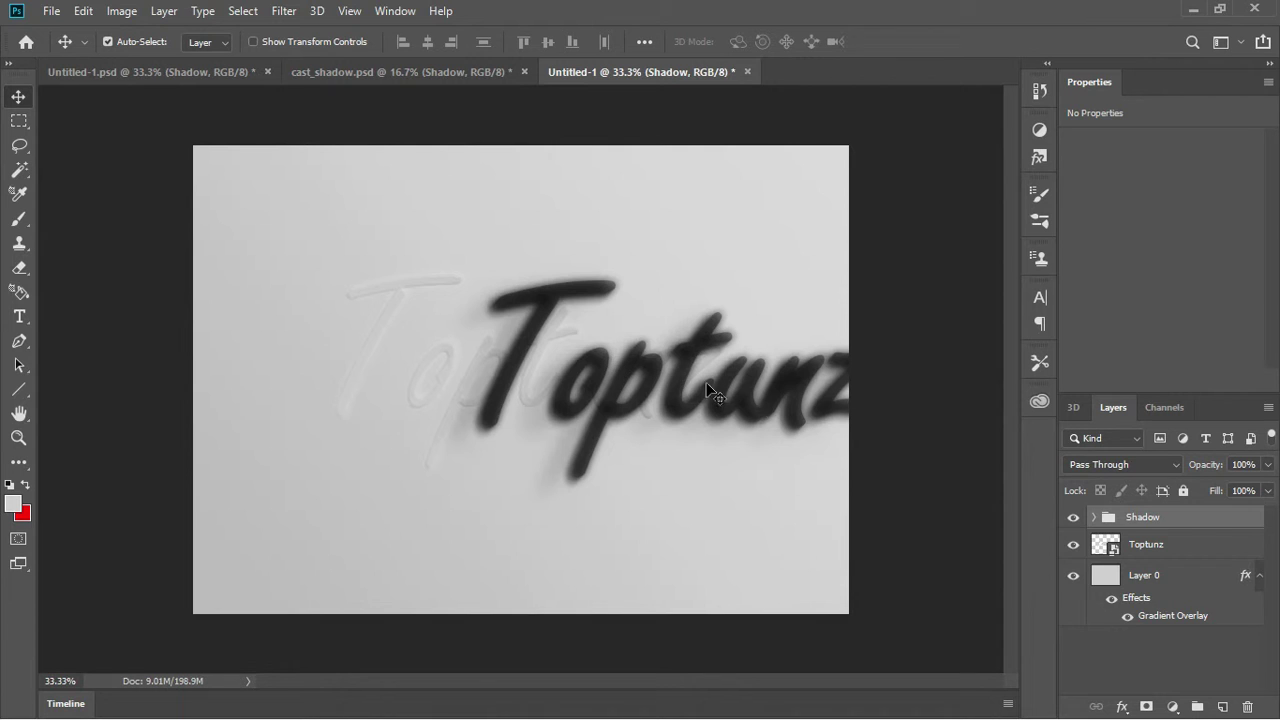
pyautogui.moveTo(706, 388); pyautogui.dragTo(616, 393)
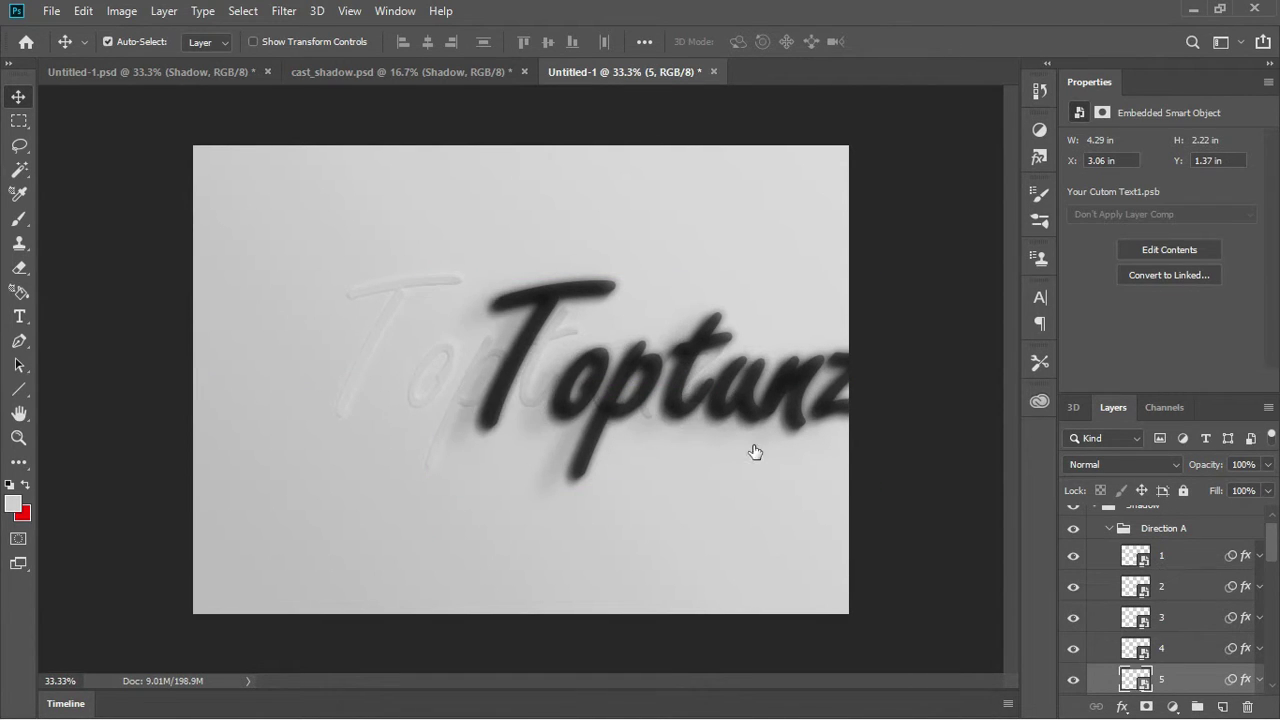
pyautogui.scroll(1, 1223, 523)
pyautogui.click(1092, 517)
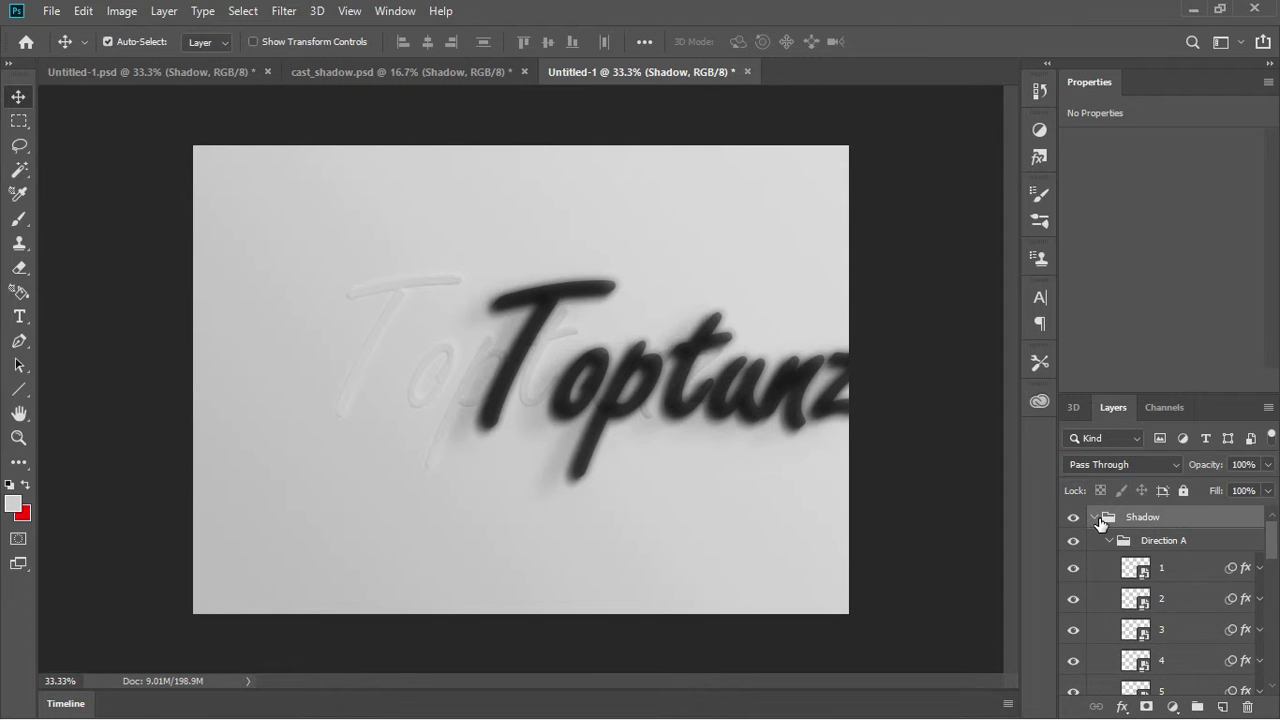
pyautogui.click(1093, 517)
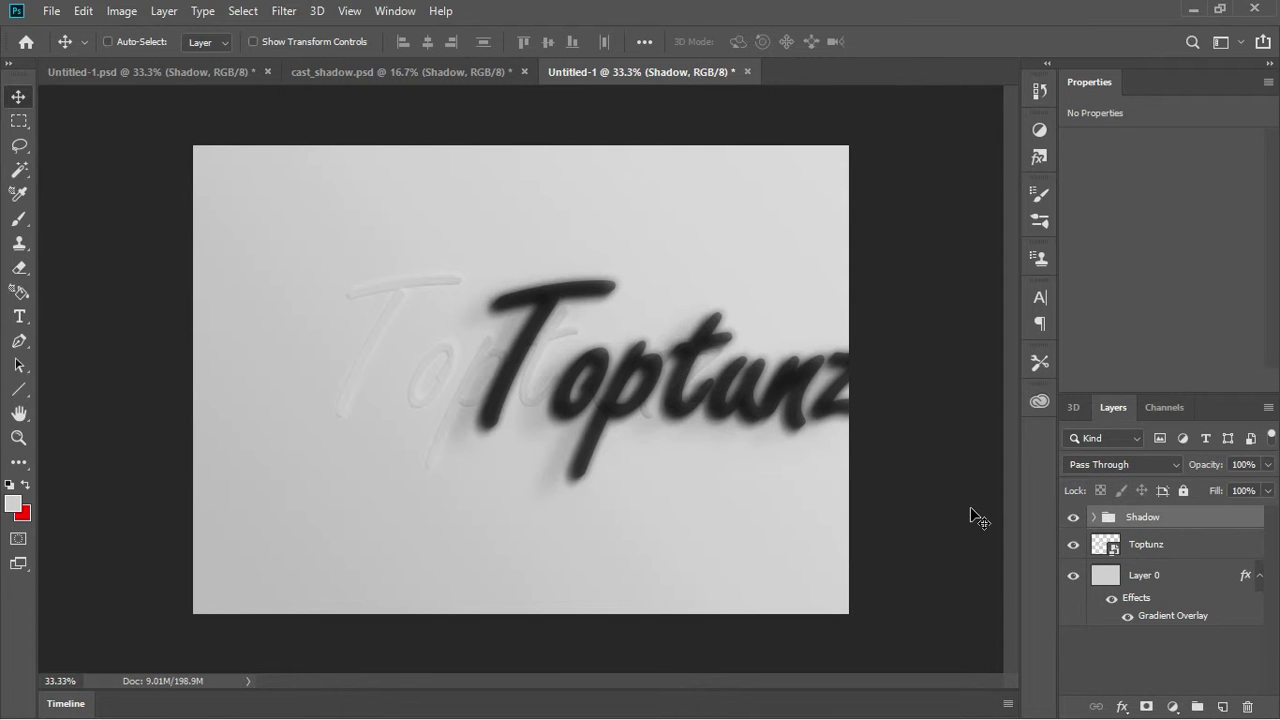
# Shift the Shadow group left under the lettering and stack the Toptunz layer above it
pyautogui.hotkey('ctrl', 't')
pyautogui.click(657, 297)
pyautogui.moveTo(723, 414); pyautogui.dragTo(560, 412)
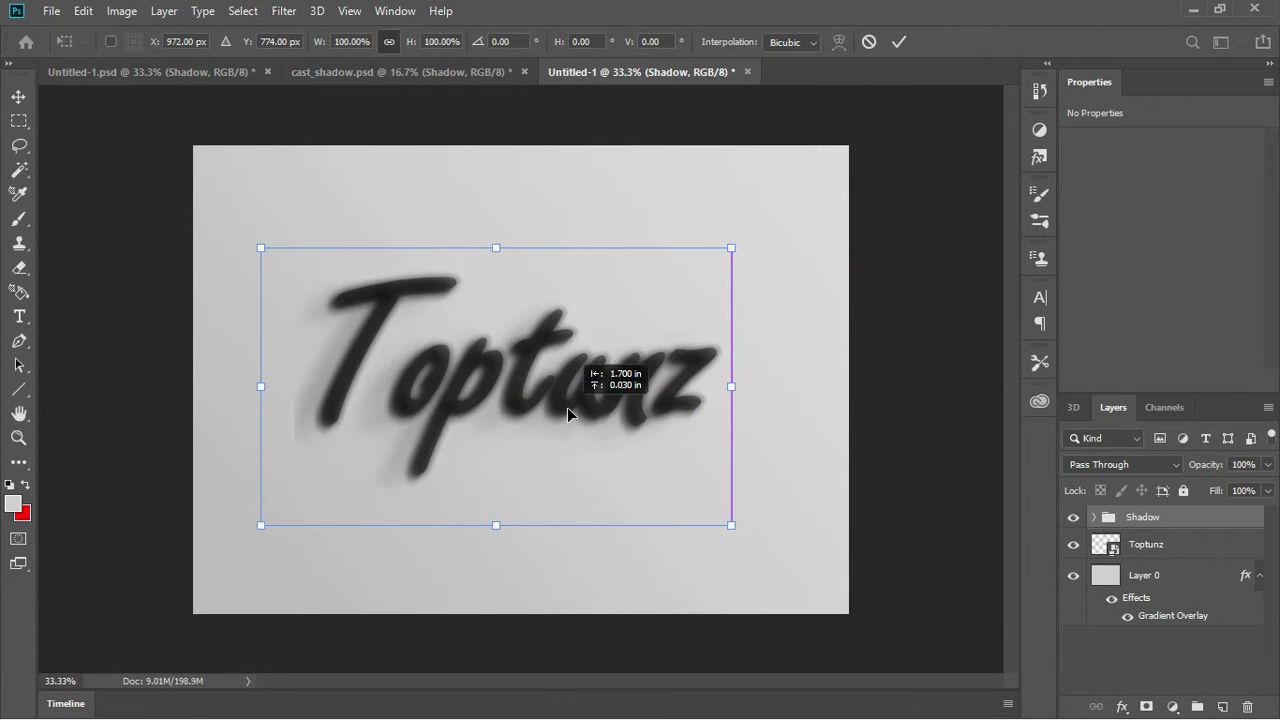
pyautogui.press('Return')
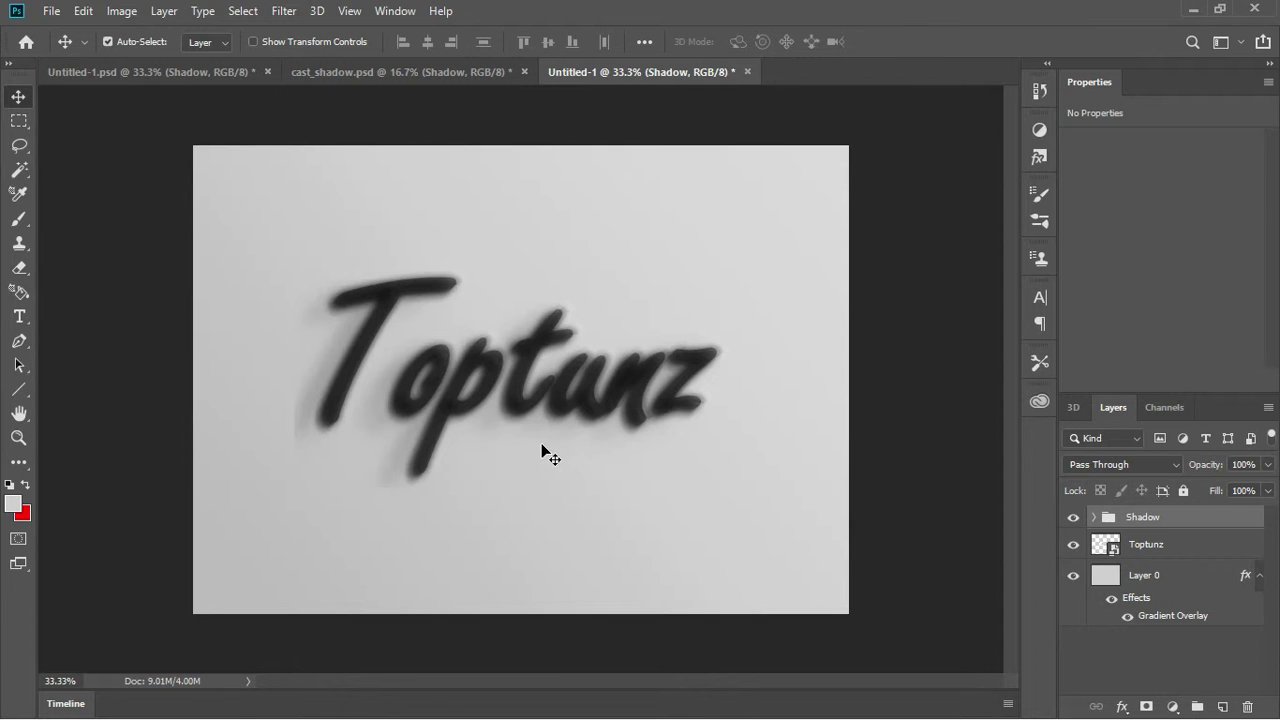
pyautogui.moveTo(1205, 540); pyautogui.dragTo(1204, 556)
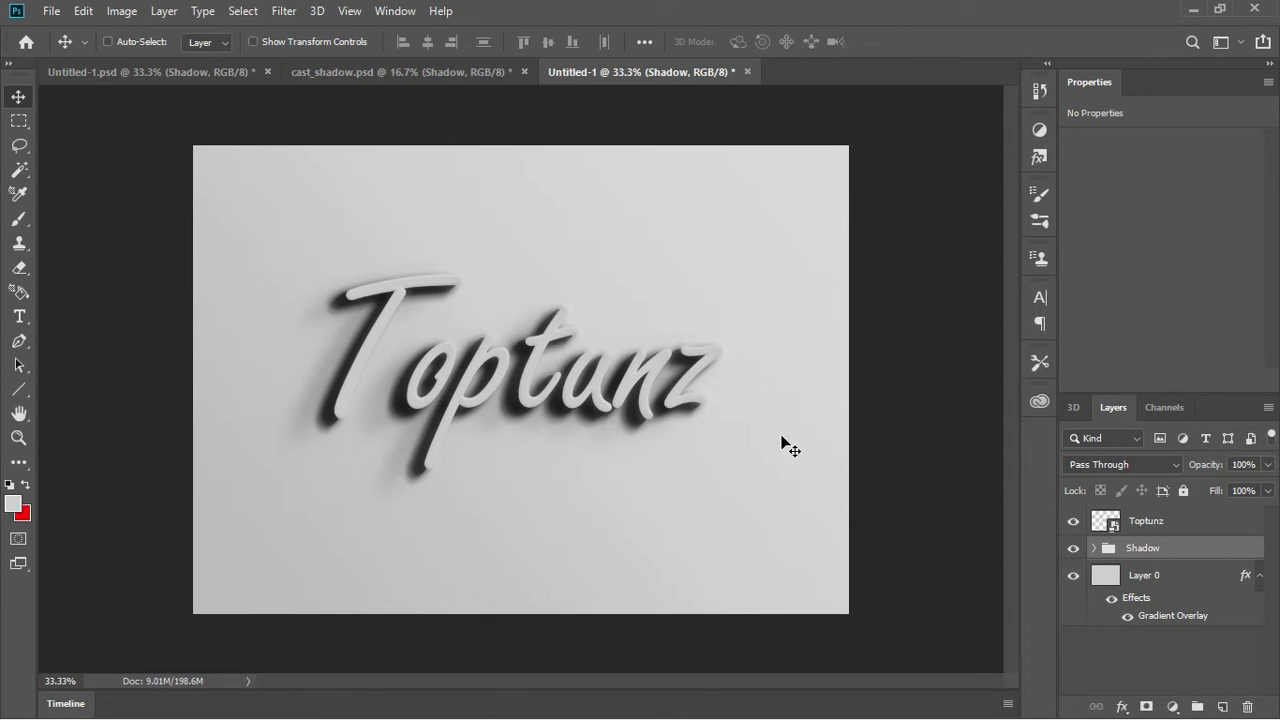
# Zoom in, turn off Auto-Select, free-transform the Shadow group and nudge it up about 23 px
pyautogui.scroll(1, 740, 425)
pyautogui.scroll(2, 700, 403)
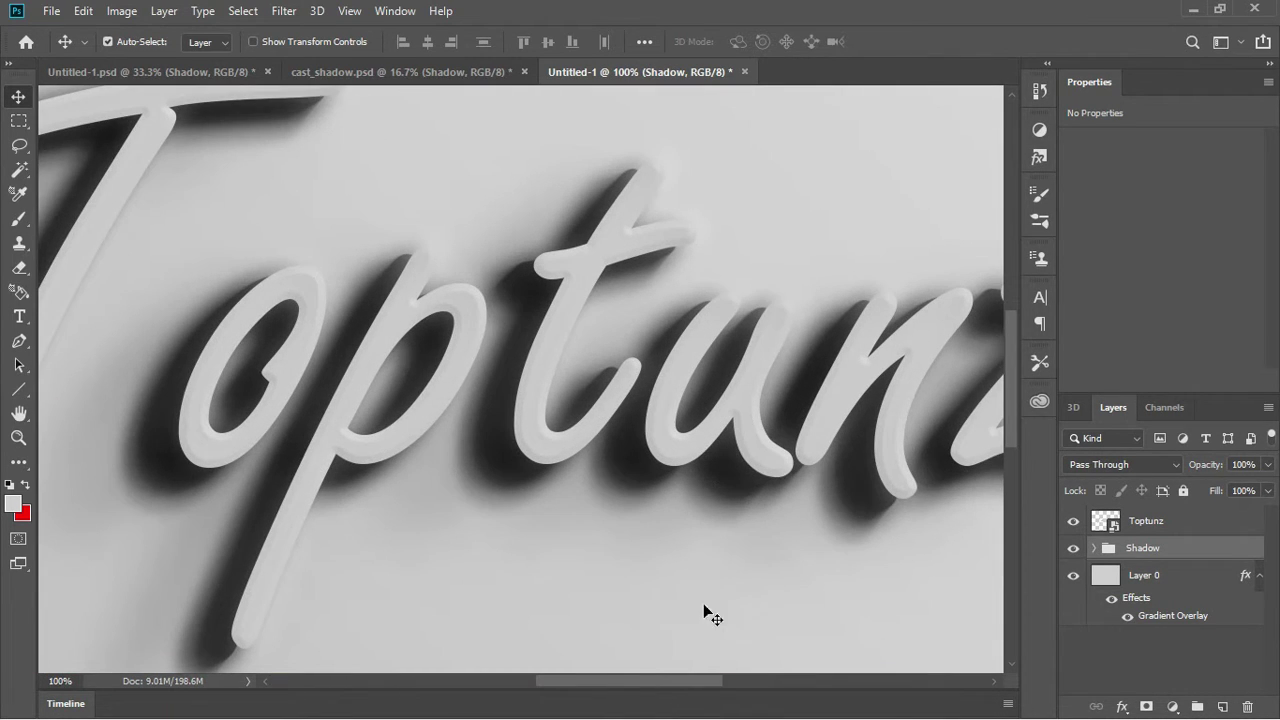
pyautogui.moveTo(682, 682); pyautogui.dragTo(716, 682)
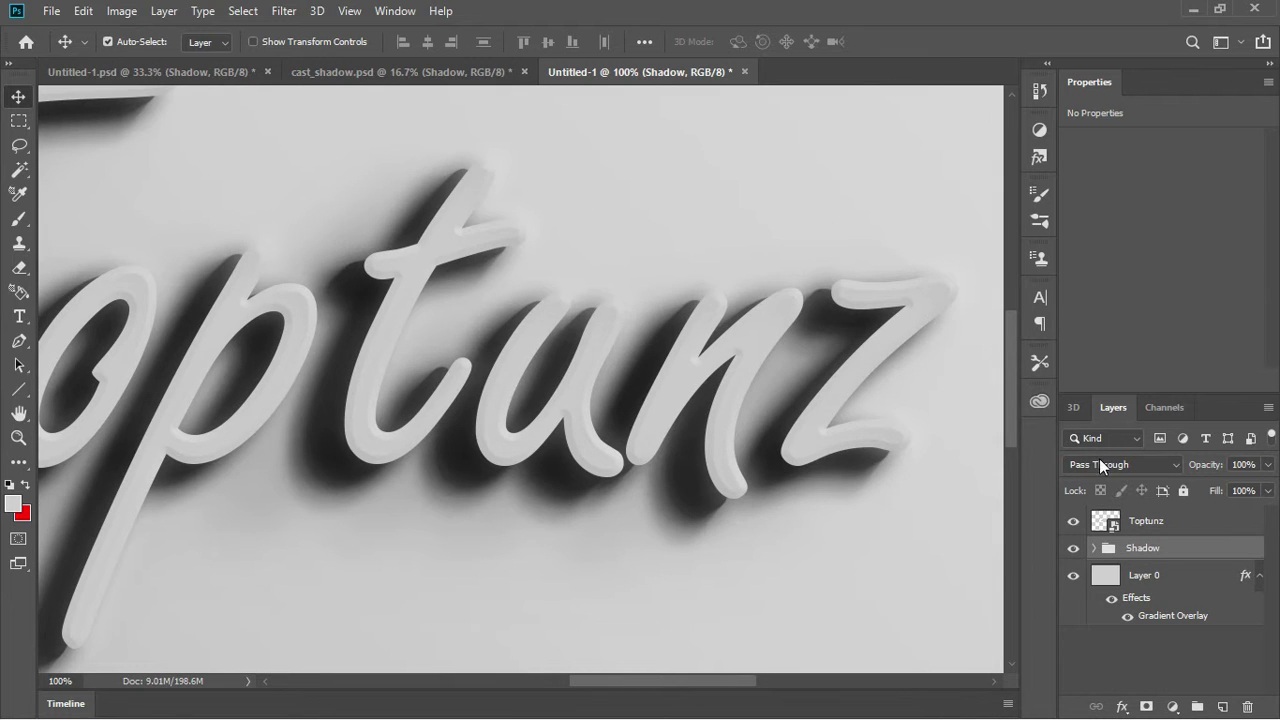
pyautogui.press('ctrl')
pyautogui.hotkey('ctrl', 't')
pyautogui.click(574, 297)
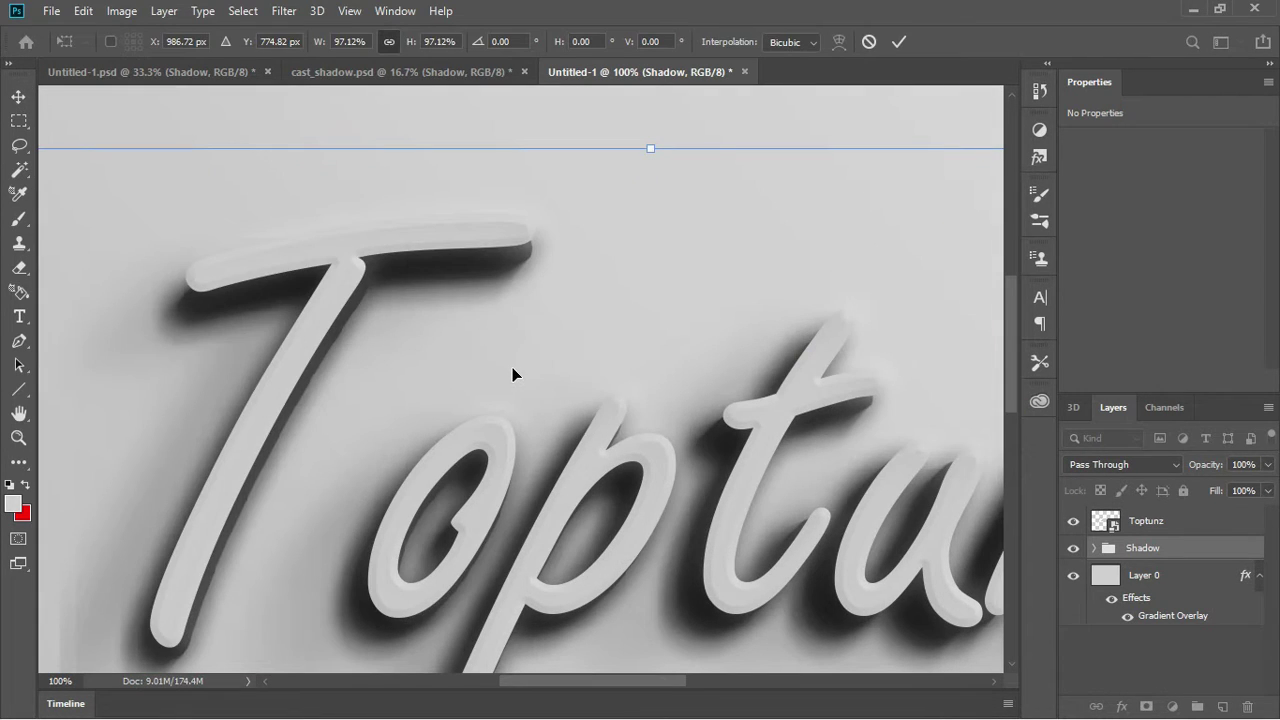
pyautogui.moveTo(512, 367); pyautogui.dragTo(500, 343)
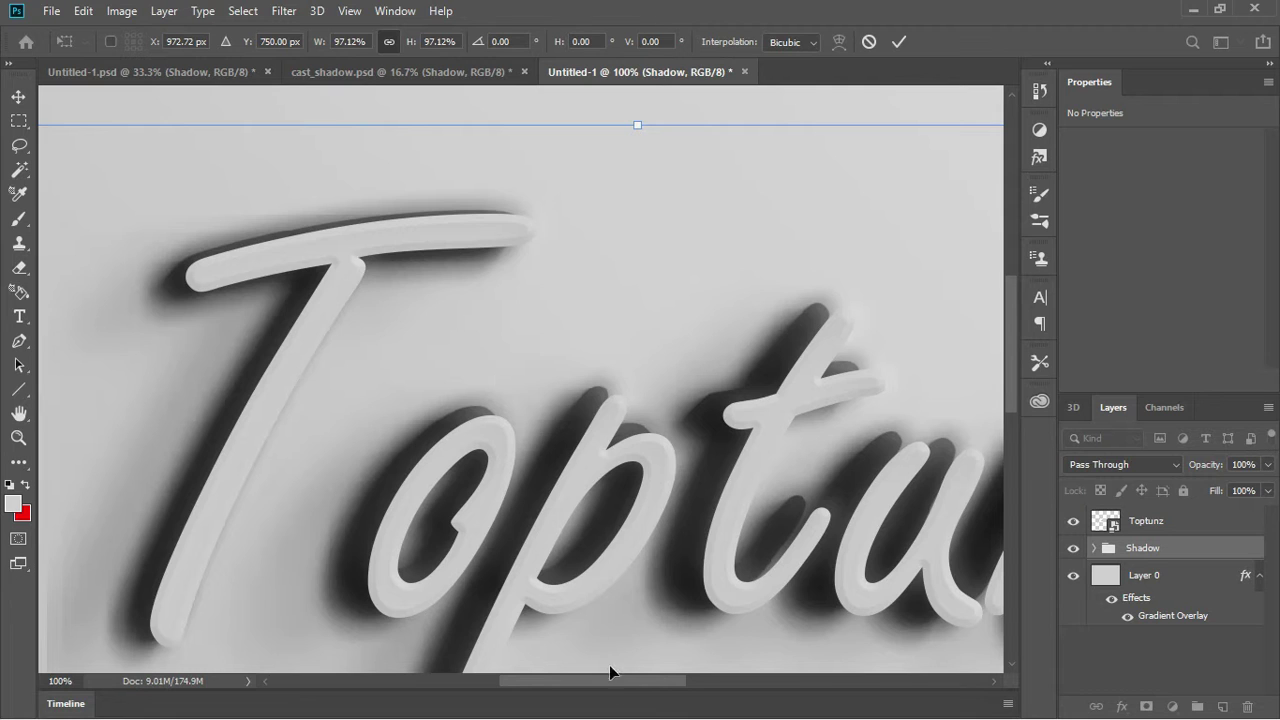
# Shift the shadow about 28 px right and 15 px up, check at 200%, then commit
pyautogui.moveTo(610, 672); pyautogui.dragTo(583, 685)
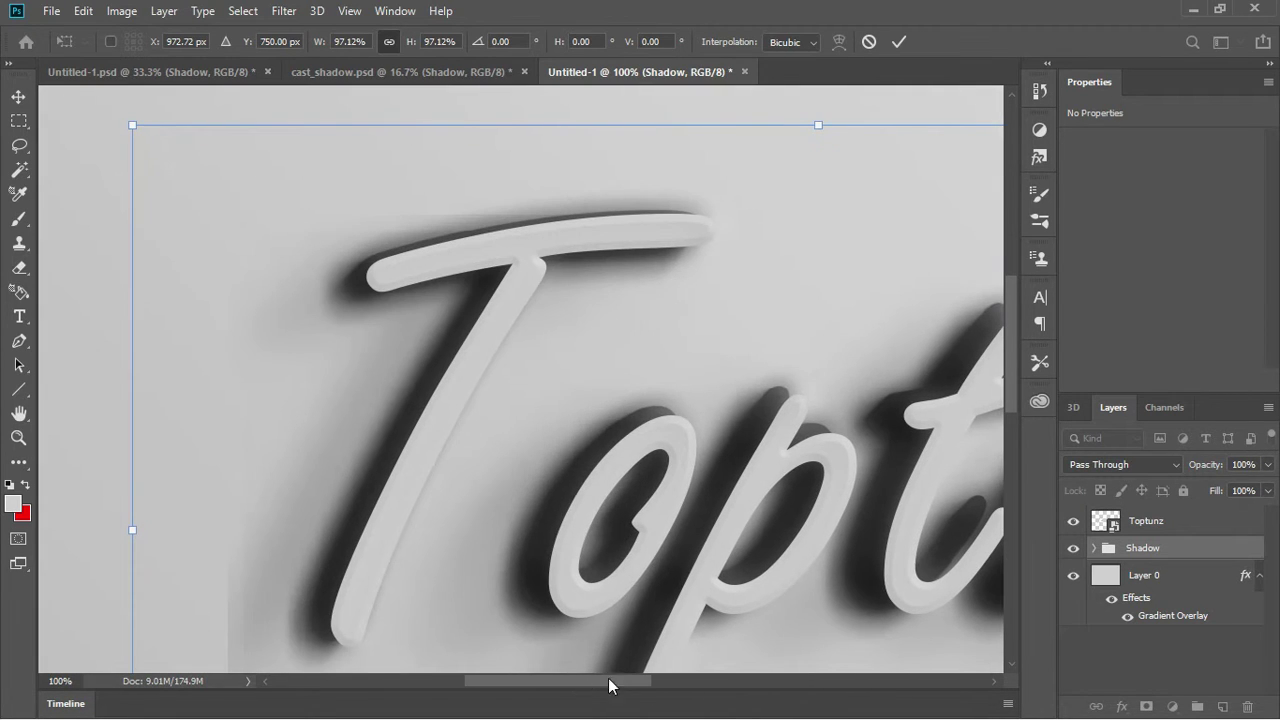
pyautogui.moveTo(597, 691); pyautogui.dragTo(747, 691)
pyautogui.press('Right')
pyautogui.press('Right')
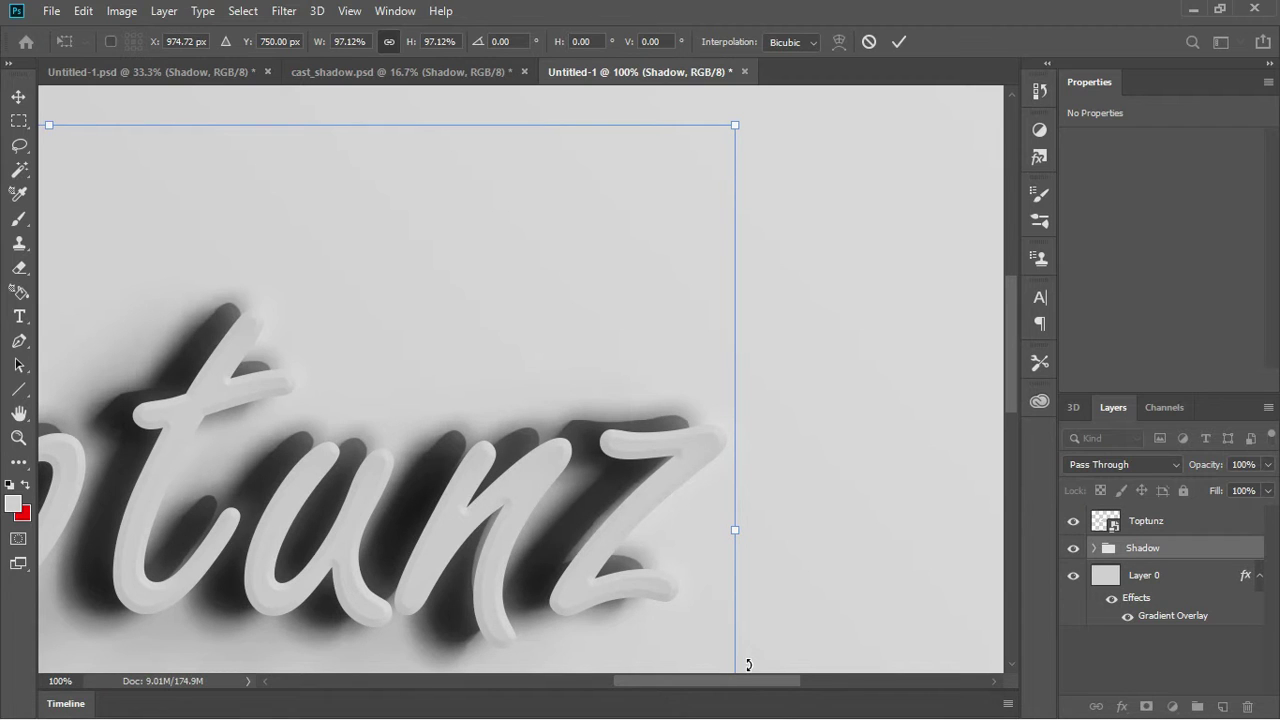
pyautogui.moveTo(624, 550); pyautogui.dragTo(651, 549)
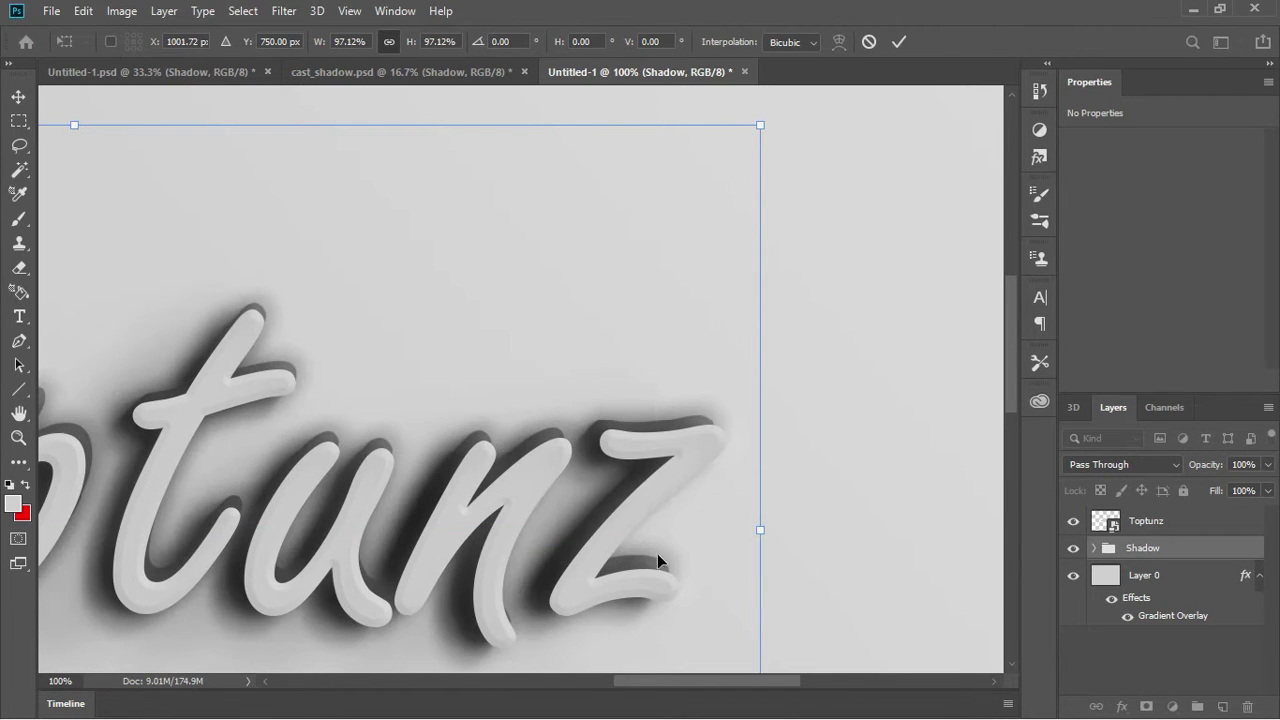
pyautogui.moveTo(678, 456)
pyautogui.mouseDown()
pyautogui.moveTo(680, 442)
pyautogui.moveTo(664, 449)
pyautogui.moveTo(731, 467)
pyautogui.mouseUp()
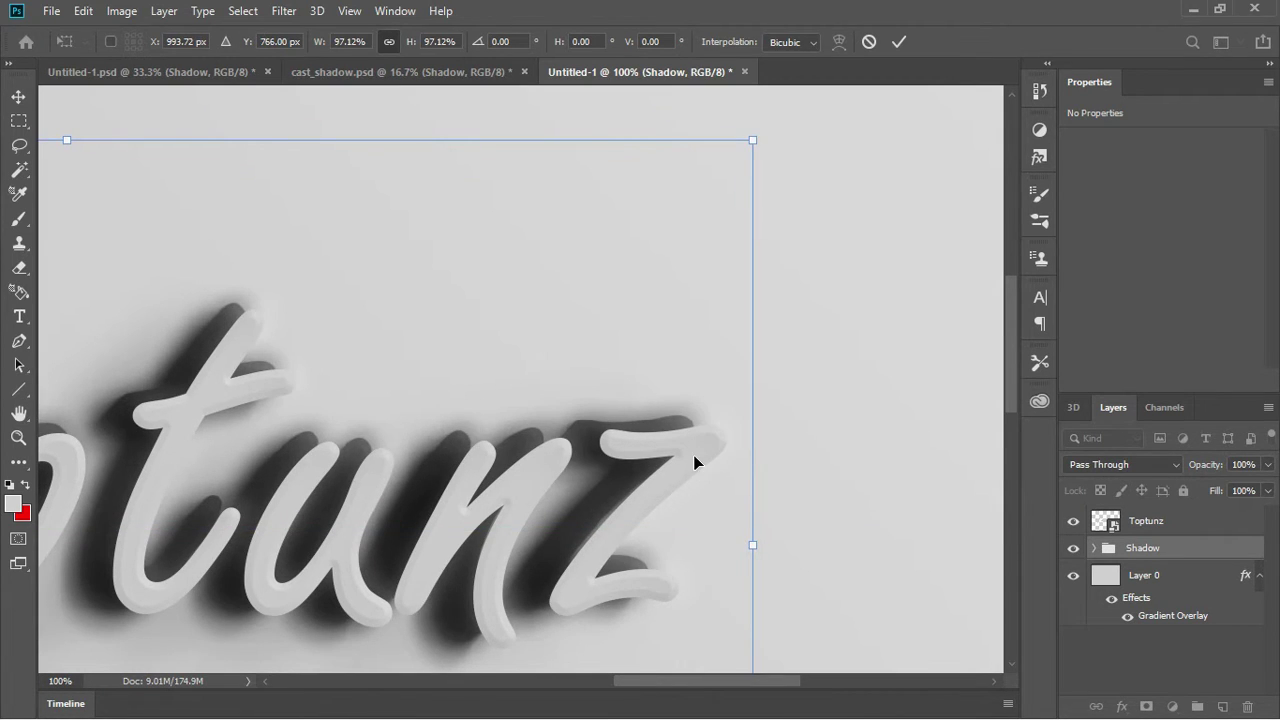
pyautogui.moveTo(755, 686)
pyautogui.mouseDown()
pyautogui.moveTo(700, 686)
pyautogui.moveTo(678, 566)
pyautogui.mouseUp()
pyautogui.hotkey('ctrl', '+')
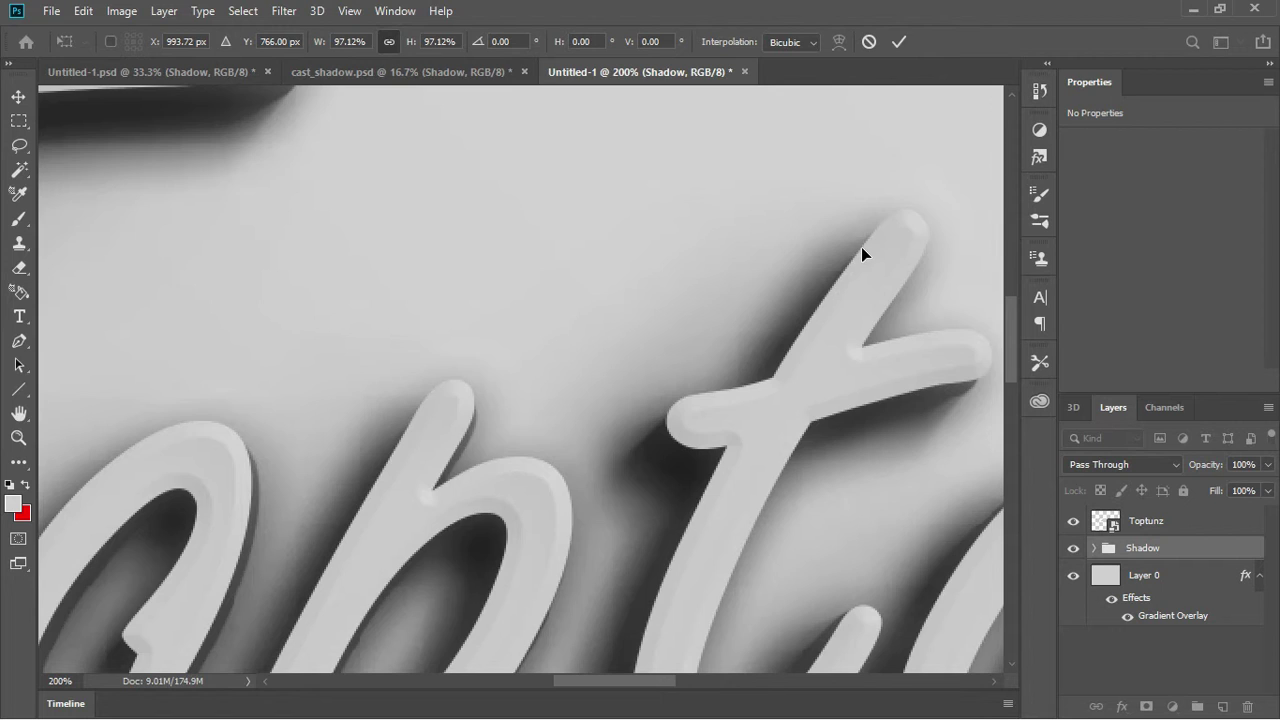
pyautogui.hotkey('ctrl', '-')
pyautogui.hotkey('ctrl', '-')
pyautogui.hotkey('ctrl', '-')
pyautogui.hotkey('ctrl', '-')
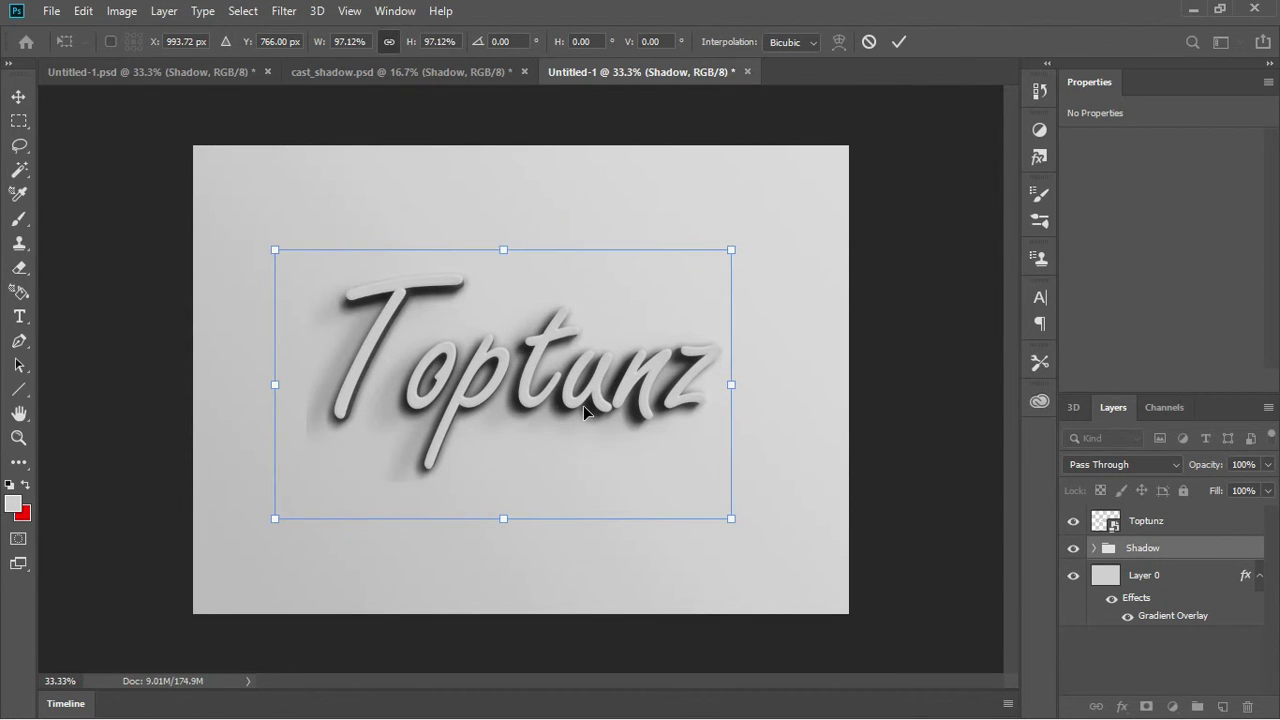
pyautogui.press('Return')
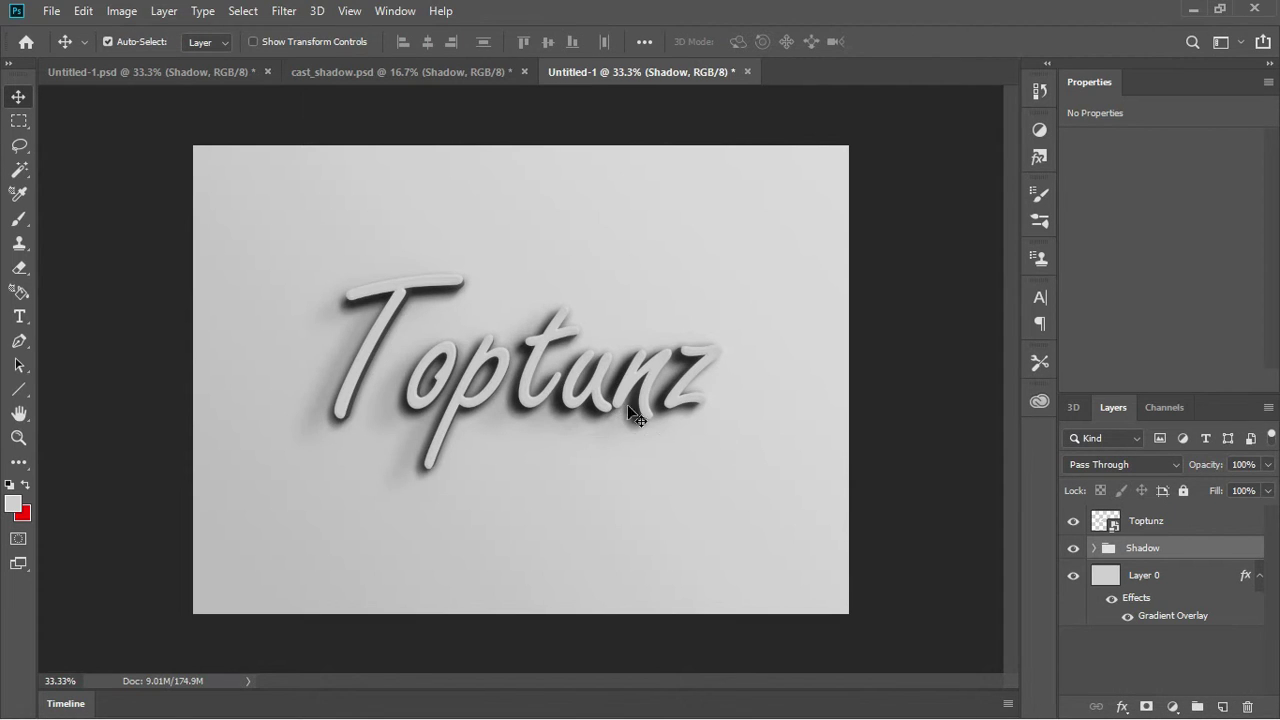
# Lower the Shadow group's opacity to 78% and duplicate the Toptunz text layer
pyautogui.click(1267, 464)
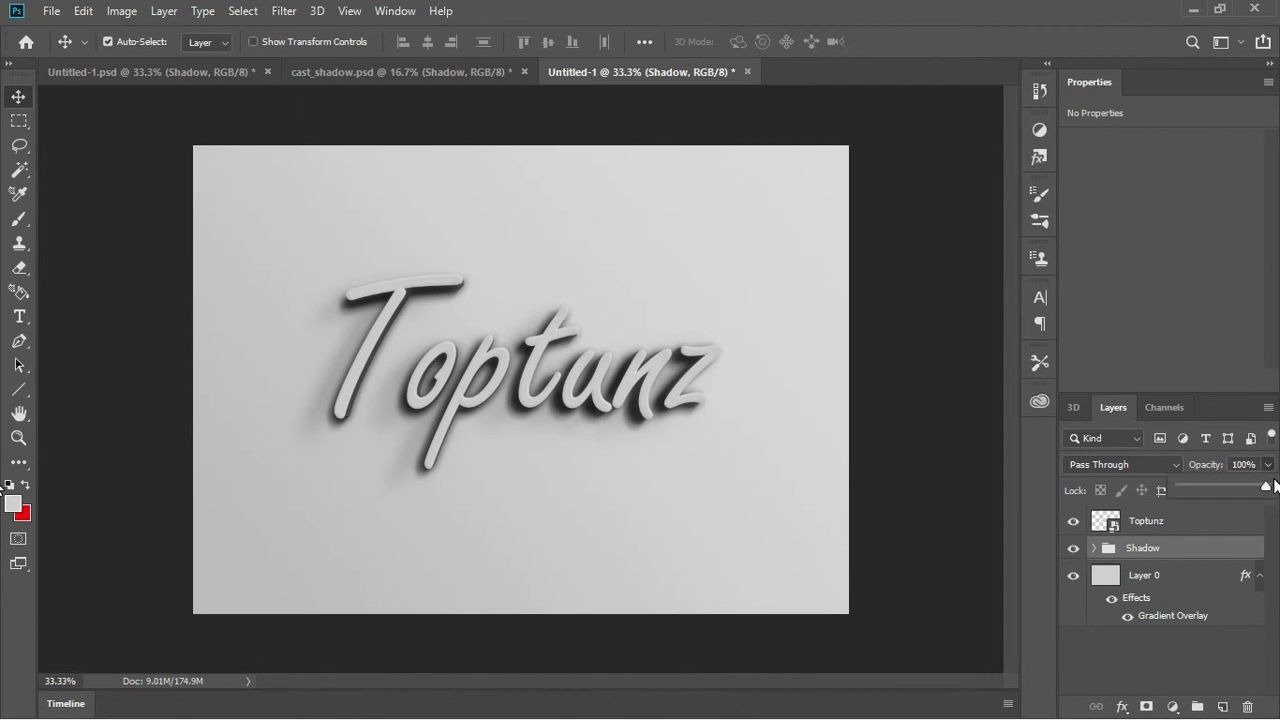
pyautogui.moveTo(1267, 487); pyautogui.dragTo(1249, 496)
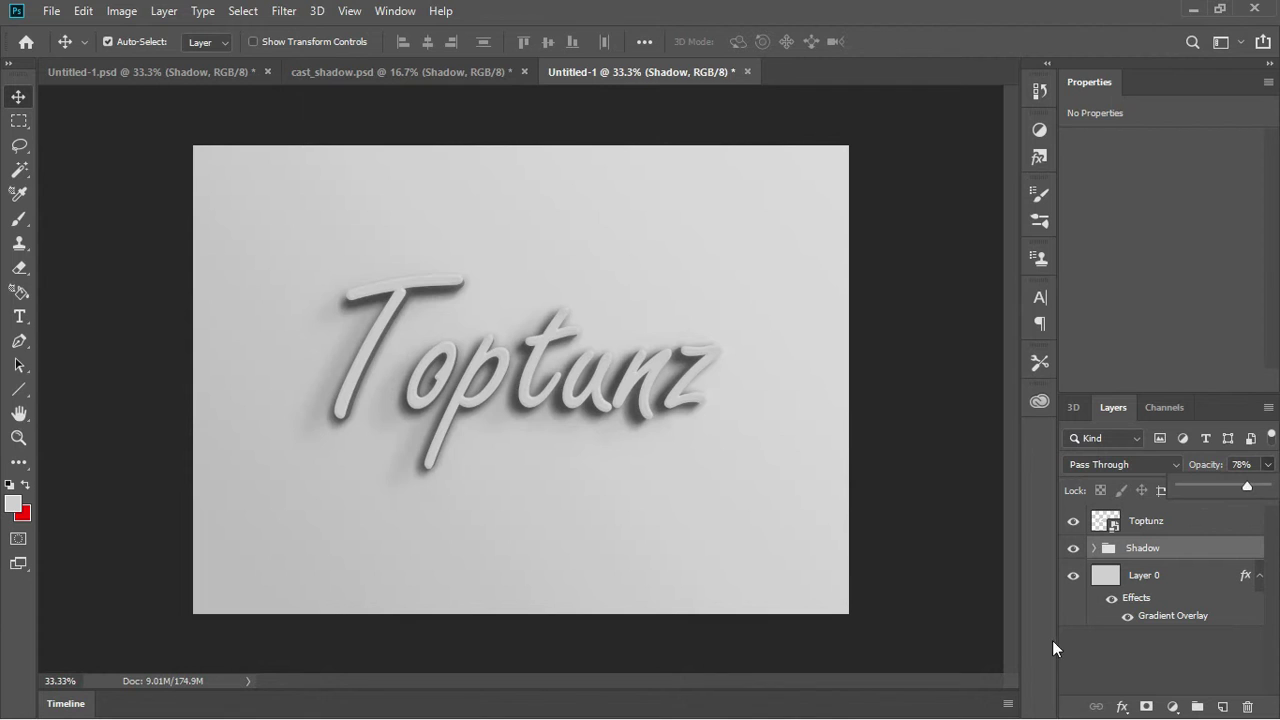
pyautogui.click(1181, 518)
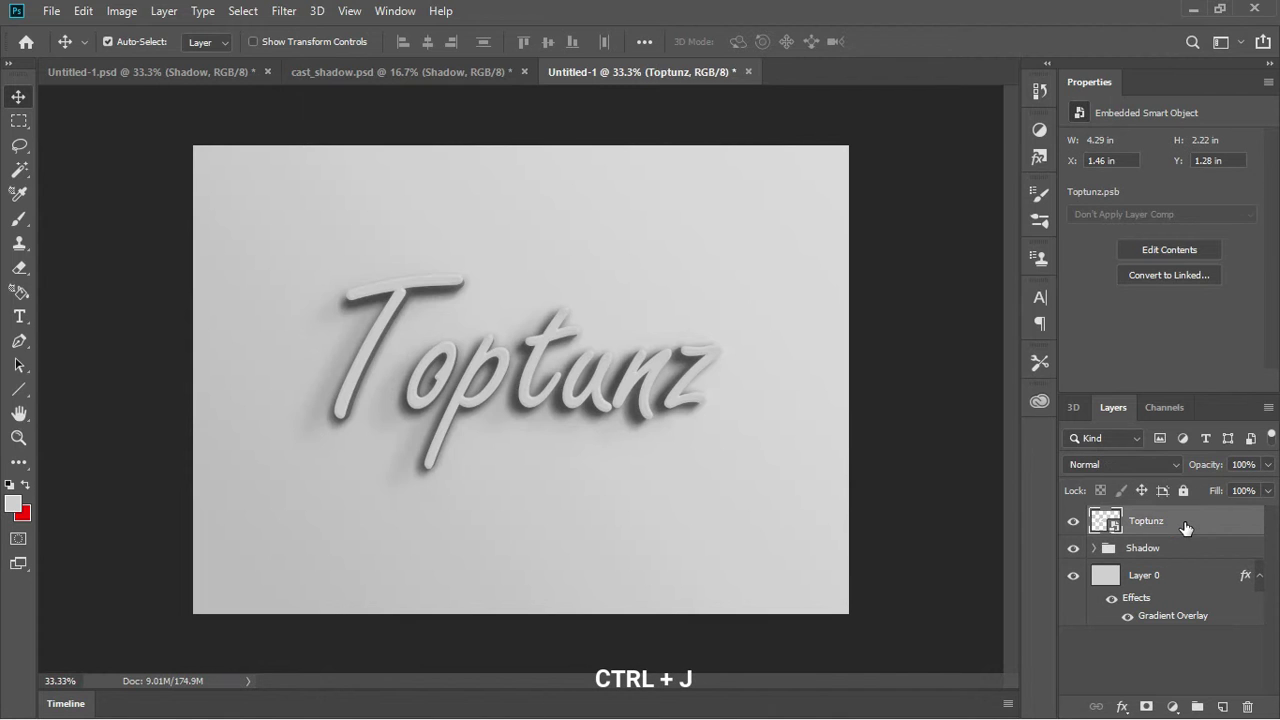
pyautogui.hotkey('ctrl', 'j')
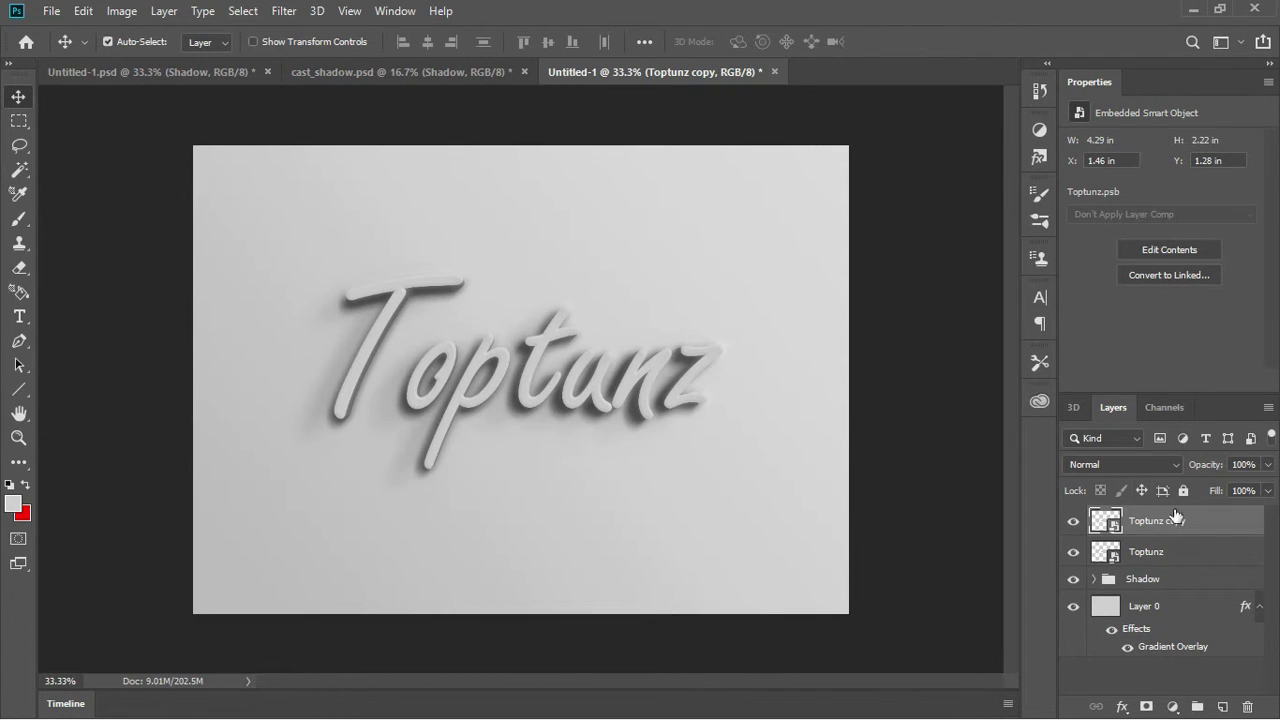
# Apply a 5-pixel Gaussian Blur to the Toptunz copy layer
pyautogui.click(284, 11)
pyautogui.moveTo(385, 223)
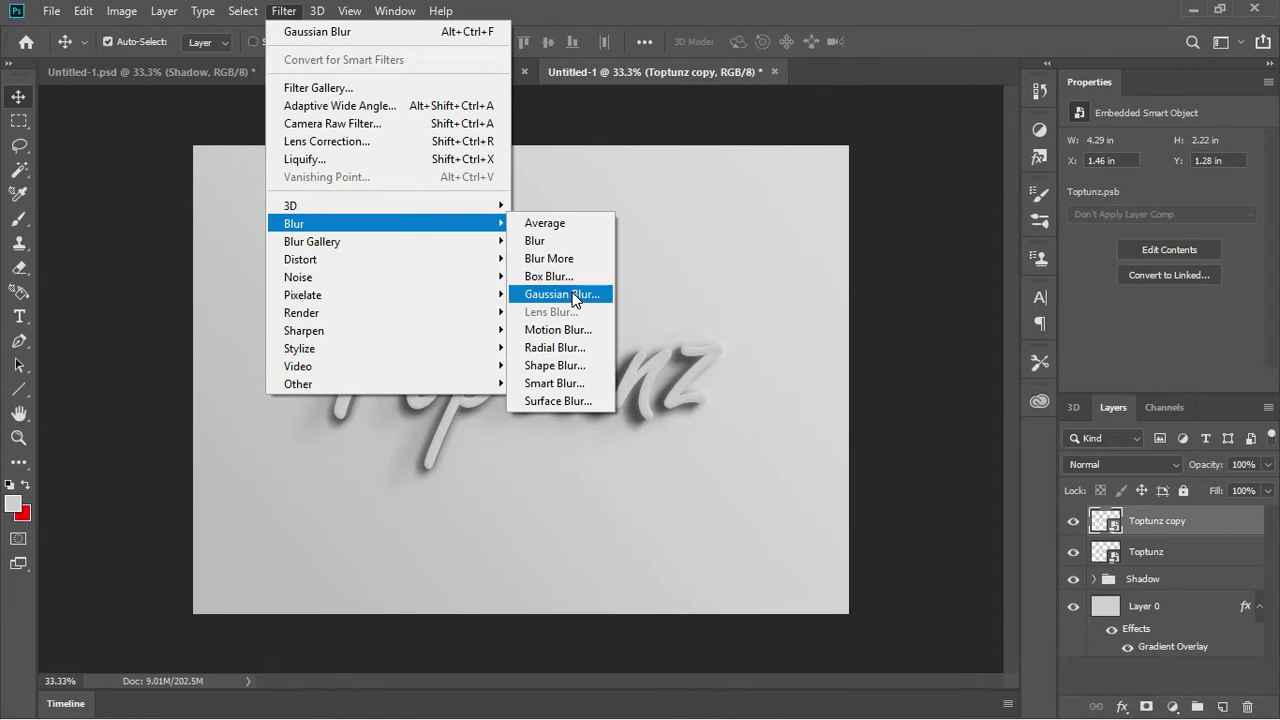
pyautogui.click(562, 294)
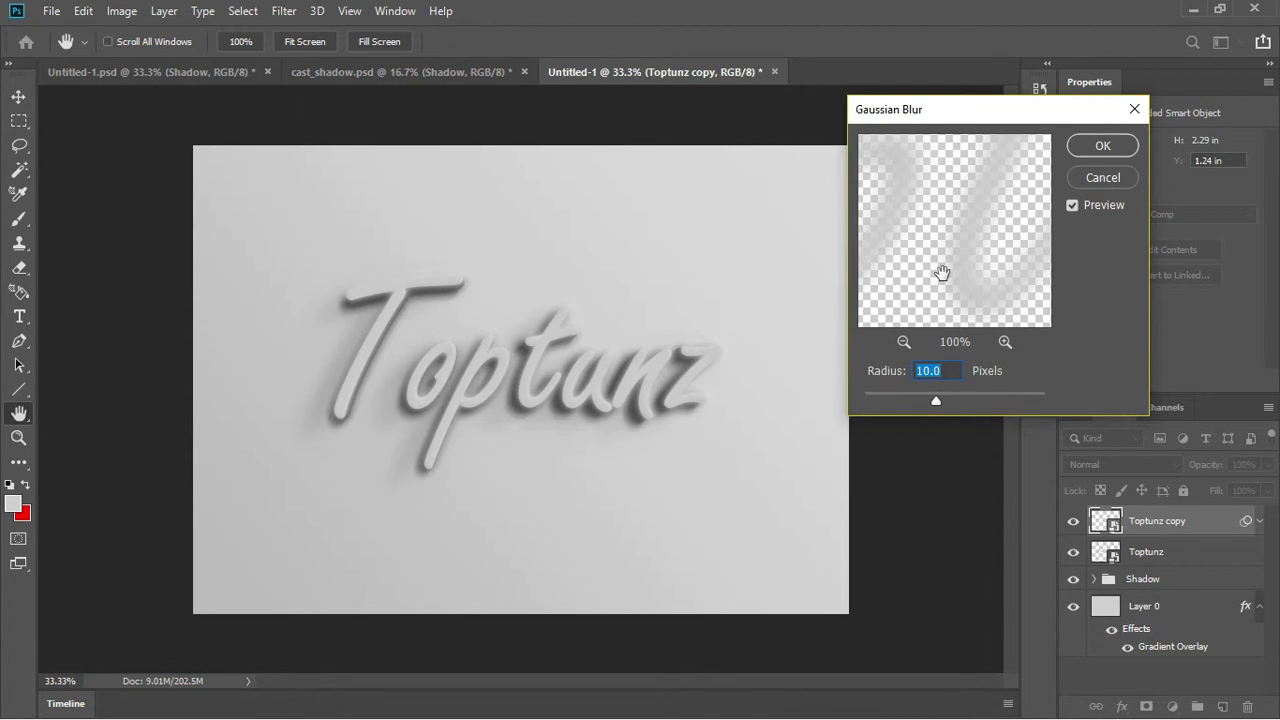
pyautogui.moveTo(943, 274); pyautogui.dragTo(938, 297)
pyautogui.moveTo(928, 229)
pyautogui.mouseDown()
pyautogui.moveTo(1011, 240)
pyautogui.moveTo(965, 202)
pyautogui.moveTo(997, 145)
pyautogui.mouseUp()
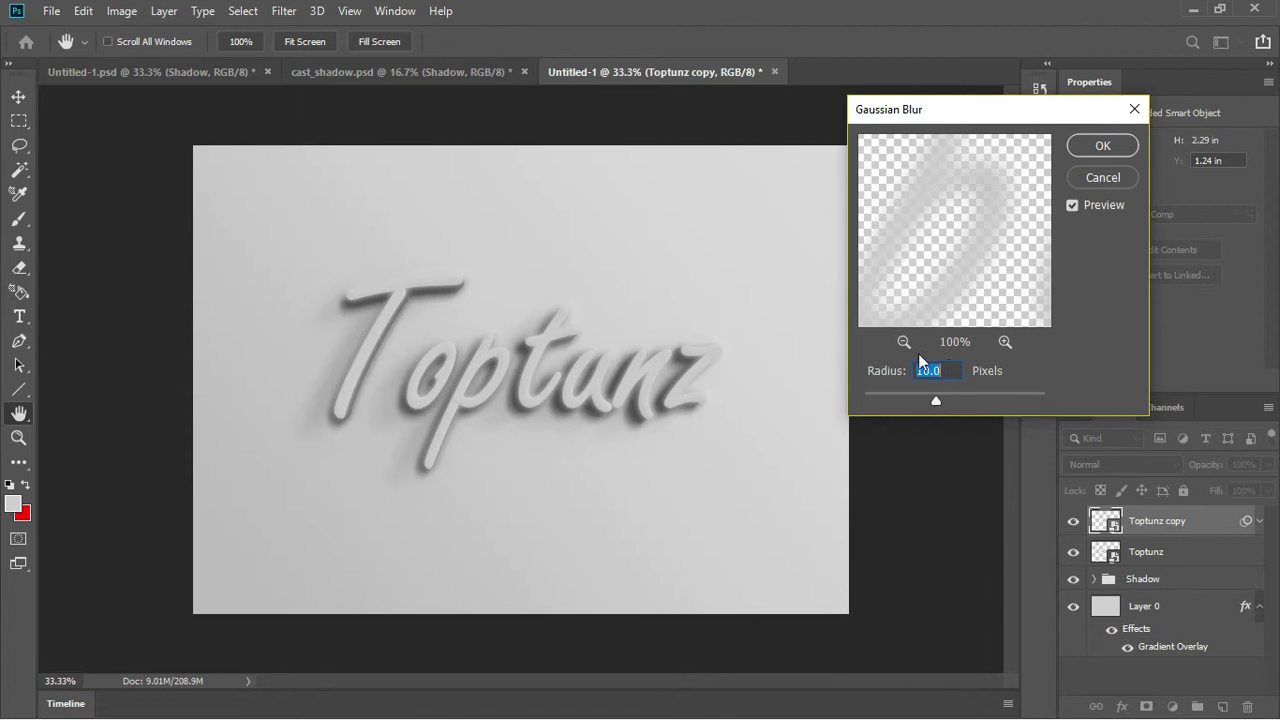
pyautogui.write('5')
pyautogui.click(1103, 146)
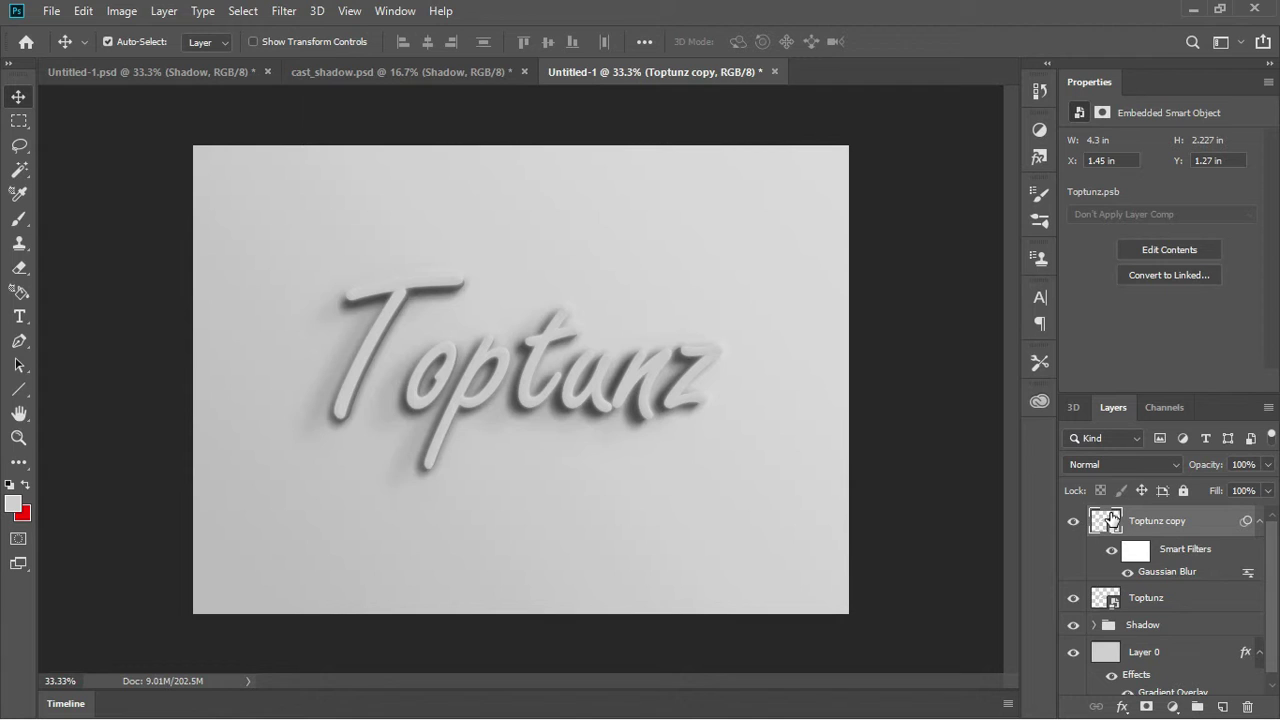
# Duplicate Toptunz again and reorder so both copies sit below the sharp Toptunz layer
pyautogui.click(1207, 601)
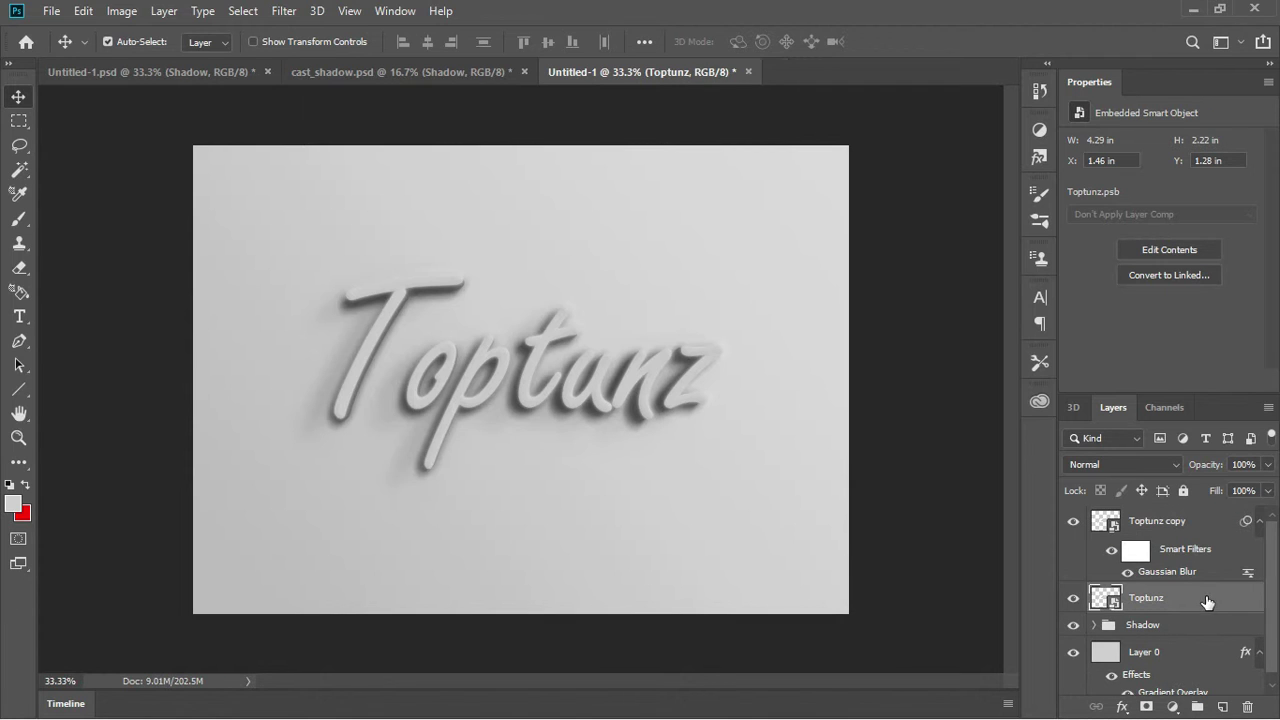
pyautogui.hotkey('ctrl', 'j')
pyautogui.moveTo(1188, 598)
pyautogui.mouseDown()
pyautogui.moveTo(1207, 513)
pyautogui.moveTo(1209, 648)
pyautogui.mouseUp()
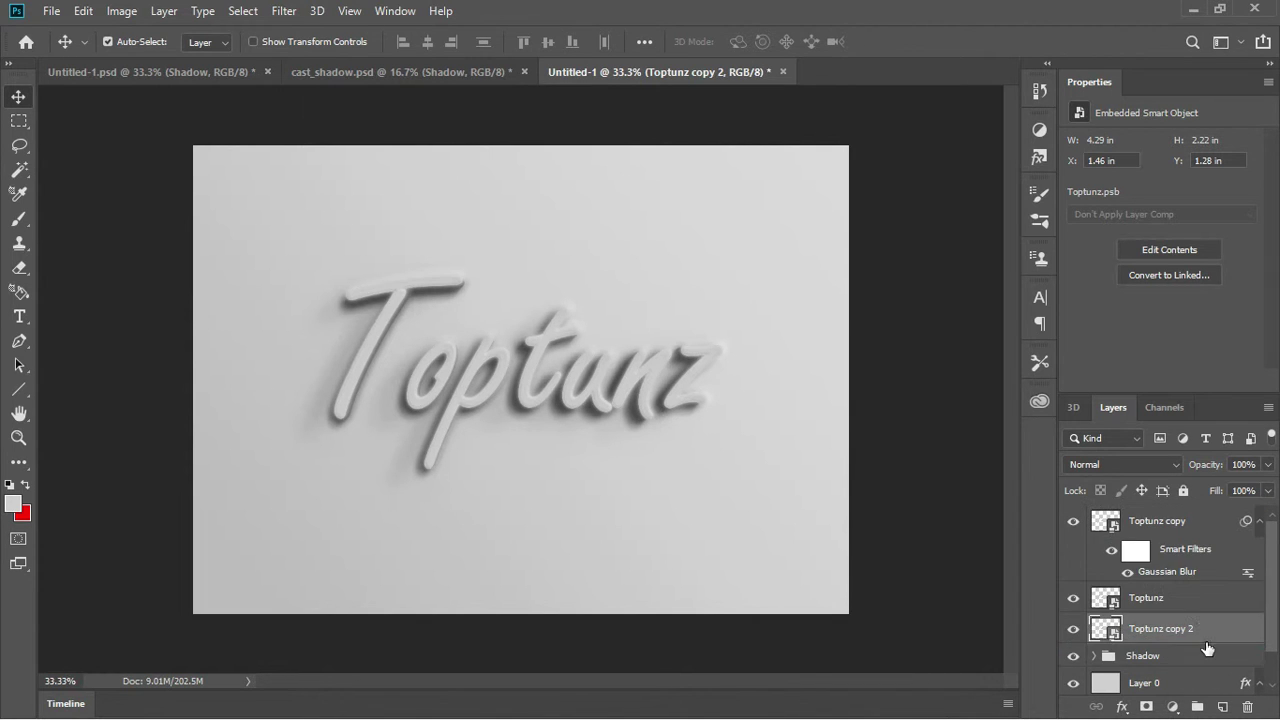
pyautogui.moveTo(1201, 525); pyautogui.dragTo(1193, 619)
pyautogui.click(1224, 636)
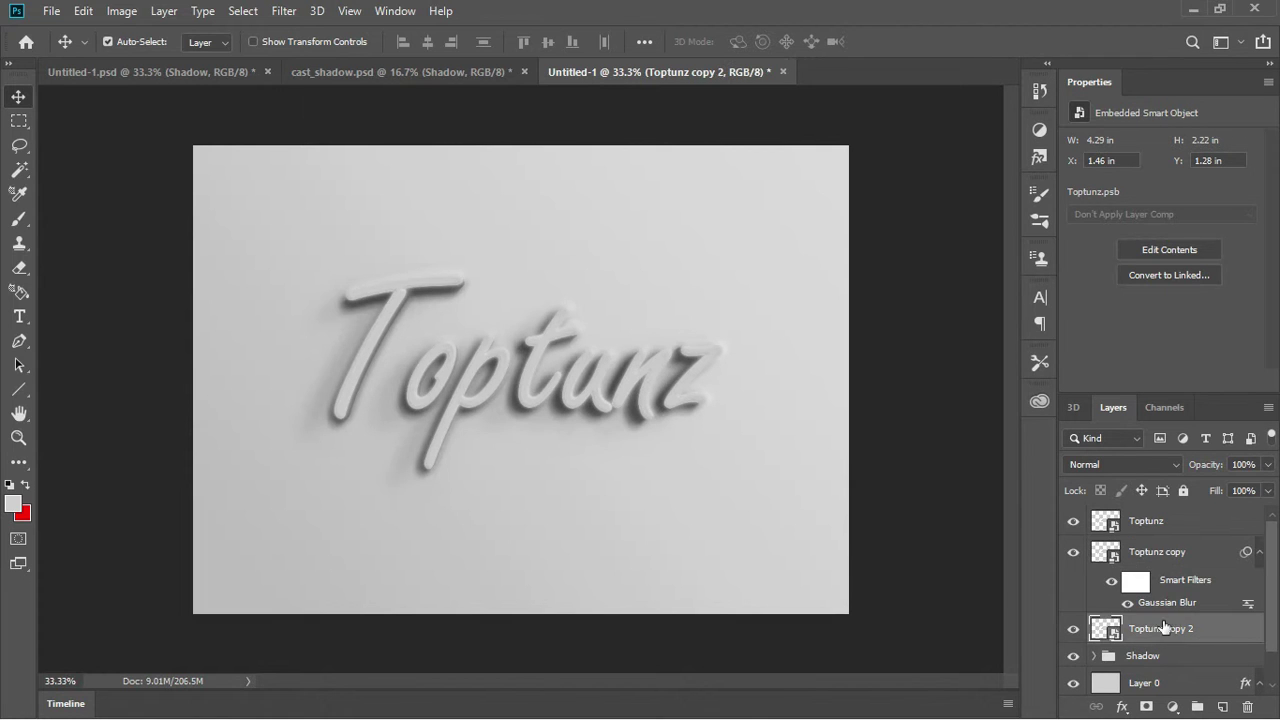
# Blur Toptunz copy 2 with a 10-pixel Gaussian Blur and toggle the sharp layer to compare
pyautogui.click(284, 11)
pyautogui.moveTo(294, 224)
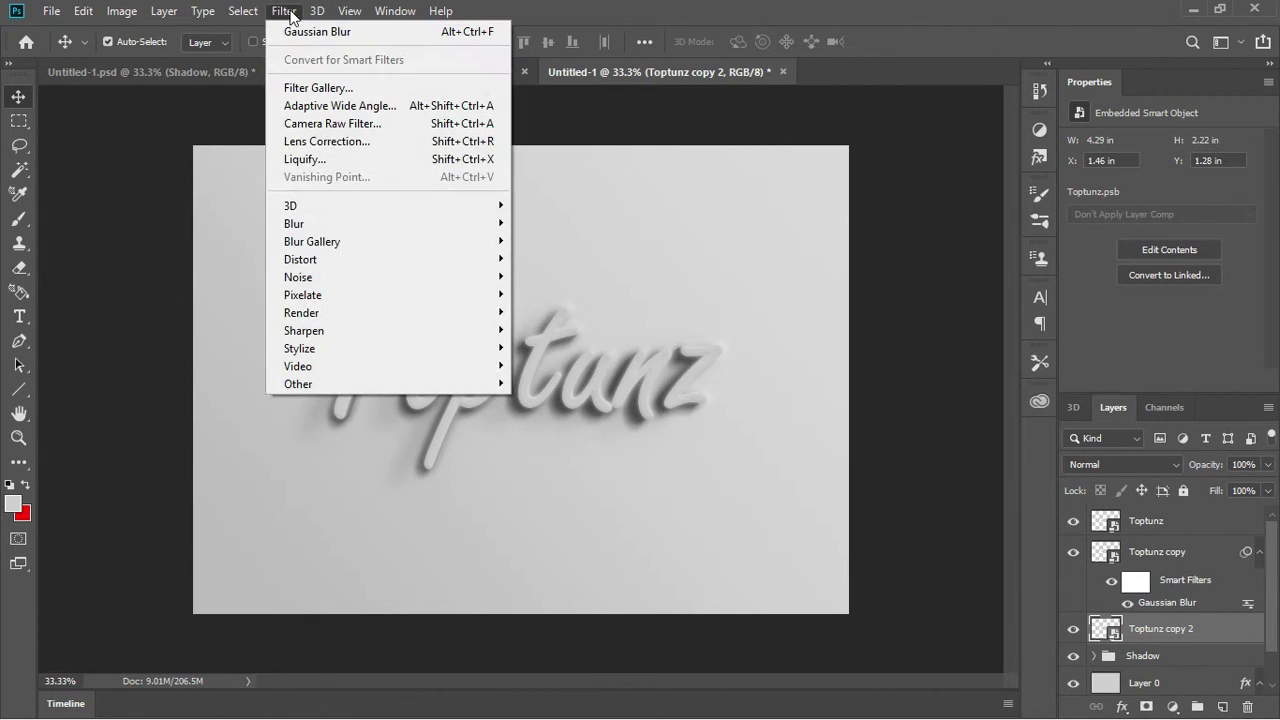
pyautogui.click(563, 294)
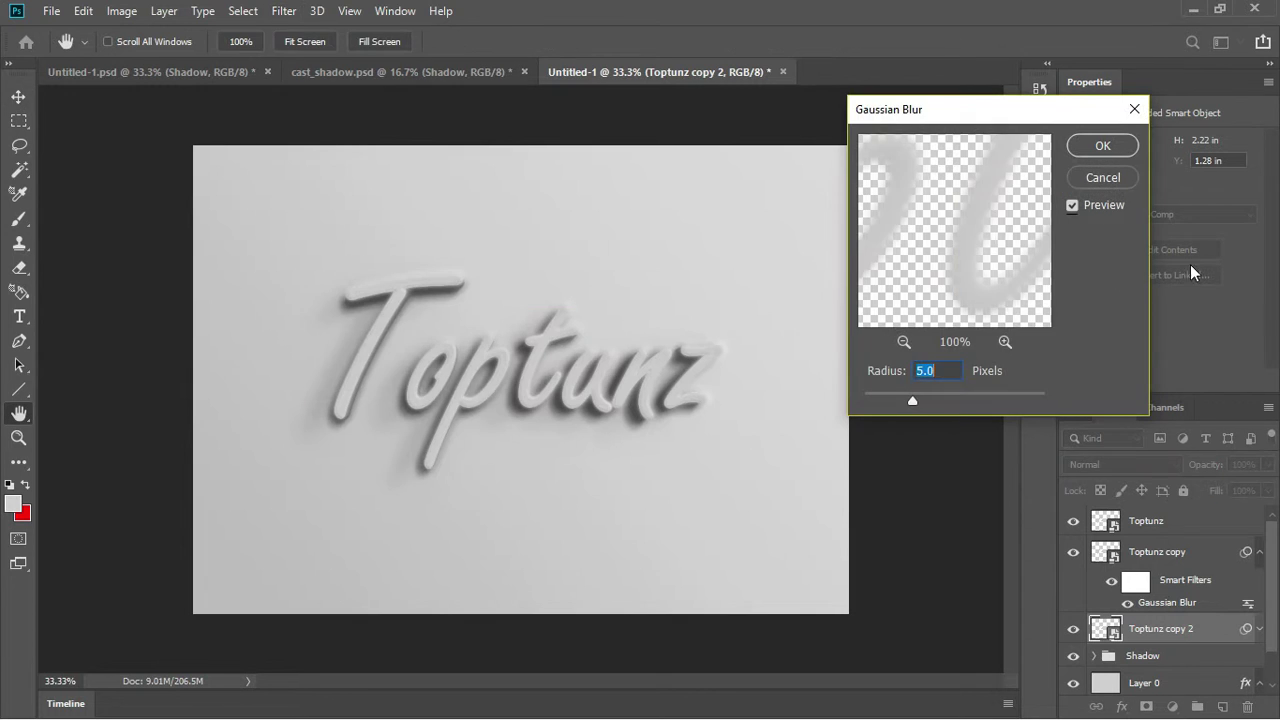
pyautogui.write('10')
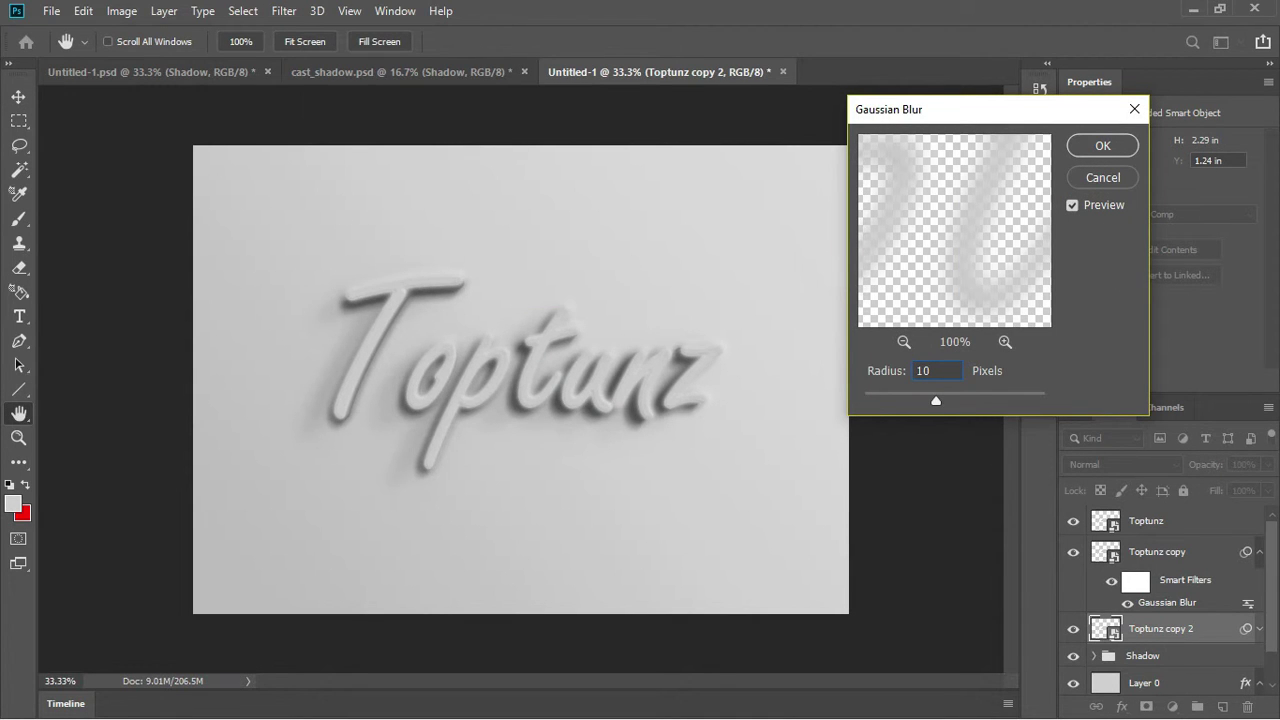
pyautogui.moveTo(944, 120)
pyautogui.mouseDown()
pyautogui.moveTo(1033, 137)
pyautogui.moveTo(972, 164)
pyautogui.mouseUp()
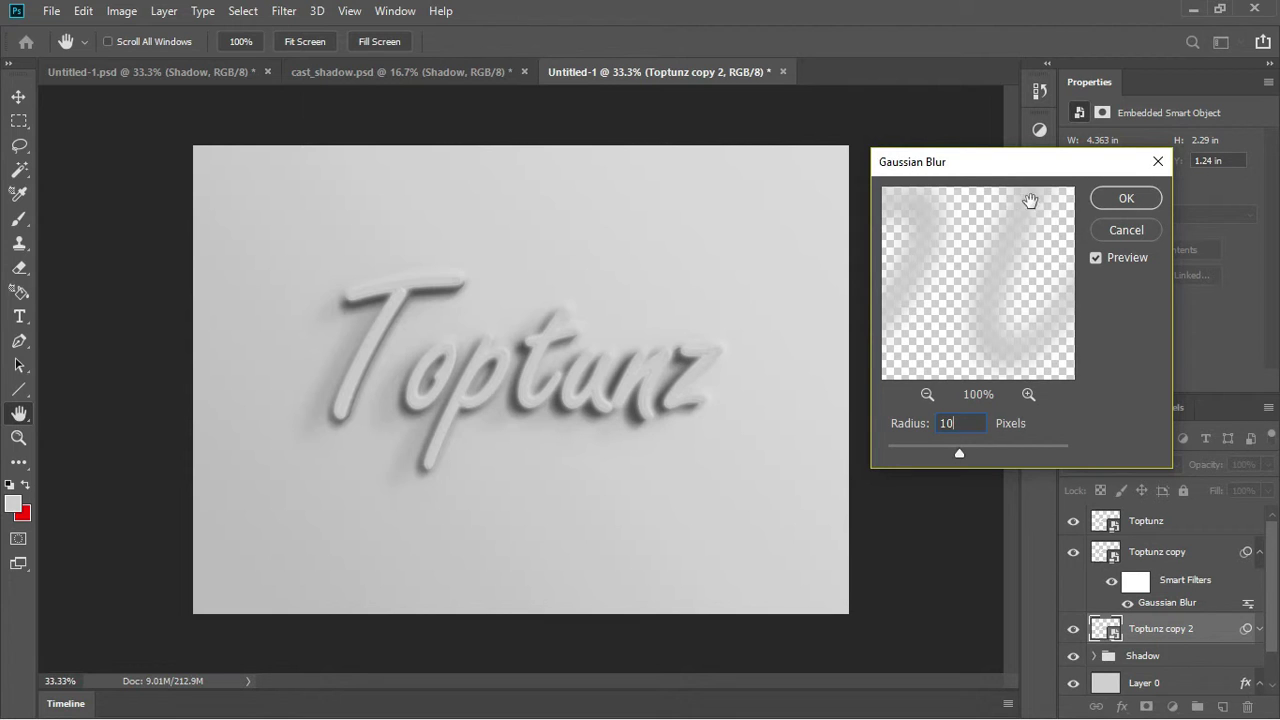
pyautogui.moveTo(1003, 323); pyautogui.dragTo(1020, 328)
pyautogui.press('Return')
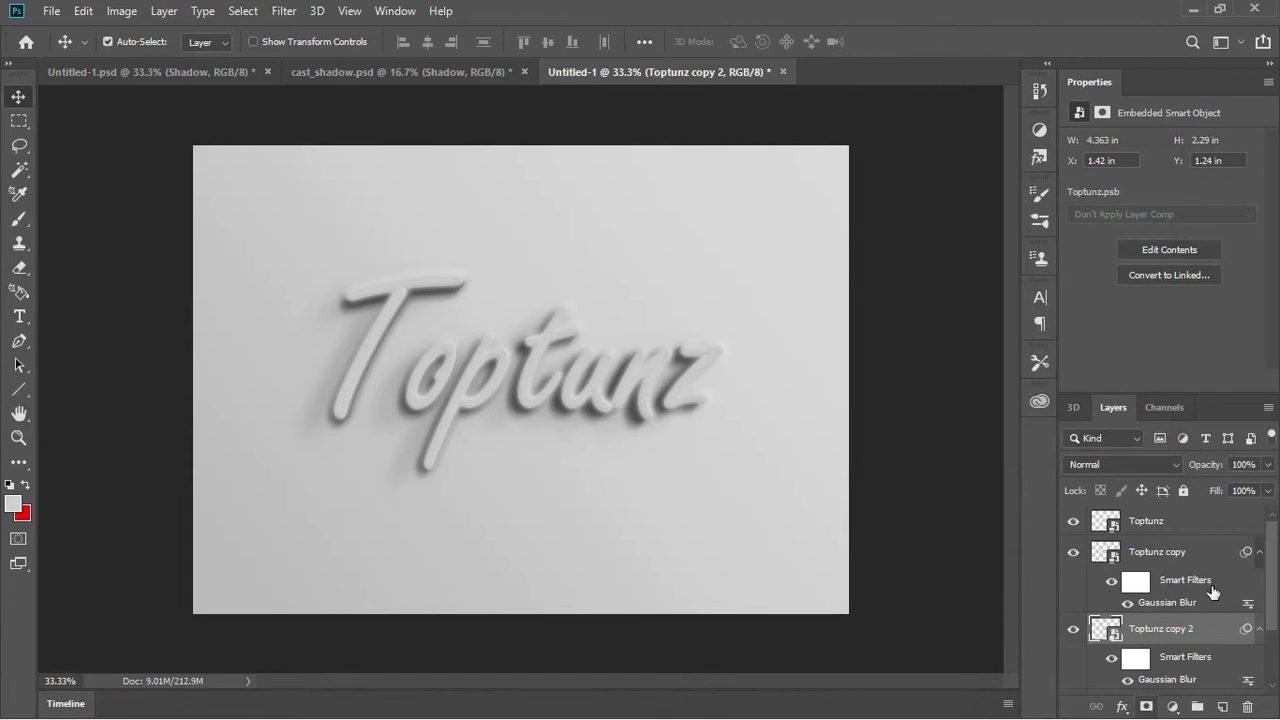
pyautogui.click(1073, 522)
pyautogui.click(1073, 523)
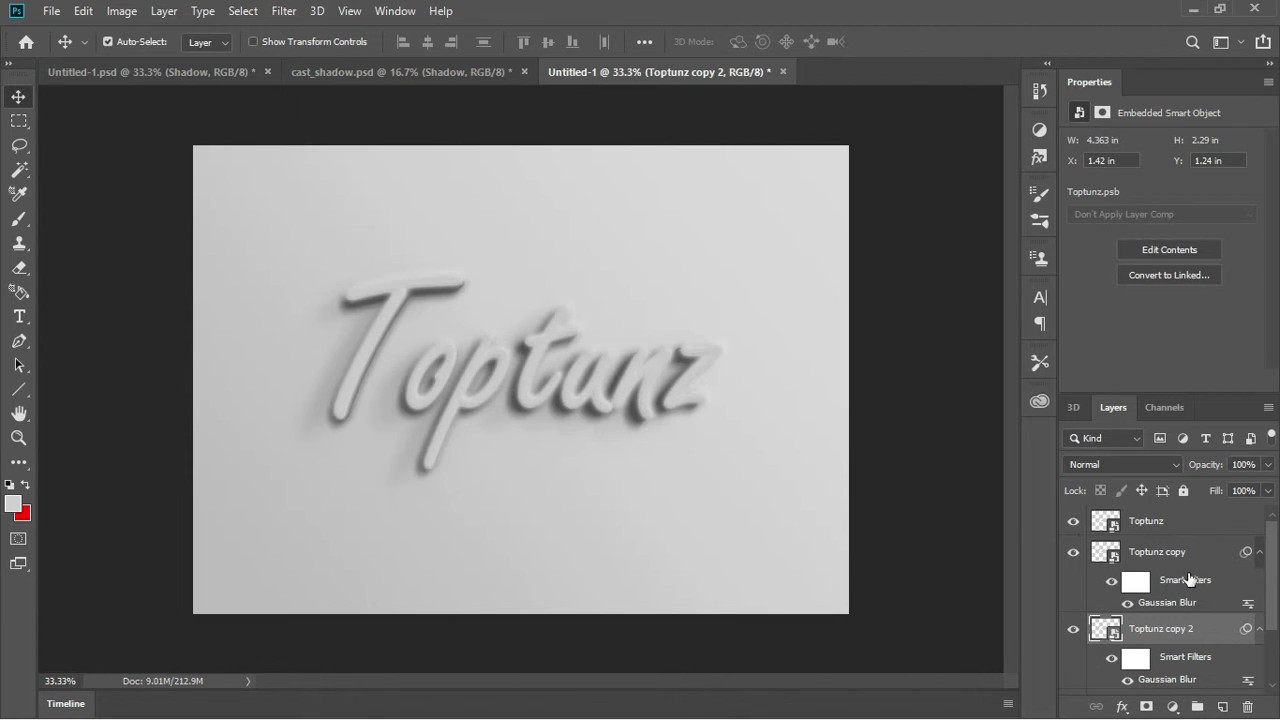
# Set Toptunz copy 2 opacity to 16% and Toptunz copy opacity to 43%
pyautogui.click(1266, 465)
pyautogui.moveTo(1268, 485); pyautogui.dragTo(1247, 489)
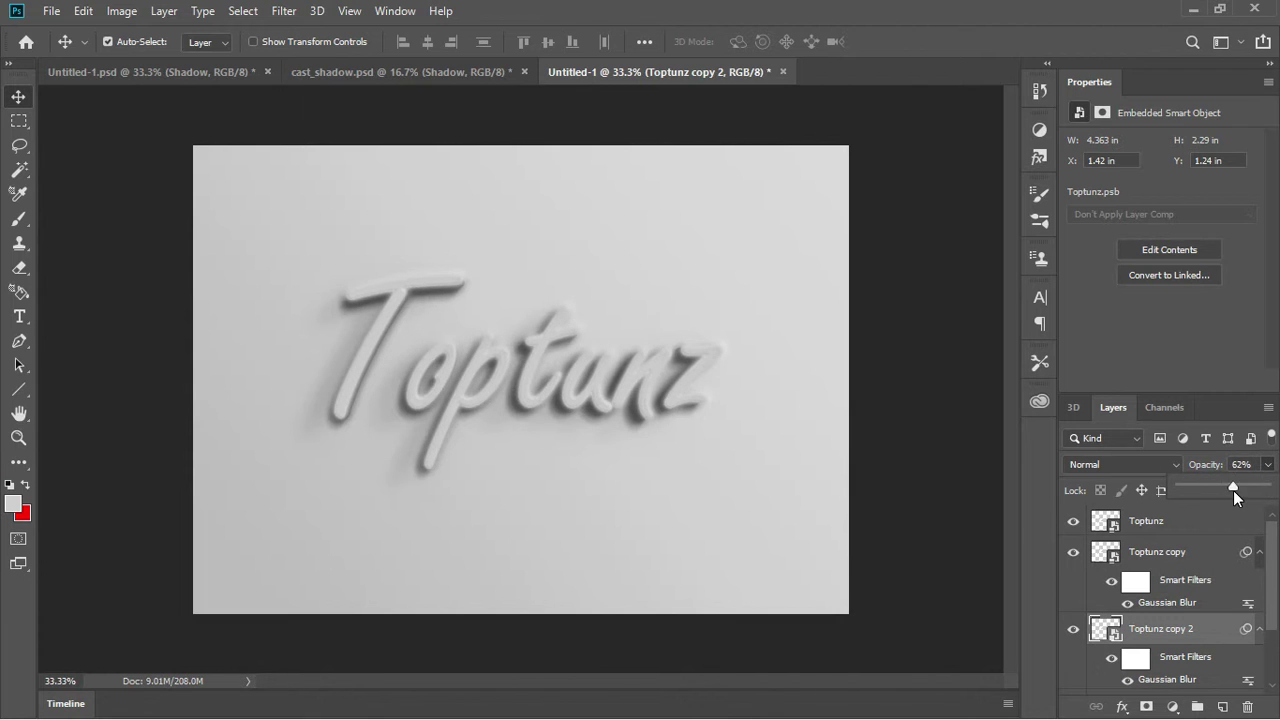
pyautogui.moveTo(1173, 500); pyautogui.dragTo(1190, 497)
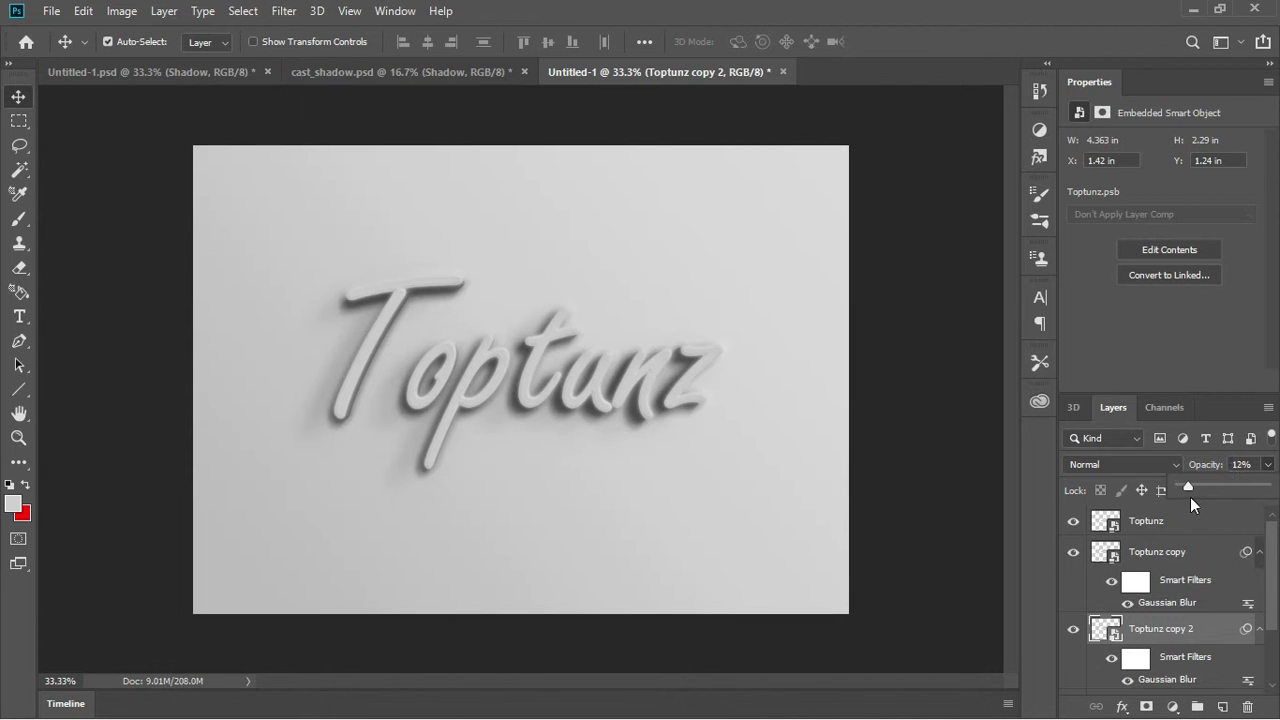
pyautogui.click(1214, 563)
pyautogui.click(1267, 465)
pyautogui.moveTo(1266, 500); pyautogui.dragTo(1216, 497)
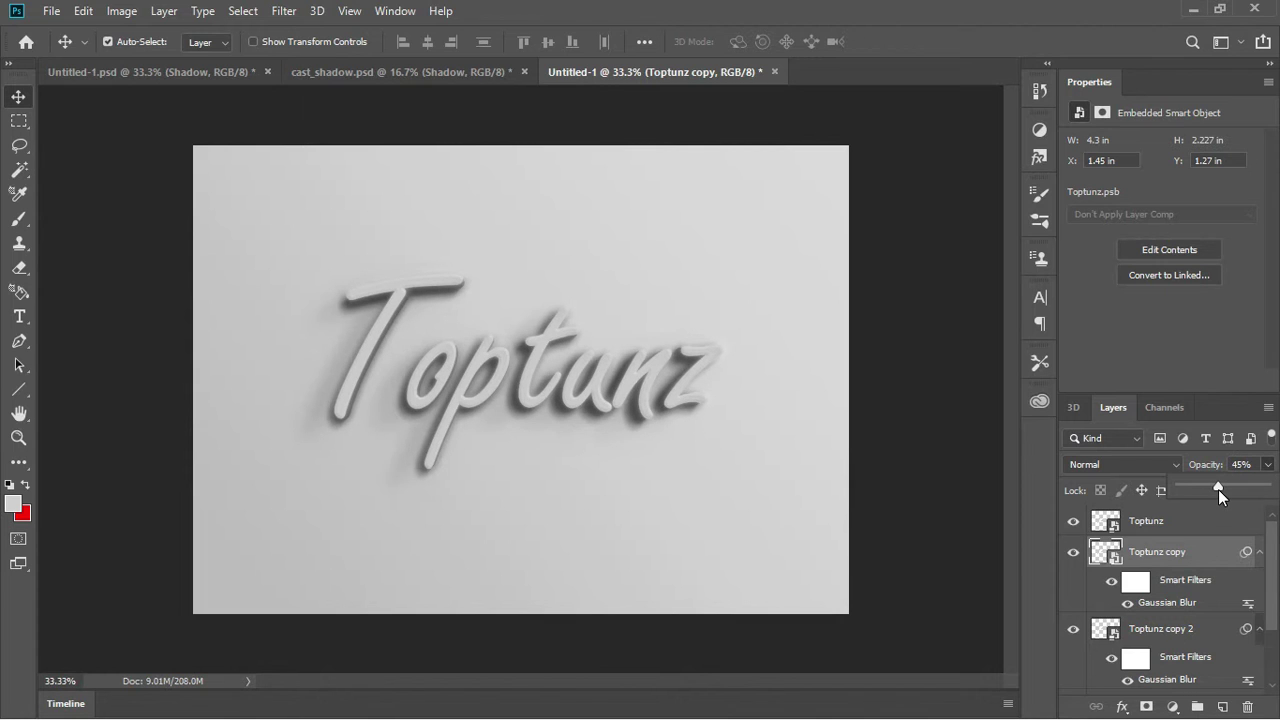
# Nudge Toptunz copy 2 slightly up and right with Shift+arrow keys
pyautogui.click(1170, 626)
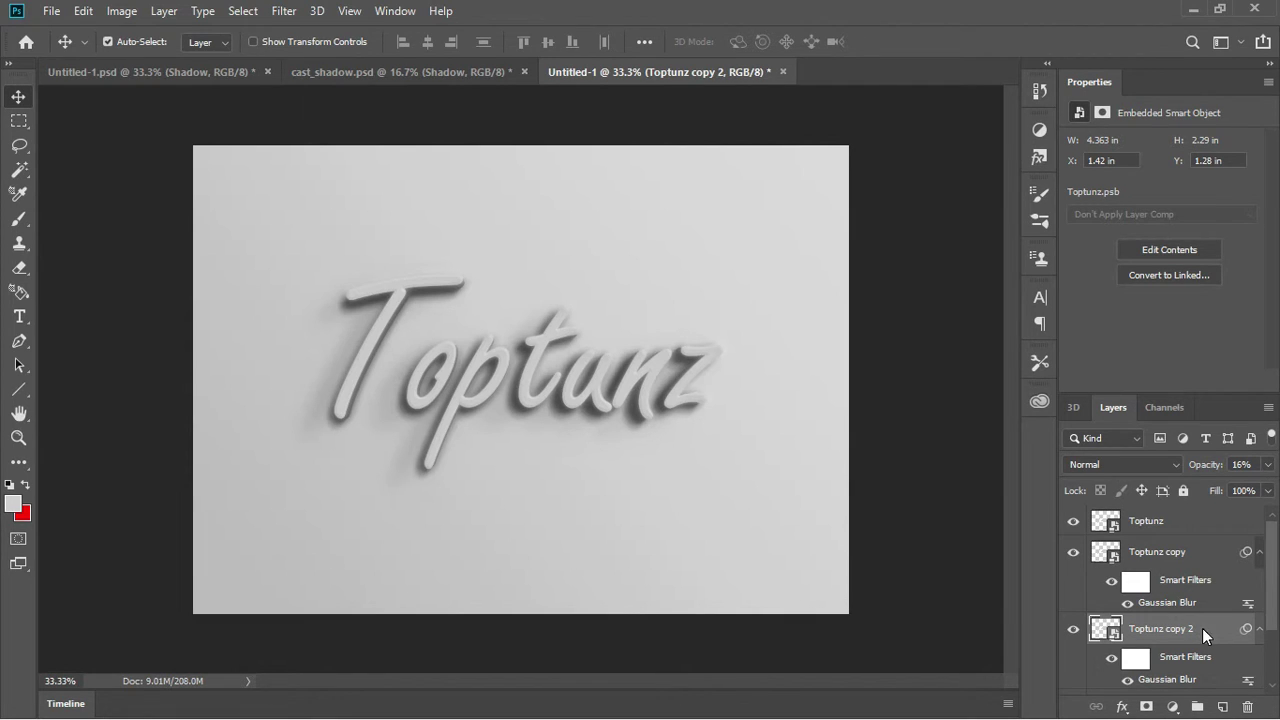
pyautogui.hotkey('shift', 'Up')
pyautogui.hotkey('shift', 'Right')
pyautogui.hotkey('shift', 'Right')
pyautogui.hotkey('shift', 'Up')
pyautogui.click(1185, 553)
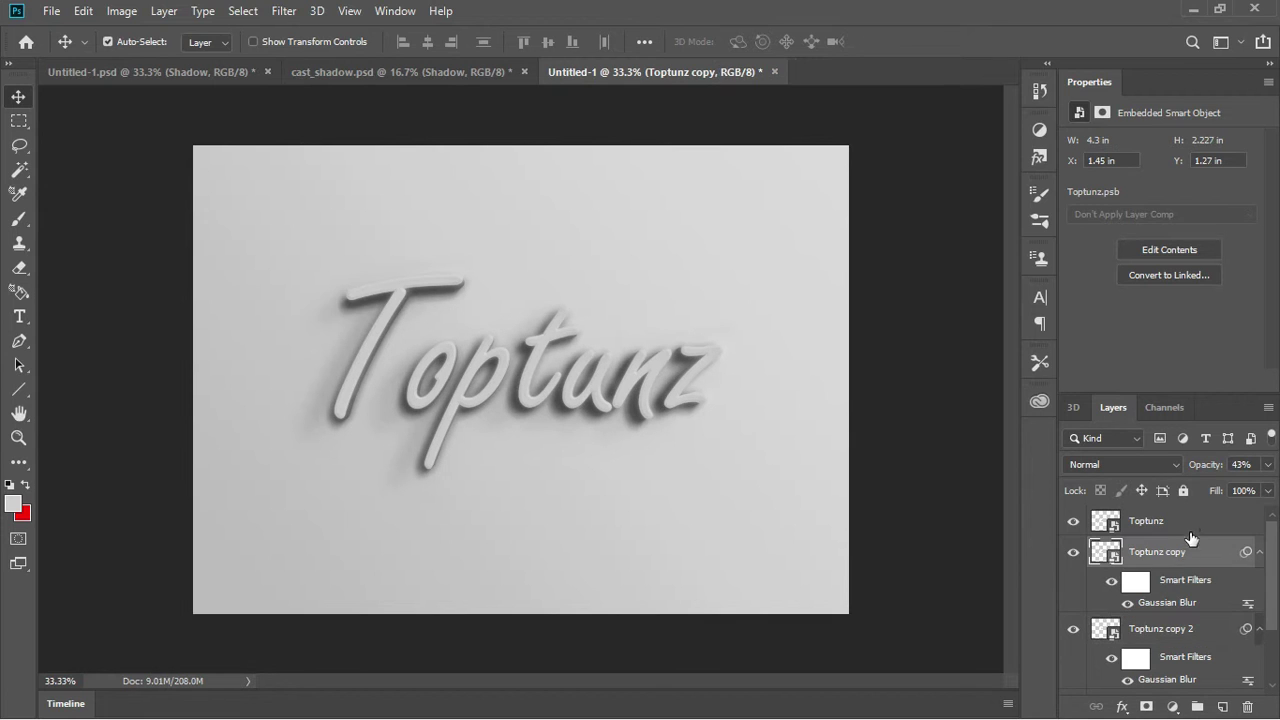
pyautogui.scroll(-3, 1173, 651)
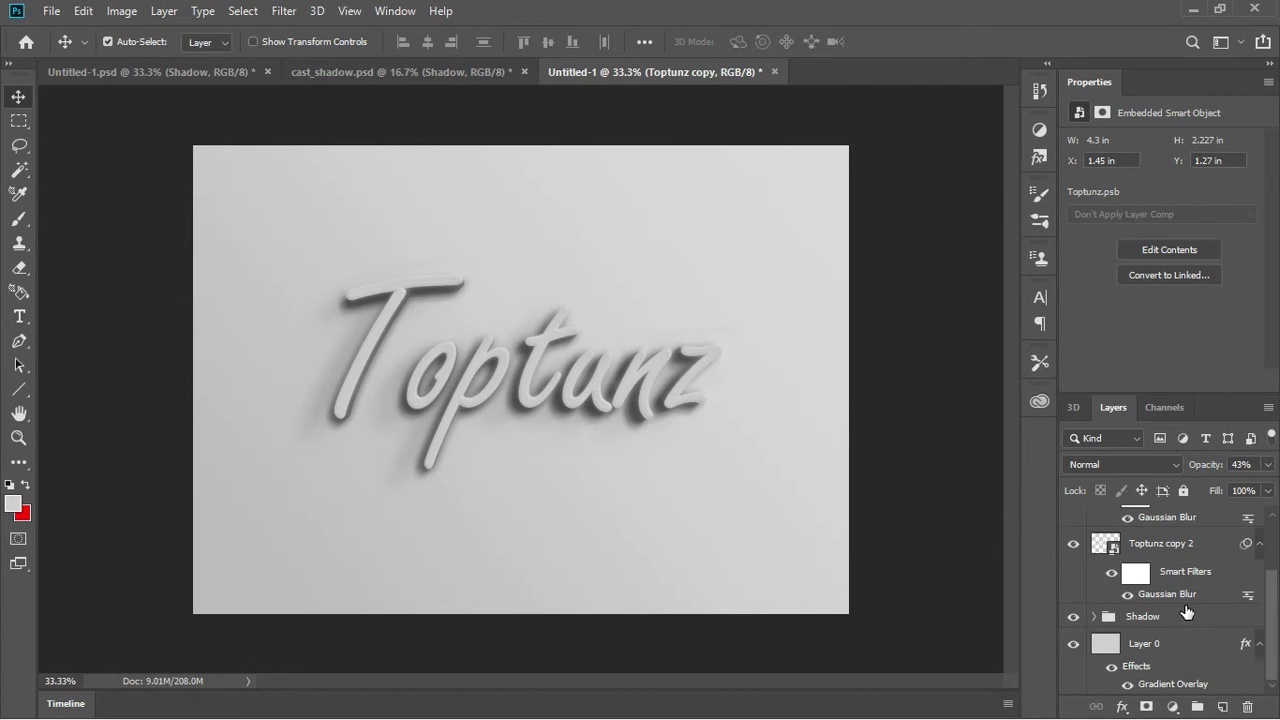
# Lower the Shadow group's opacity to 66%
pyautogui.click(1187, 616)
pyautogui.click(1267, 464)
pyautogui.moveTo(1268, 486); pyautogui.dragTo(1231, 496)
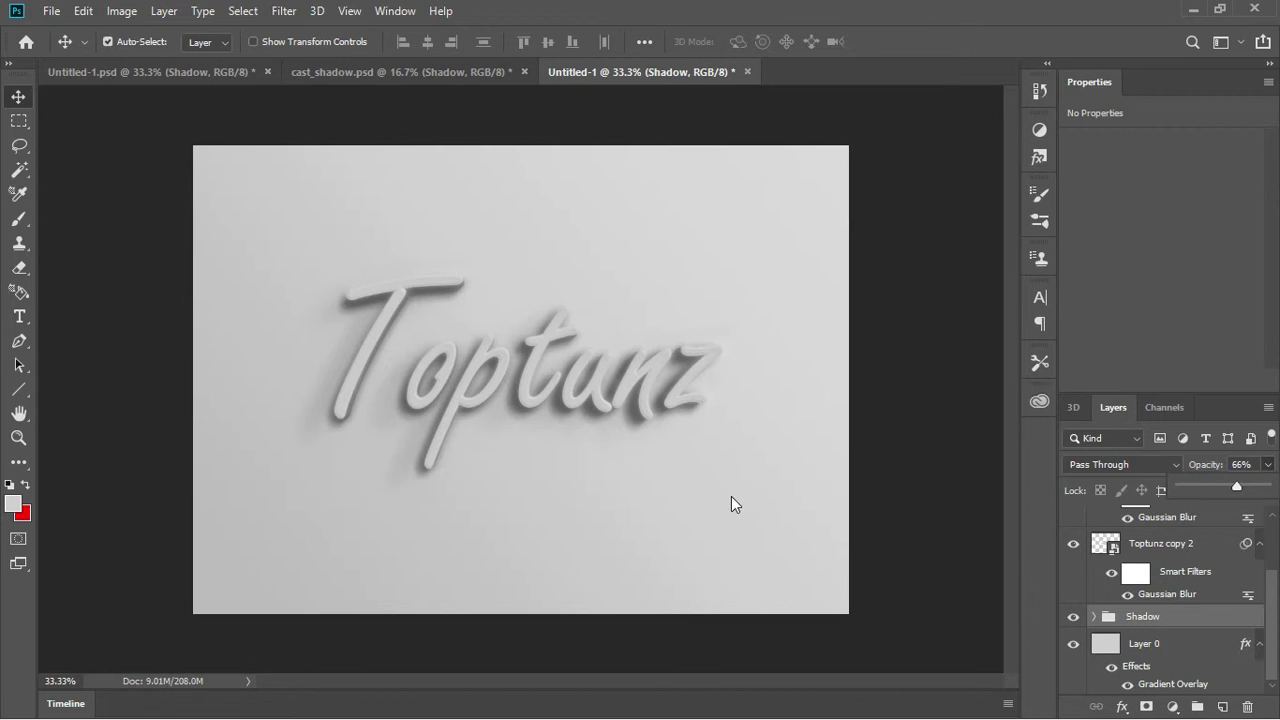
# Group Toptunz copy, Toptunz copy 2 and the Shadow group into Group 1
pyautogui.scroll(3, 1215, 560)
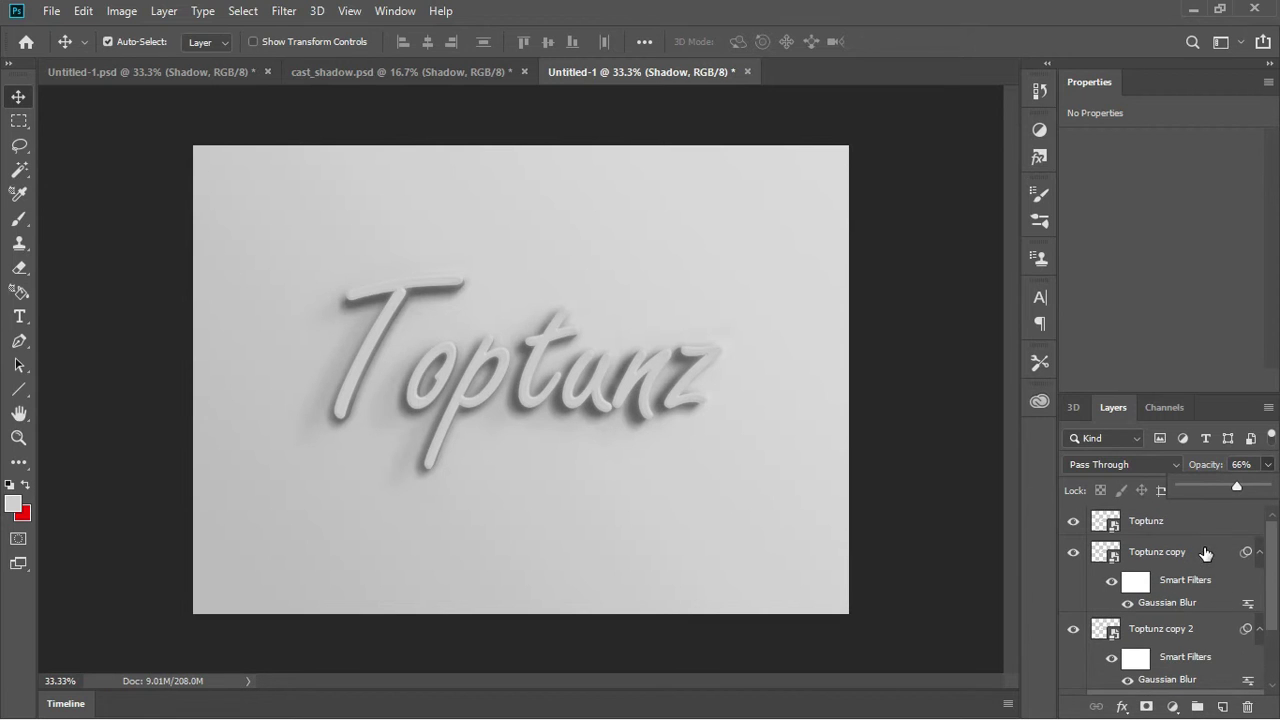
pyautogui.click(1203, 551)
pyautogui.scroll(-1, 1203, 580)
pyautogui.keyDown('shift'); pyautogui.click(1203, 603); pyautogui.keyUp('shift')
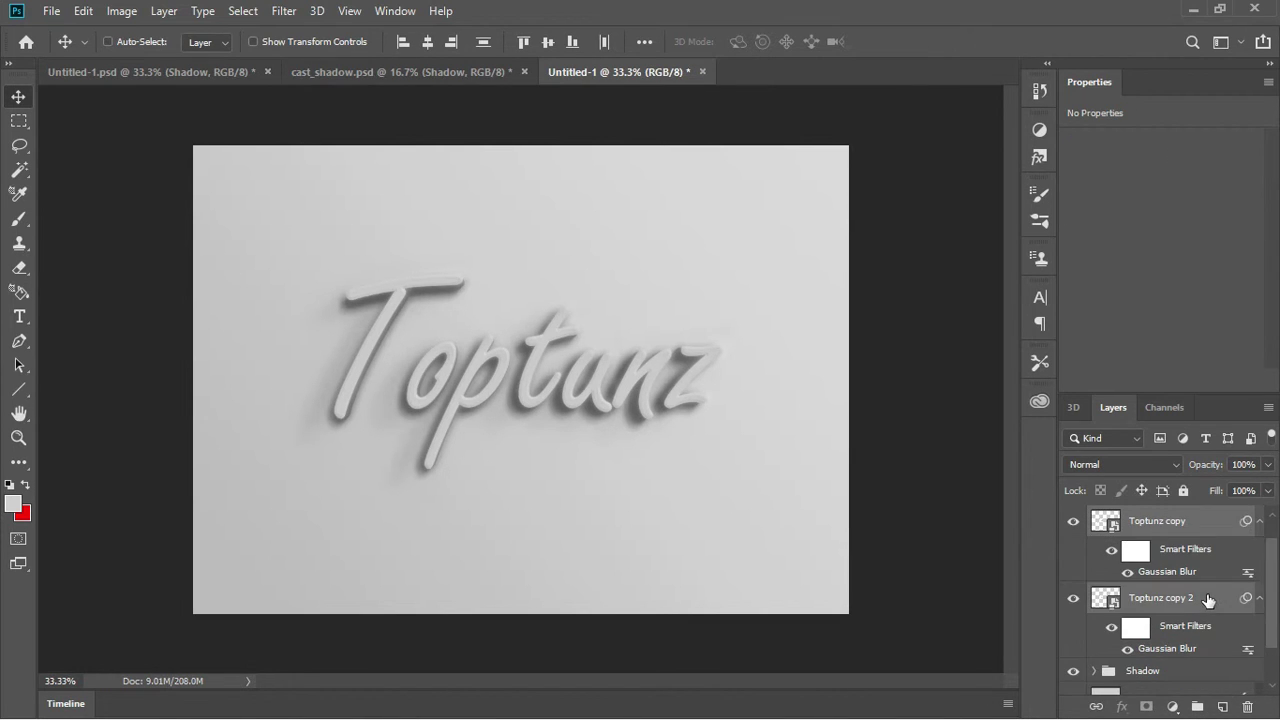
pyautogui.scroll(-1, 1205, 630)
pyautogui.keyDown('ctrl'); pyautogui.click(1205, 641); pyautogui.keyUp('ctrl')
pyautogui.scroll(-1, 1205, 640)
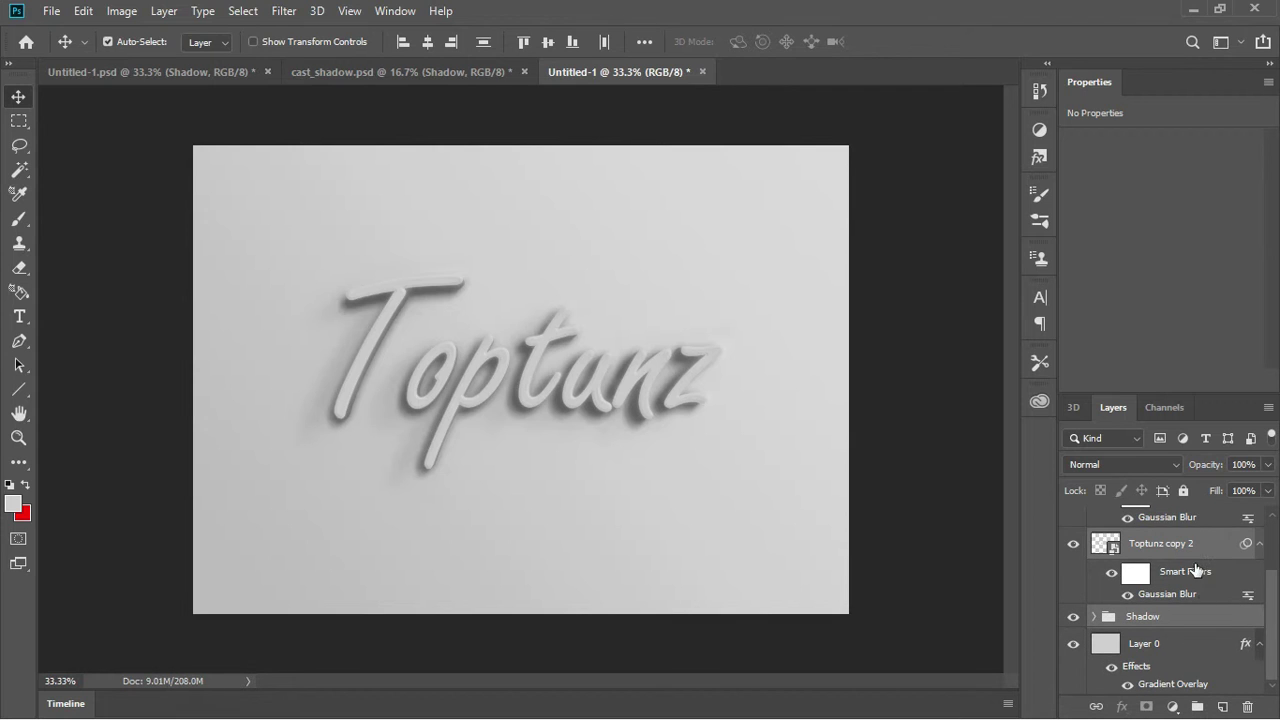
pyautogui.hotkey('ctrl', 'g')
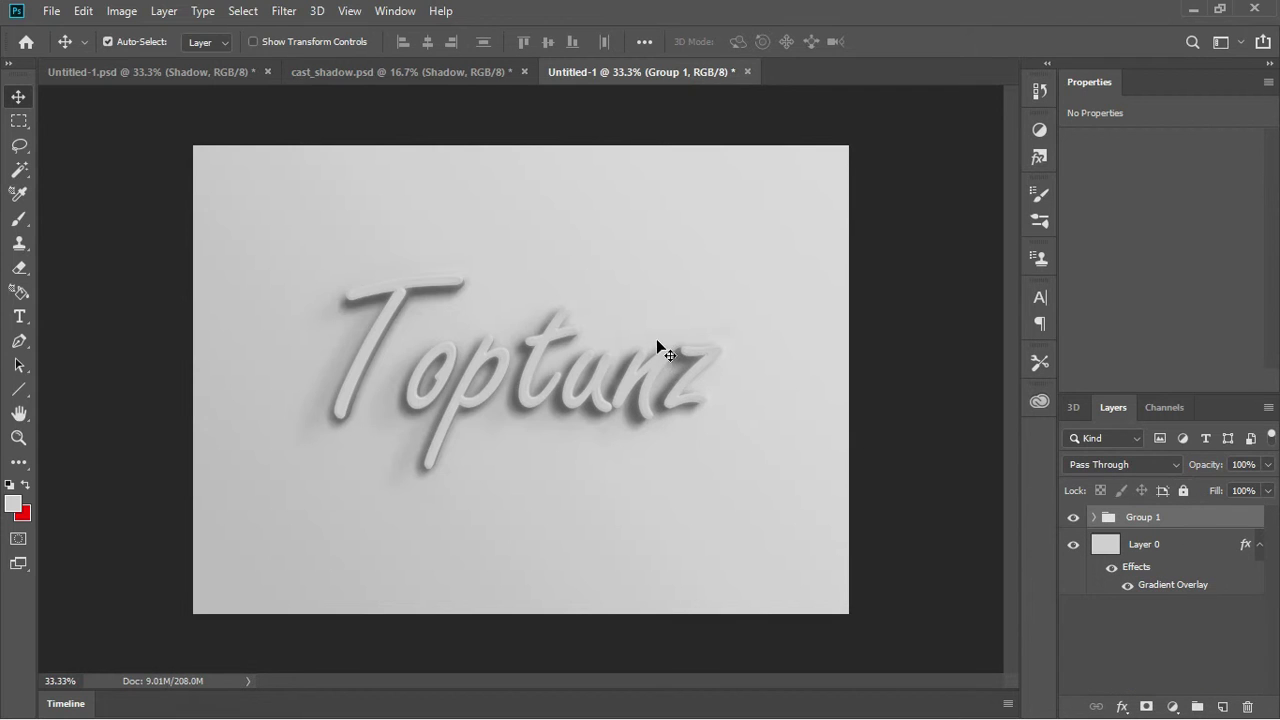
pyautogui.hotkey('ctrl', 't')
# Rotate Group 1 about -7° so the text slants upward, and commit
pyautogui.click(656, 298)
pyautogui.moveTo(757, 557); pyautogui.dragTo(789, 539)
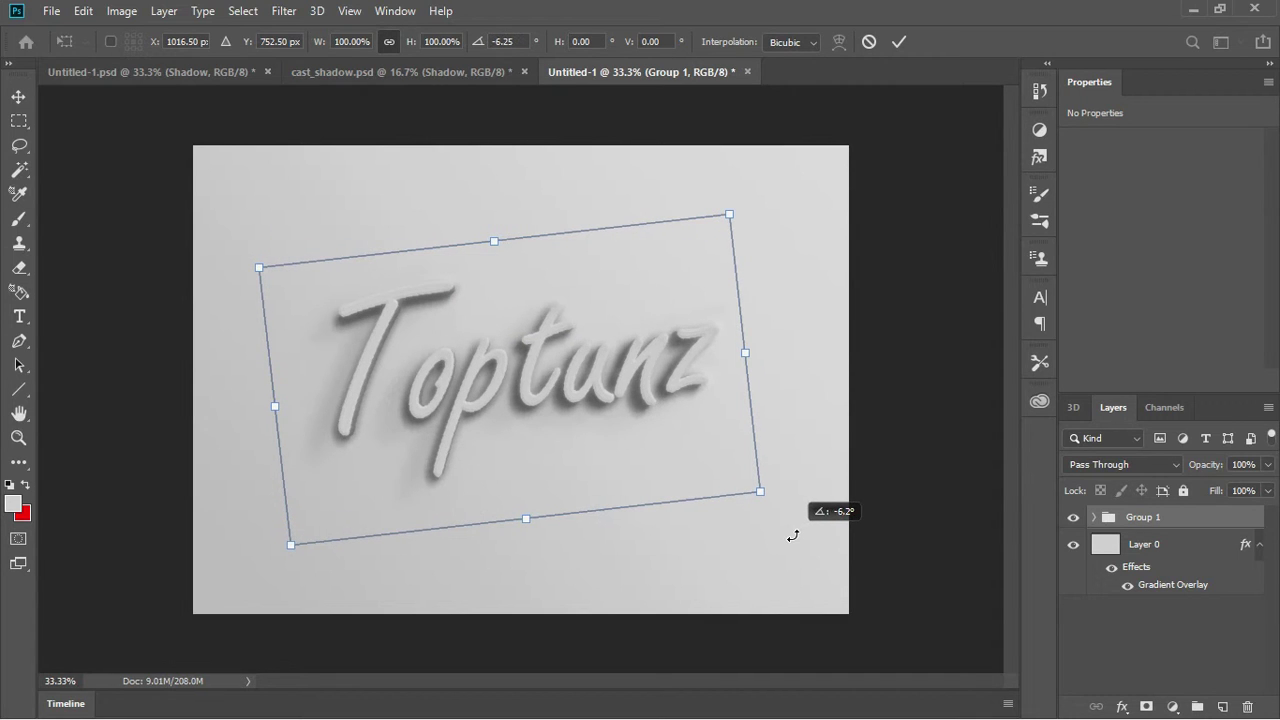
pyautogui.moveTo(789, 539); pyautogui.dragTo(797, 527)
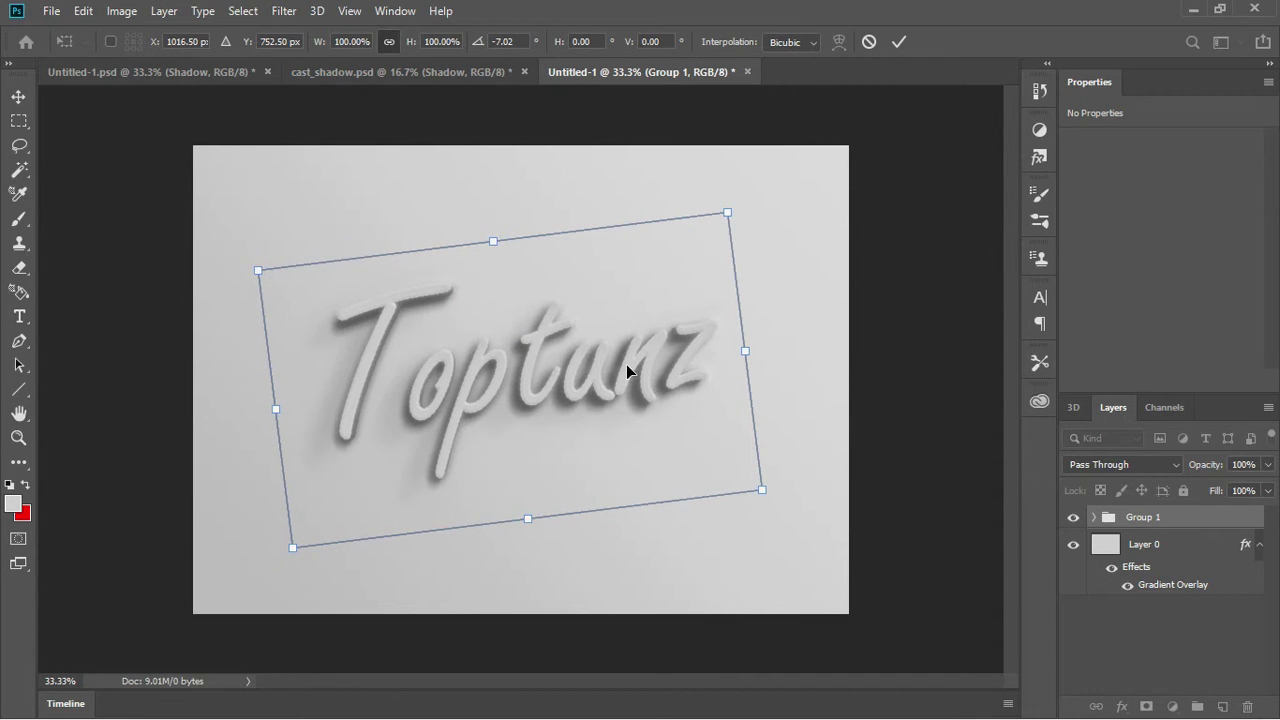
pyautogui.doubleClick(628, 368)
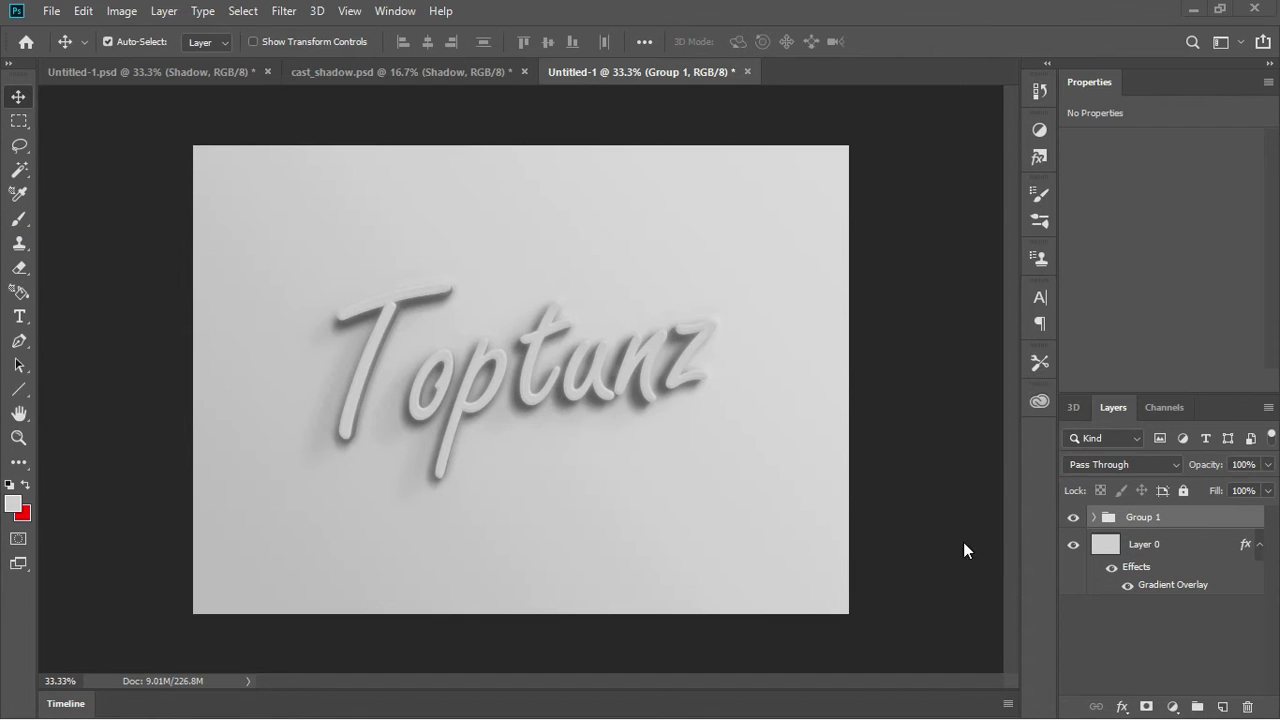
# Open and dismiss the Windows Start menu, then click in the Layers panel
pyautogui.press('super')
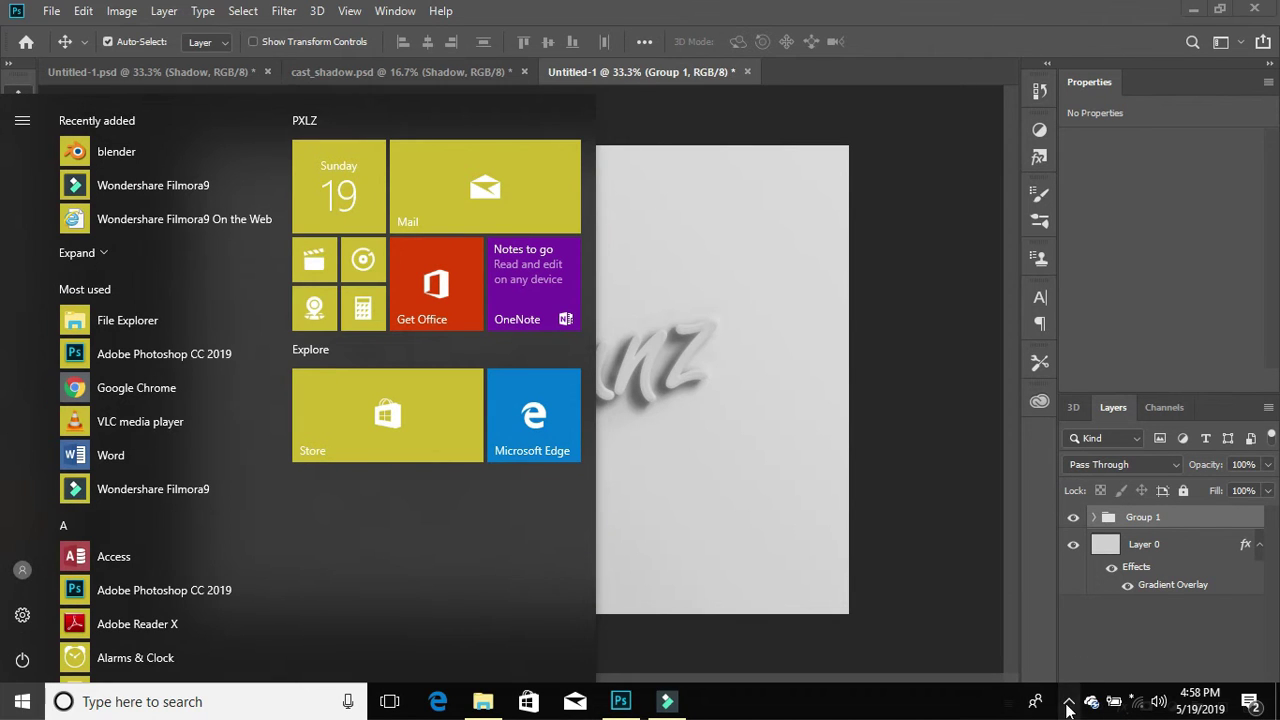
pyautogui.click(1069, 701)
pyautogui.press('Escape')
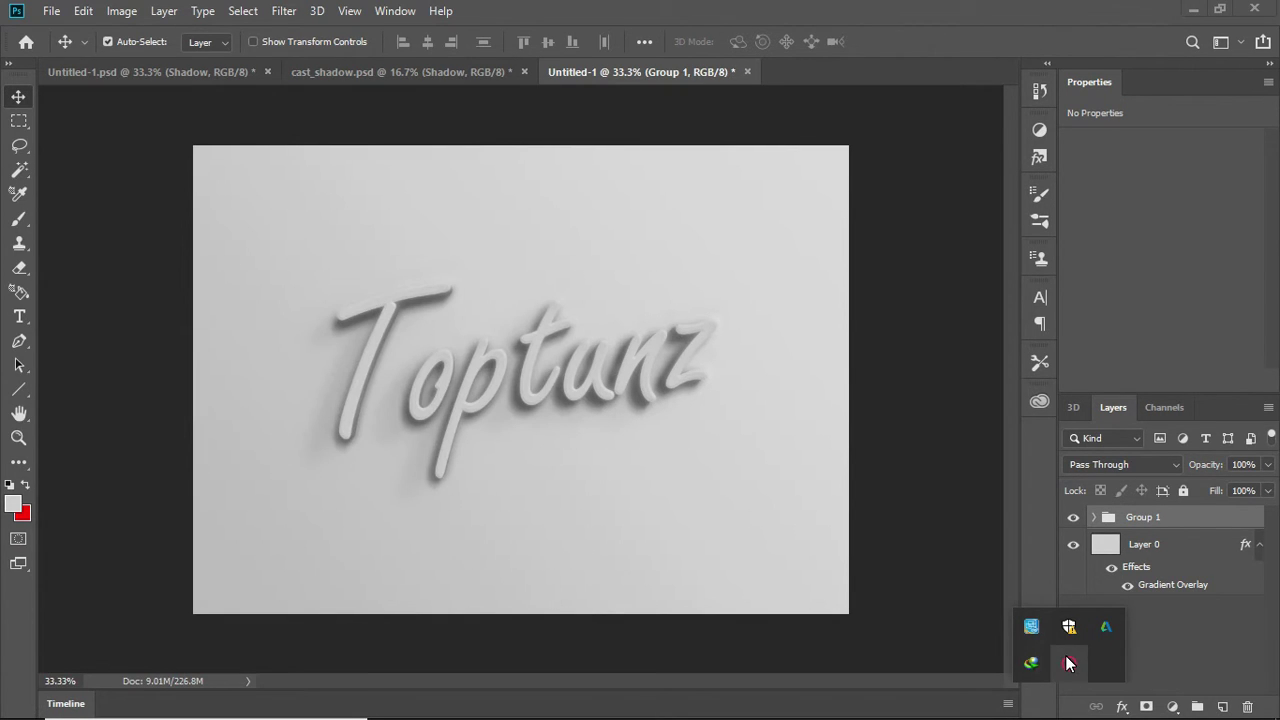
pyautogui.click(1088, 655)
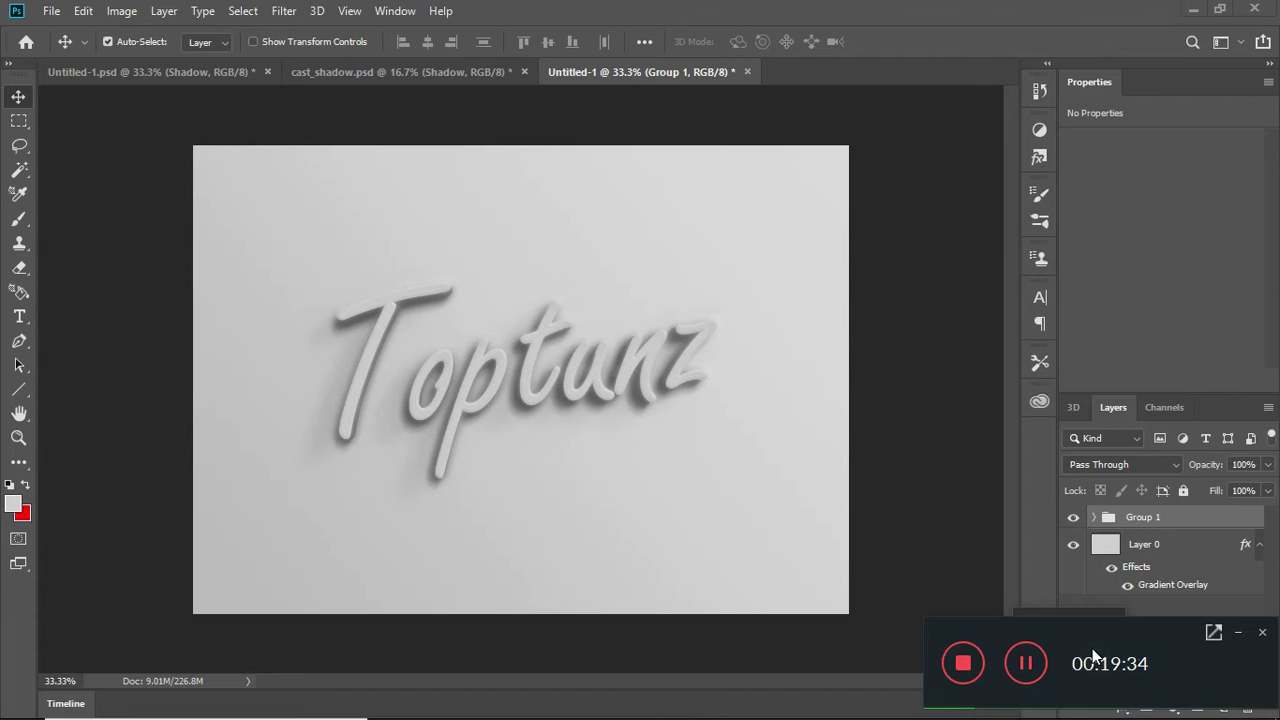
pyautogui.click(1030, 665)
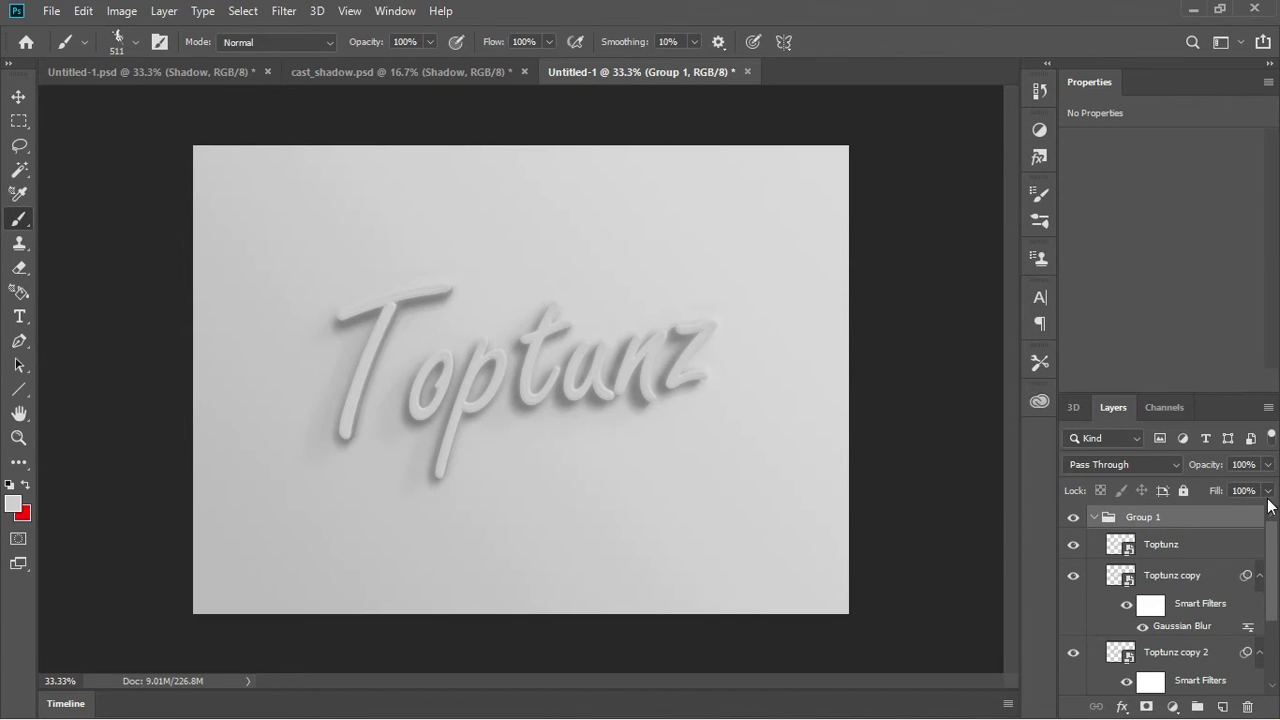
# Add a Levels adjustment above Group 1 with input levels 35, 0.78, 223, then select Layer 0
pyautogui.click(1173, 707)
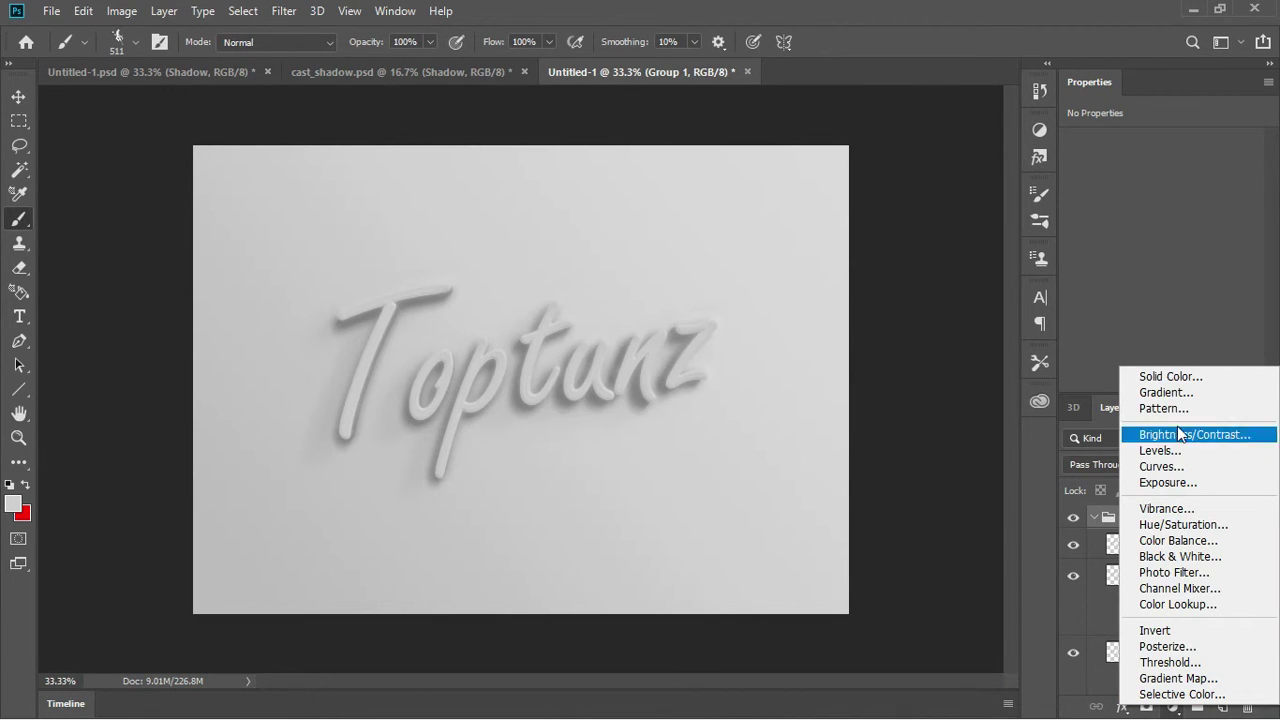
pyautogui.click(1174, 450)
pyautogui.moveTo(1221, 545); pyautogui.dragTo(1200, 512)
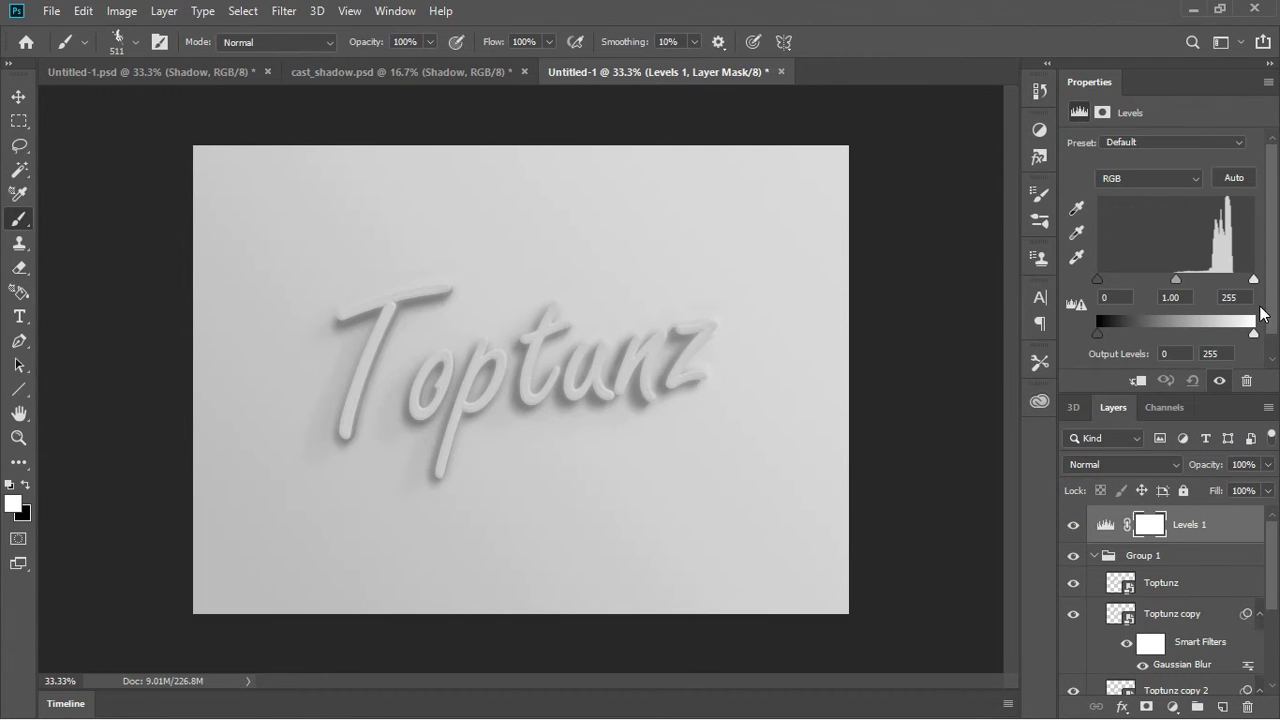
pyautogui.moveTo(1254, 279)
pyautogui.mouseDown()
pyautogui.moveTo(1232, 279)
pyautogui.moveTo(1254, 279)
pyautogui.mouseUp()
pyautogui.moveTo(1176, 280); pyautogui.dragTo(1244, 280)
pyautogui.moveTo(1099, 280); pyautogui.dragTo(1118, 281)
pyautogui.moveTo(1197, 281); pyautogui.dragTo(1235, 284)
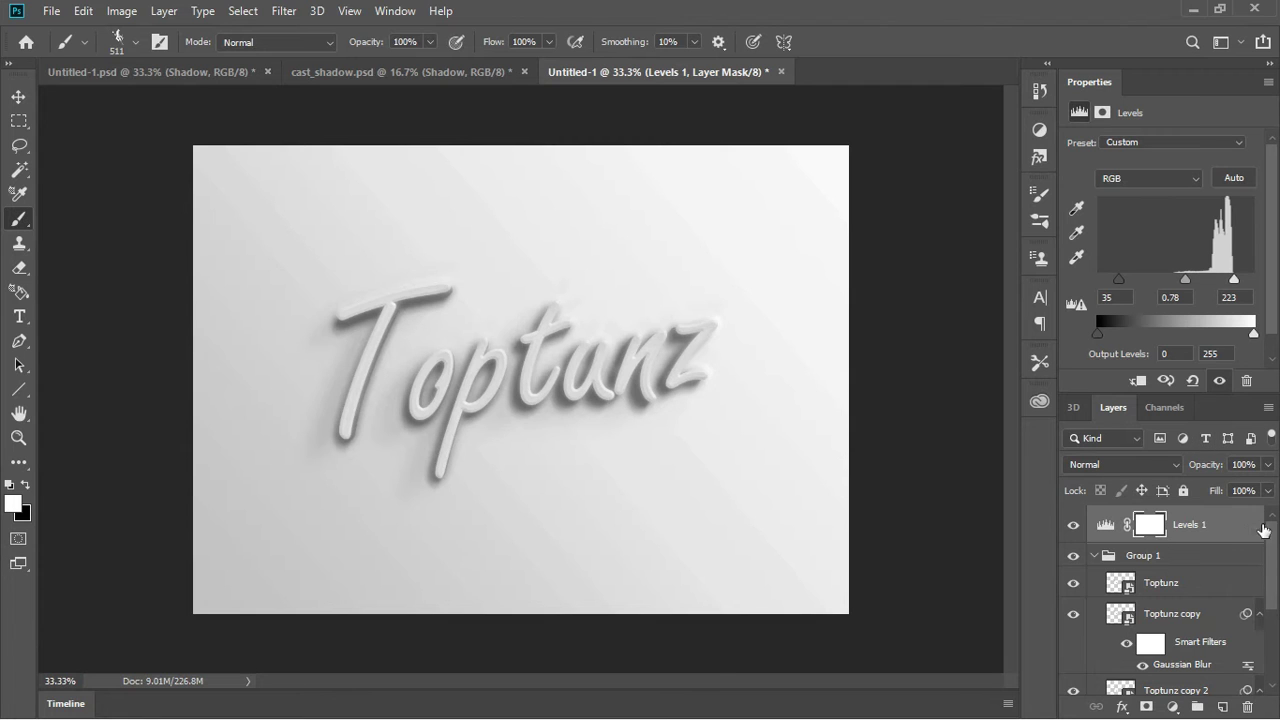
pyautogui.scroll(-3, 1265, 670)
pyautogui.click(1170, 645)
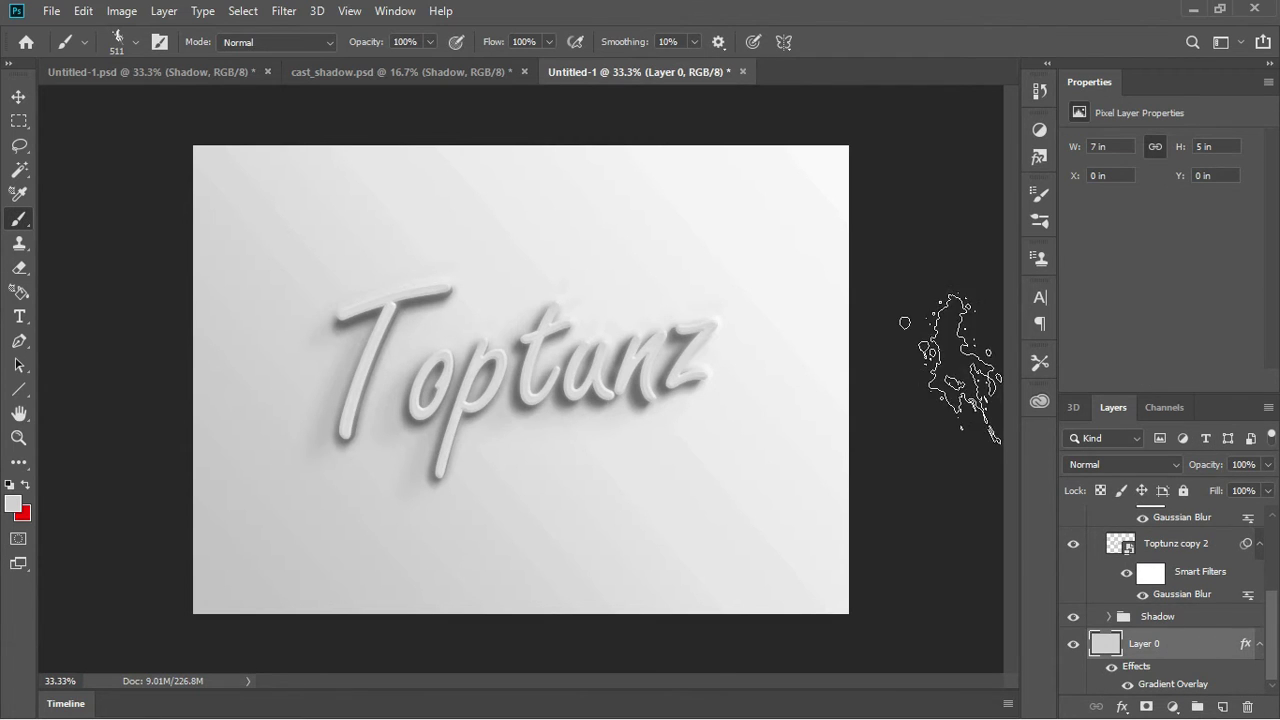
# Switch to the Move tool and apply a 10-pixel Gaussian Blur to Layer 0
pyautogui.click(243, 11)
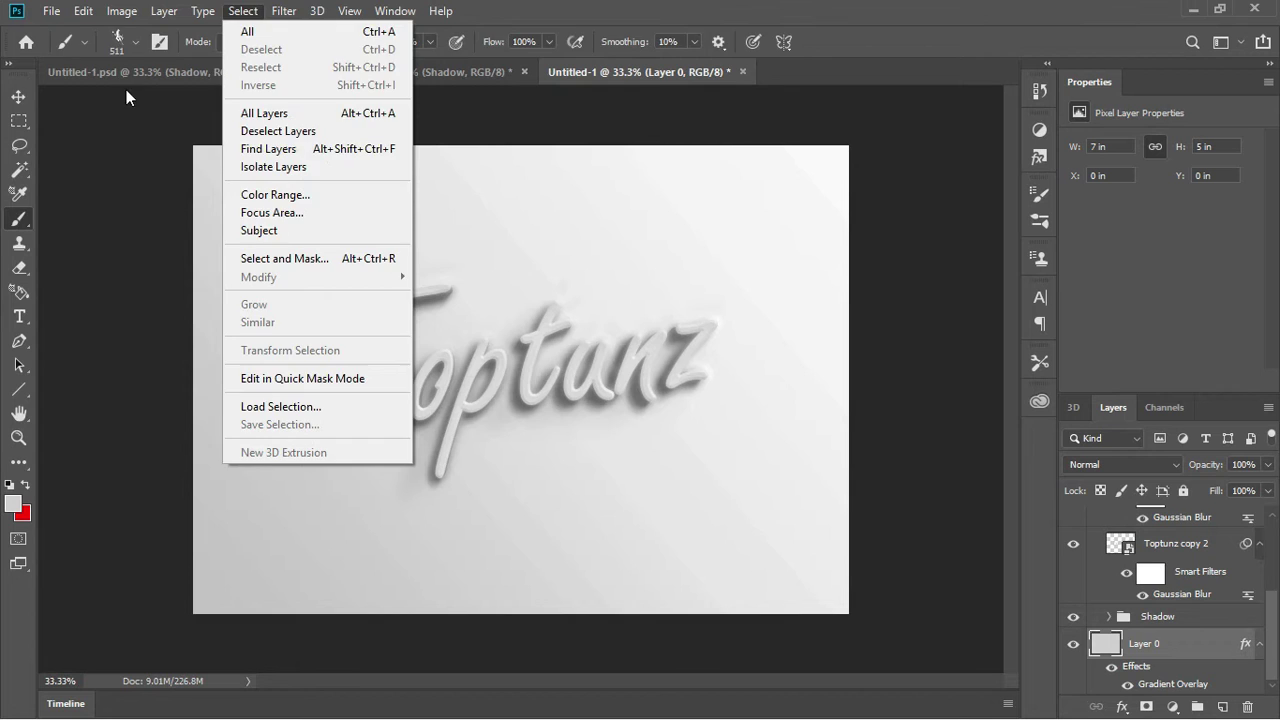
pyautogui.click(18, 96)
pyautogui.click(284, 11)
pyautogui.moveTo(293, 223)
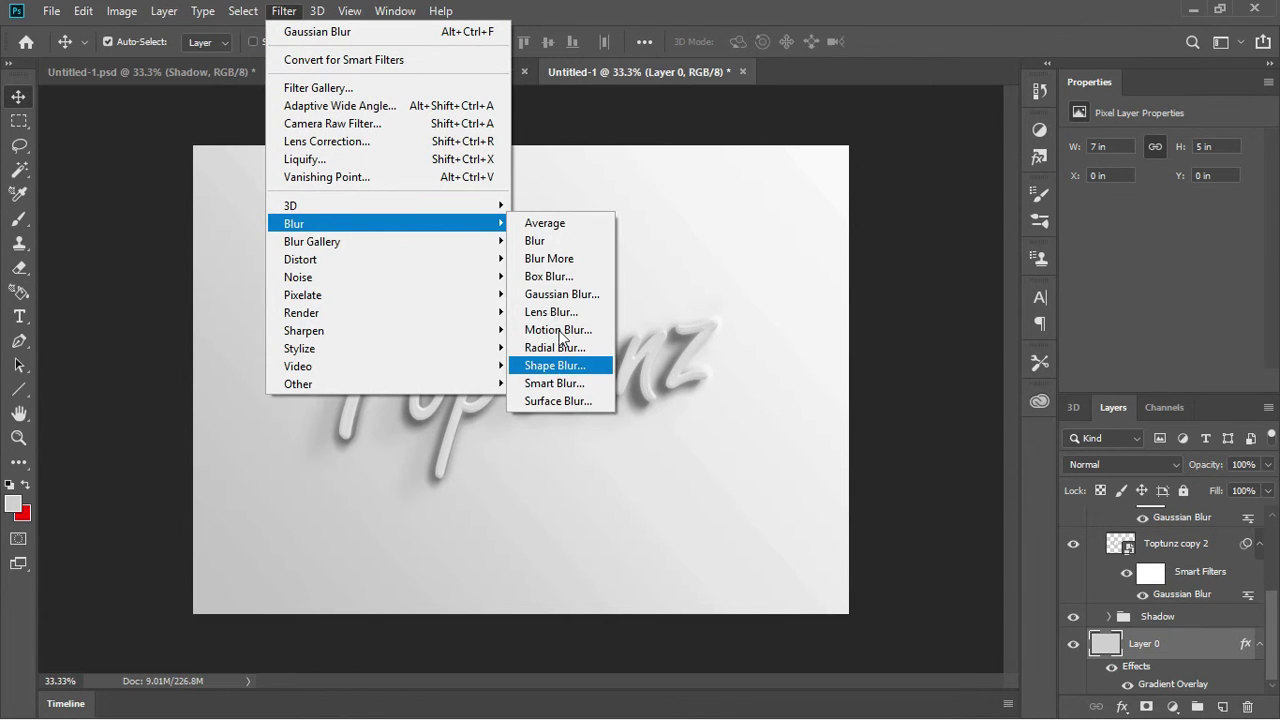
pyautogui.click(558, 302)
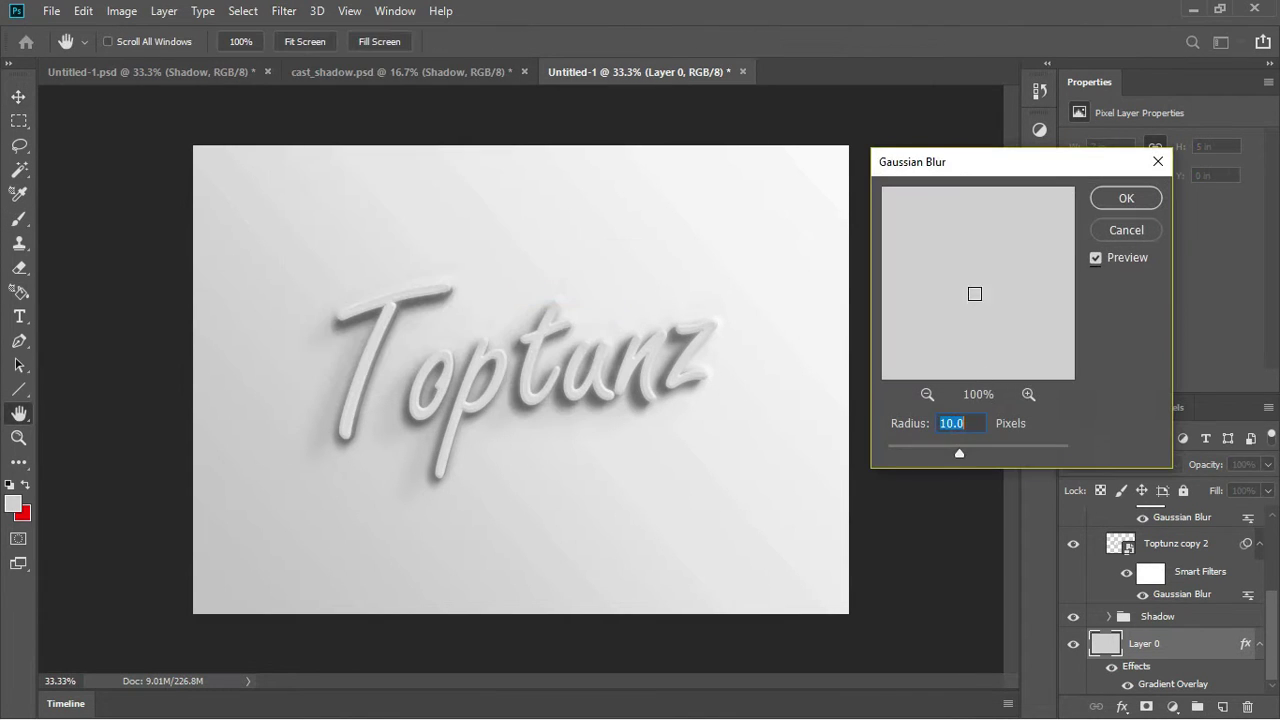
pyautogui.click(1124, 198)
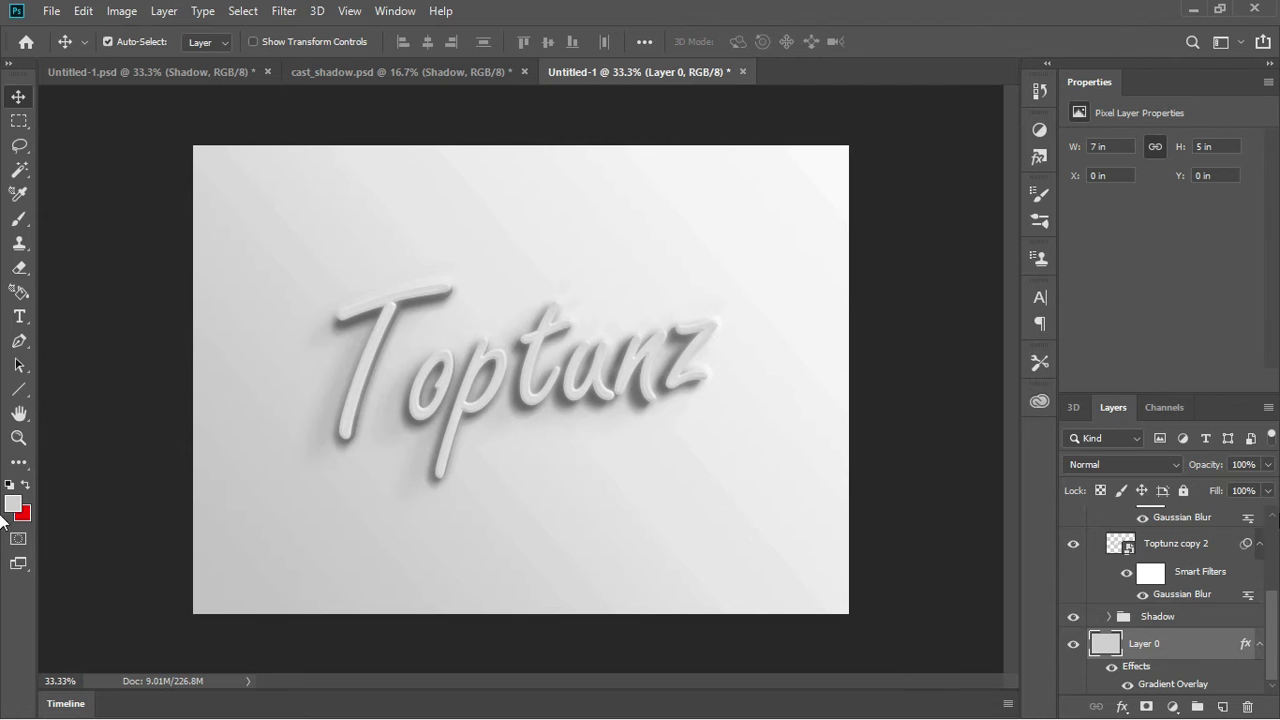
# Convert Layer 0 to a smart object and apply a Gaussian Blur of about 263 pixels
pyautogui.rightClick(1186, 649)
pyautogui.click(1009, 263)
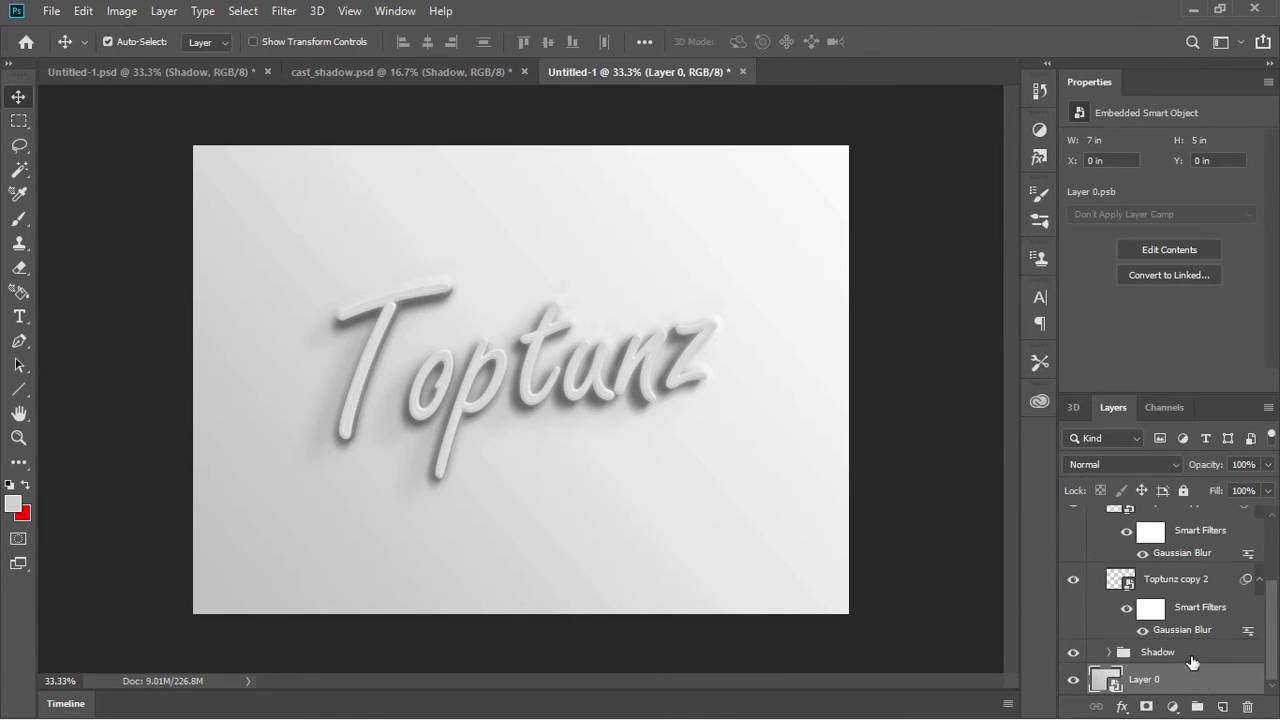
pyautogui.click(284, 11)
pyautogui.moveTo(293, 223)
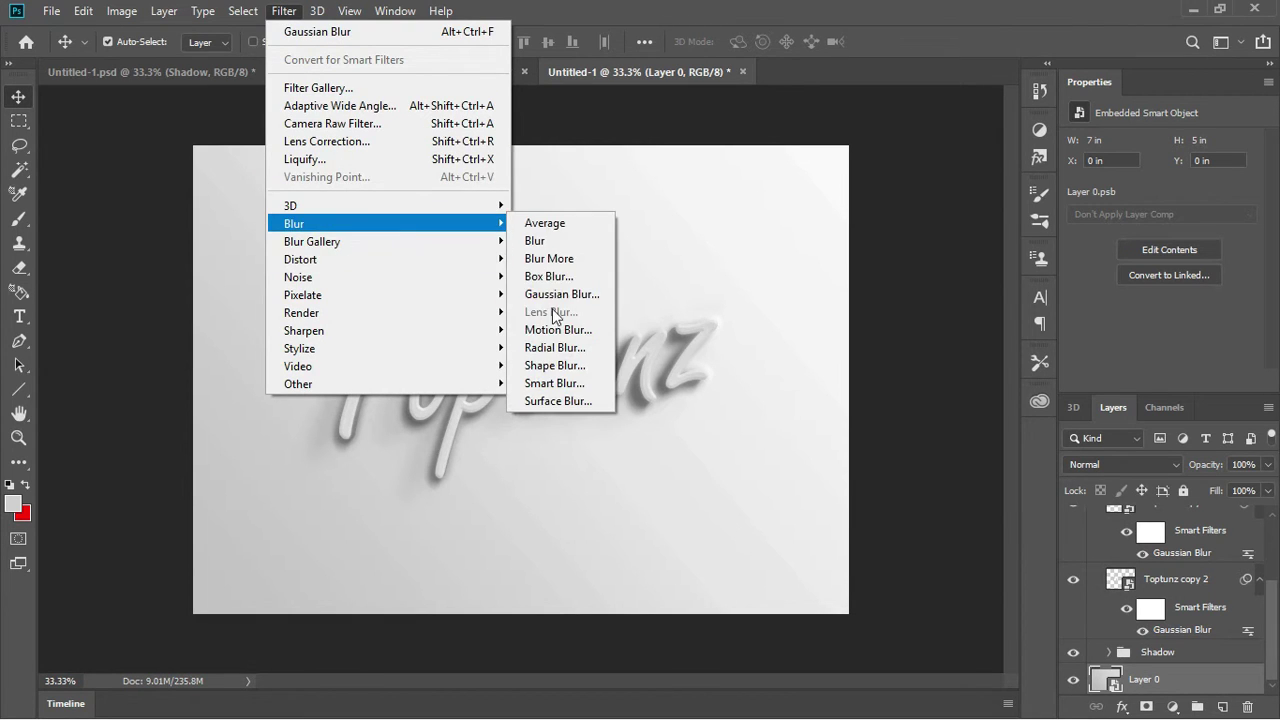
pyautogui.click(560, 294)
pyautogui.moveTo(1034, 460); pyautogui.dragTo(1038, 456)
pyautogui.click(1126, 199)
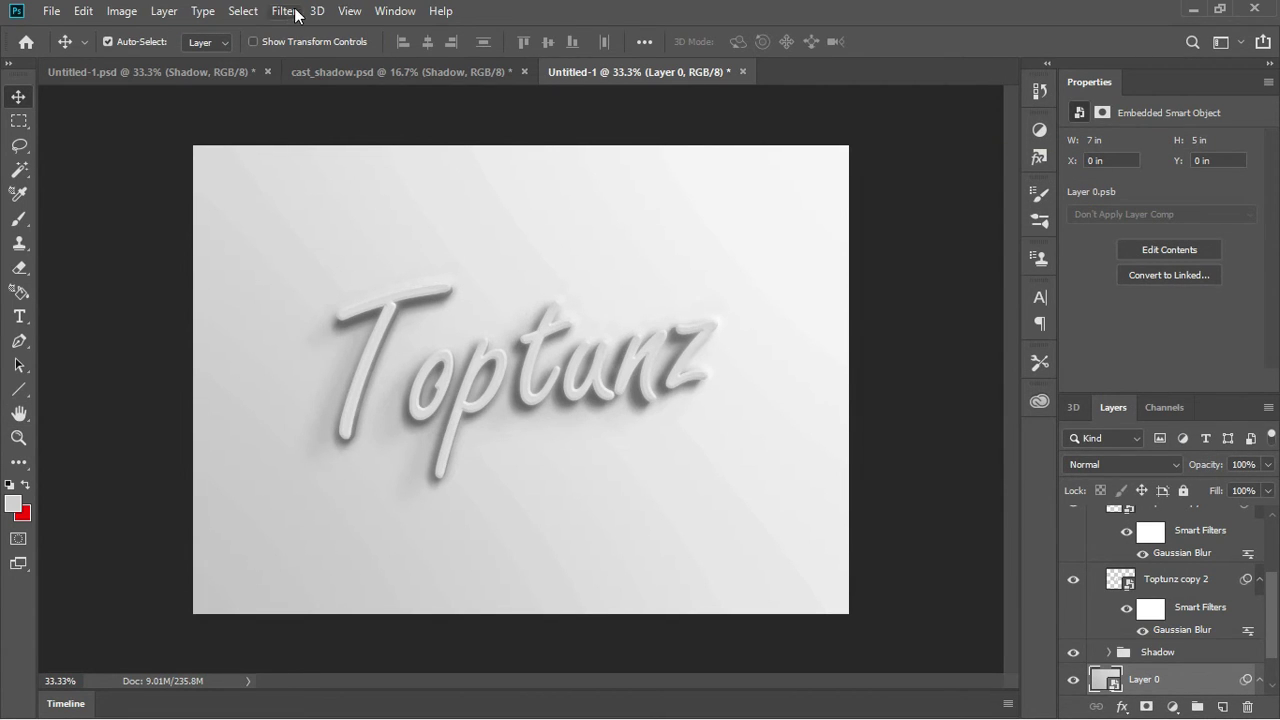
pyautogui.click(340, 11)
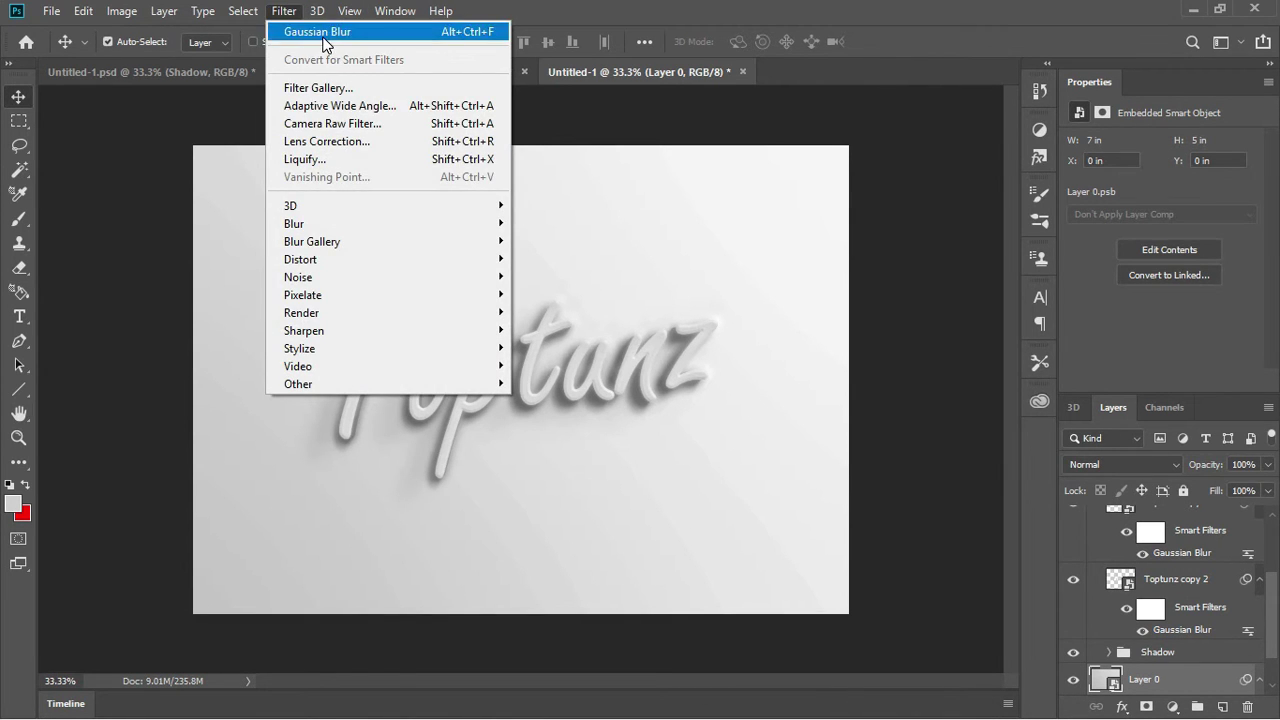
pyautogui.click(310, 31)
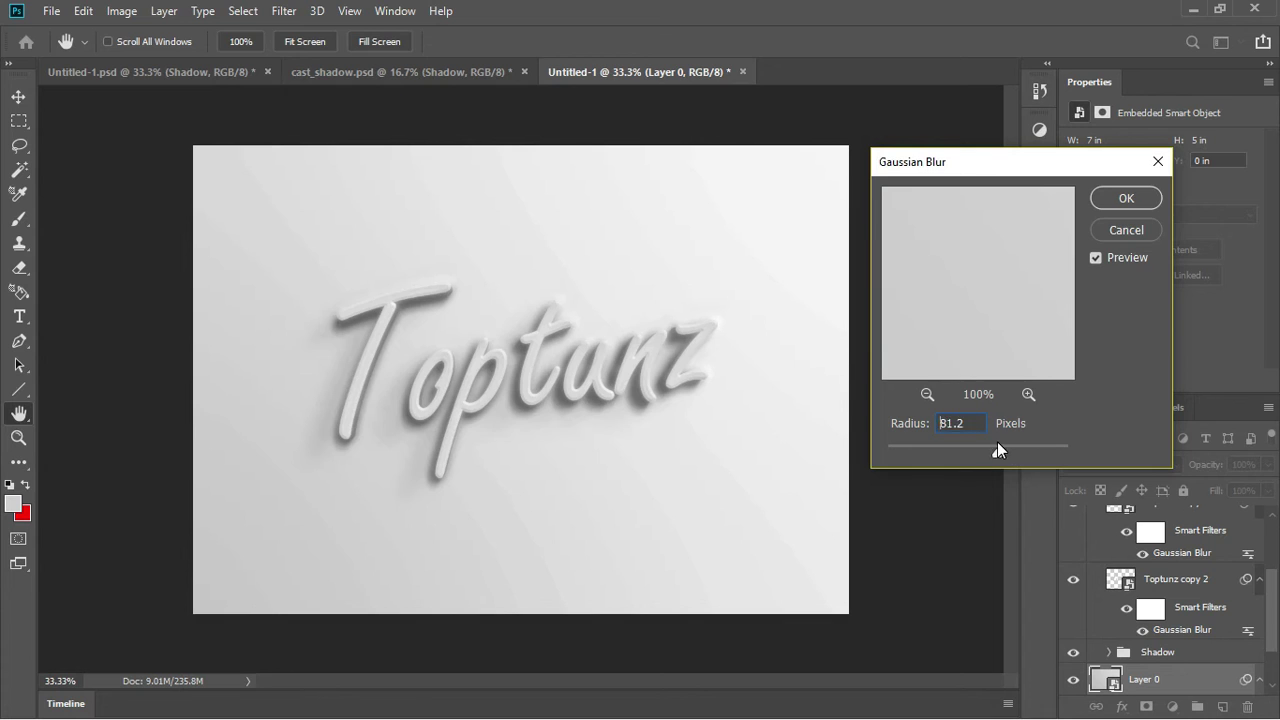
pyautogui.press('Return')
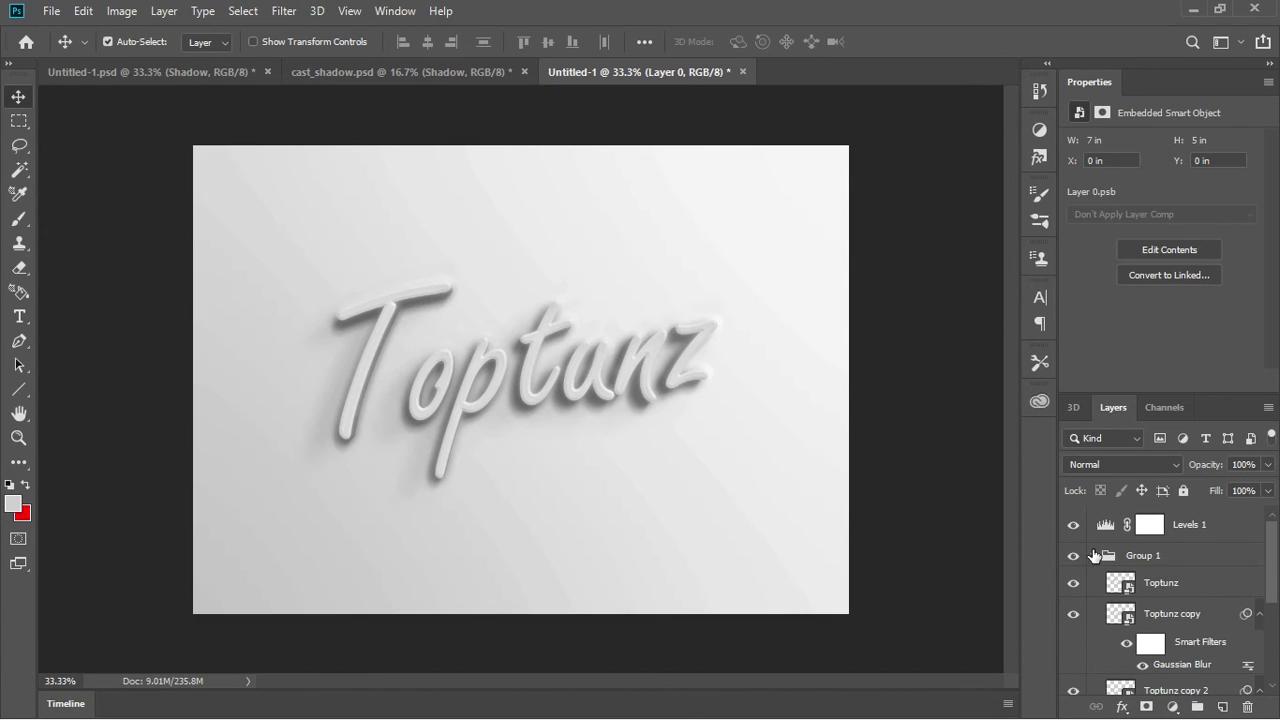
# Select the Shadow group inside Group 1 and drag its opacity down to 46%
pyautogui.click(1099, 558)
pyautogui.click(1099, 558)
pyautogui.scroll(-5, 1170, 623)
pyautogui.click(1170, 612)
pyautogui.moveTo(1268, 464); pyautogui.dragTo(1217, 485)
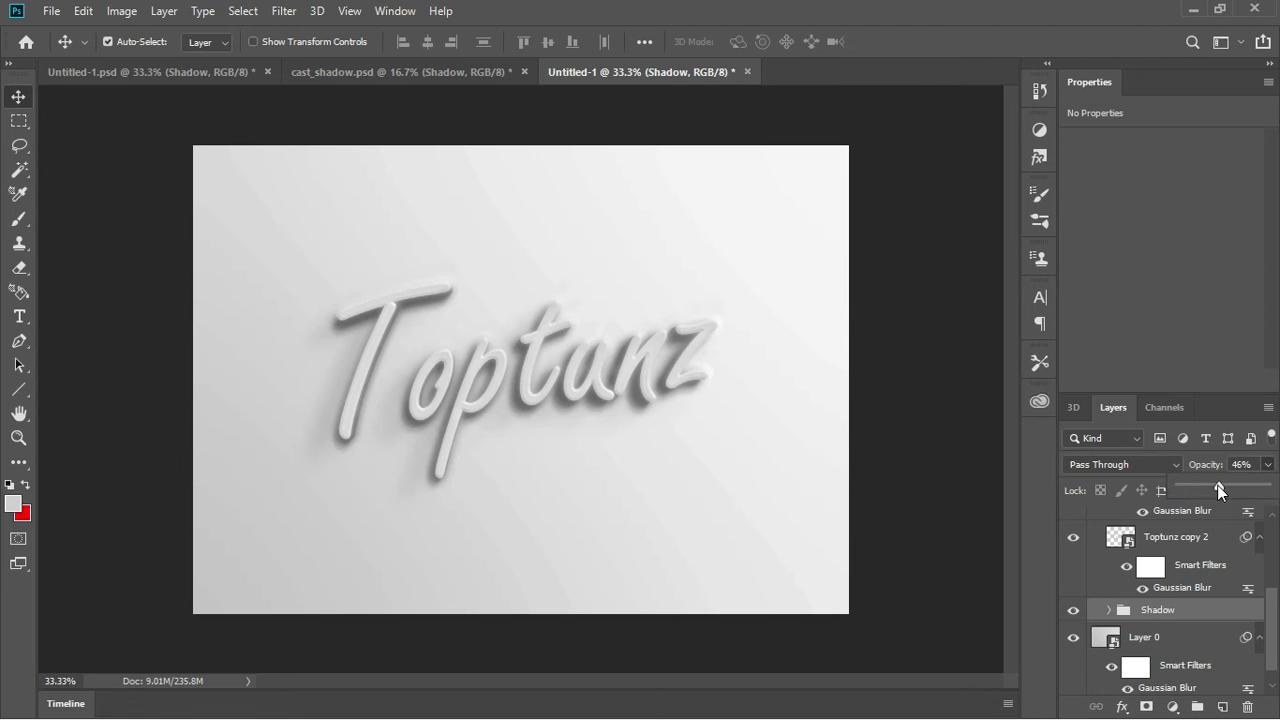